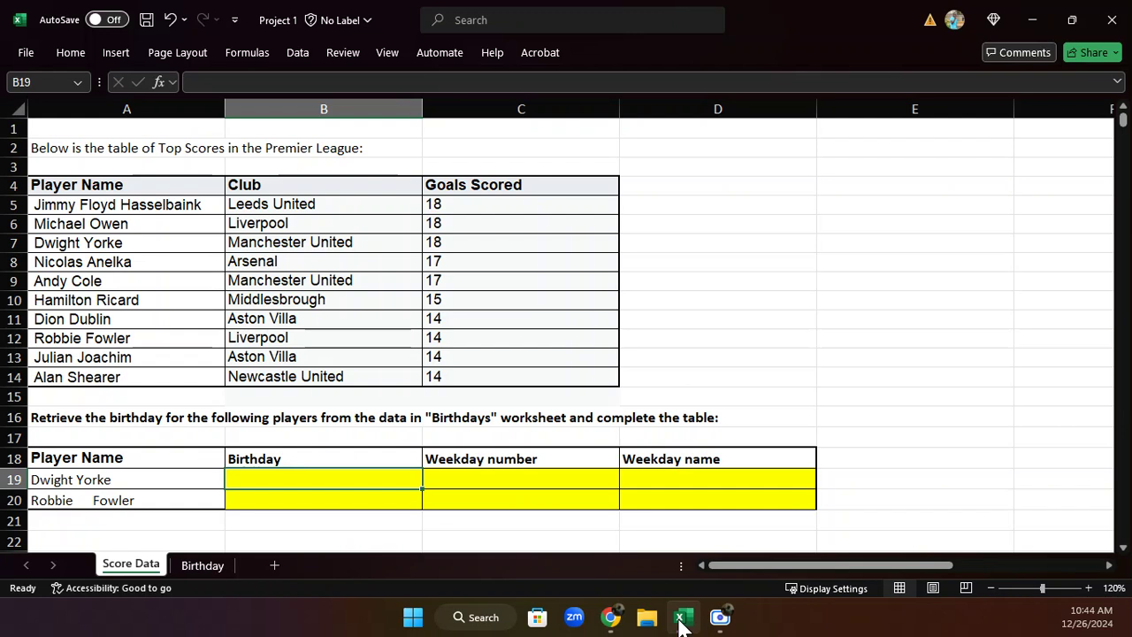
- Review the two players in the birthday lookup table and the Birthday and Player columns on the Birthday worksheet
{"action": "left_click", "coordinate": [134, 479]}
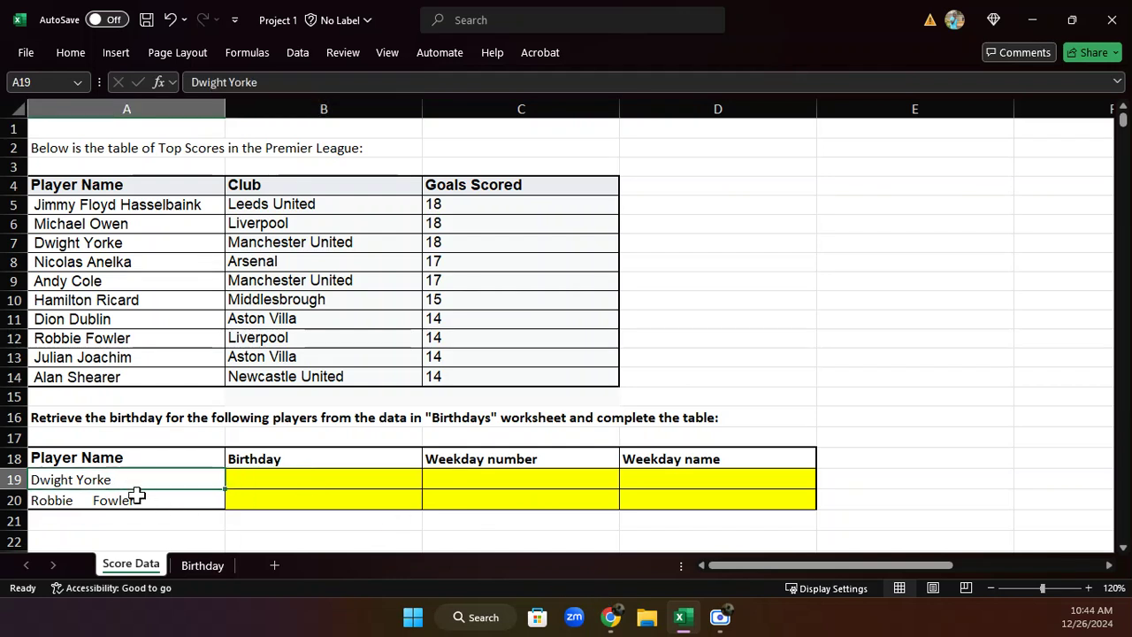
{"action": "left_click", "coordinate": [137, 496]}
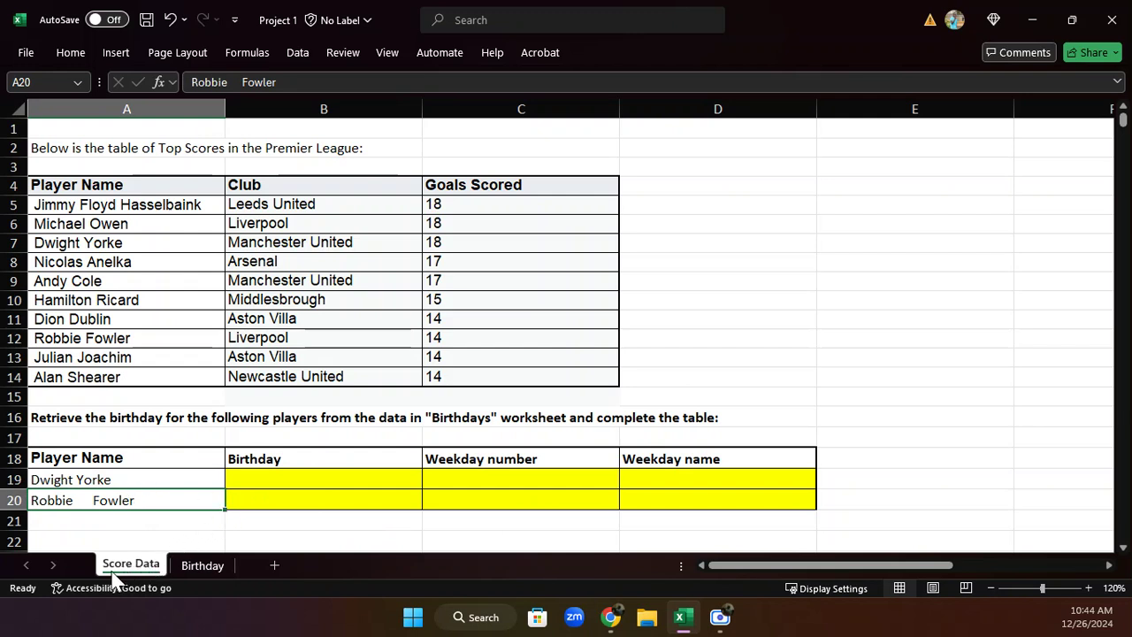
{"action": "left_click", "coordinate": [184, 570]}
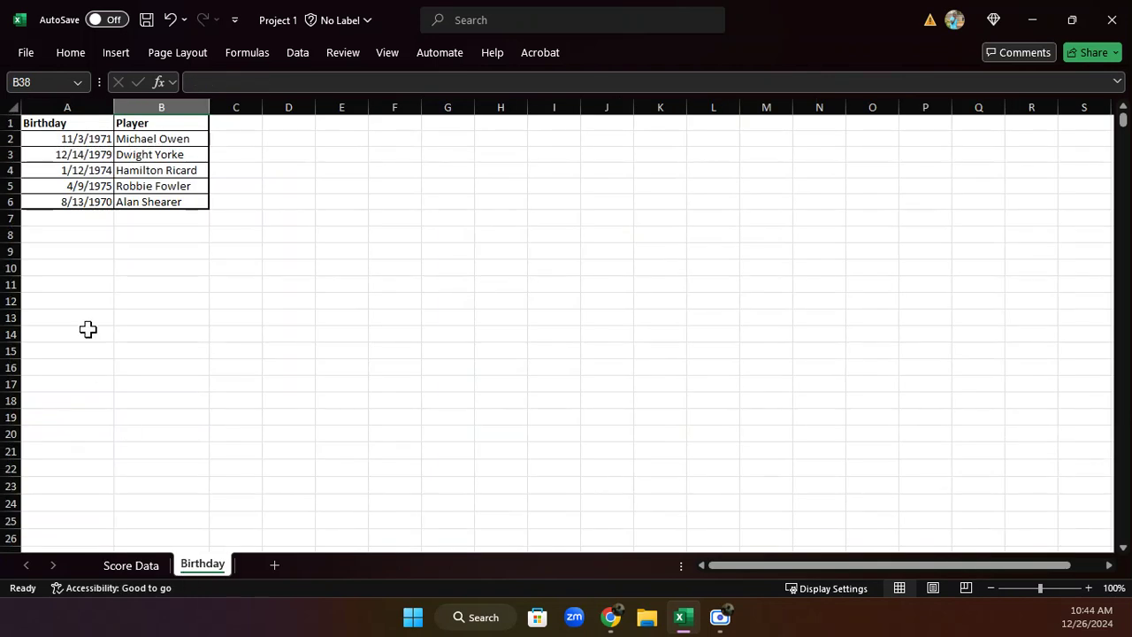
{"action": "left_click", "coordinate": [139, 565]}
{"action": "left_click", "coordinate": [185, 566]}
{"action": "left_click", "coordinate": [64, 106]}
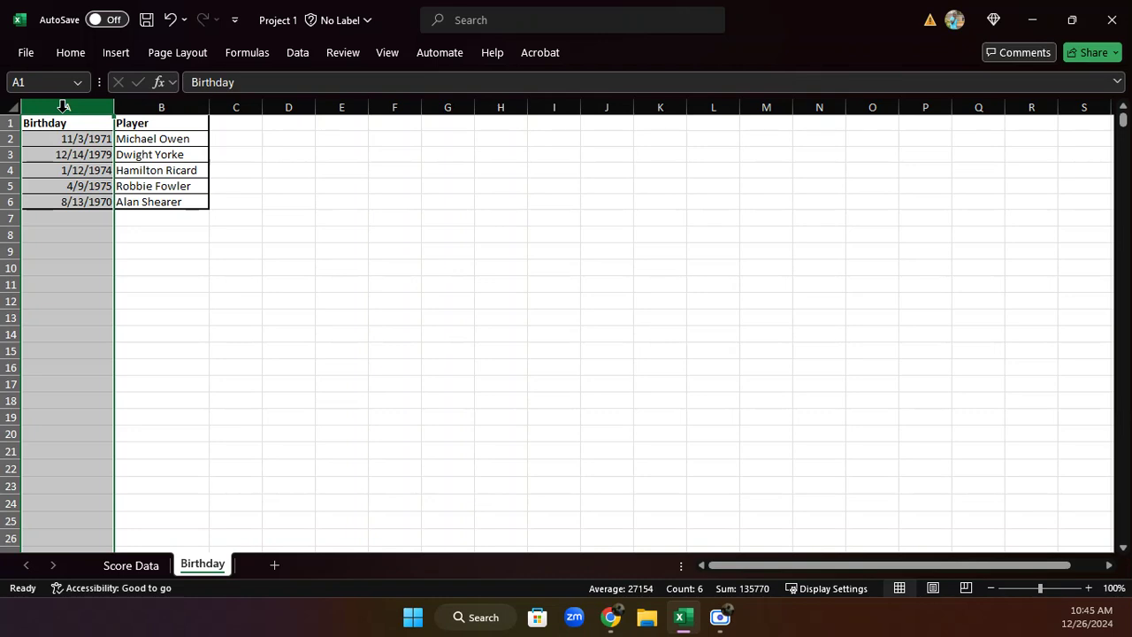
{"action": "left_click", "coordinate": [132, 565]}
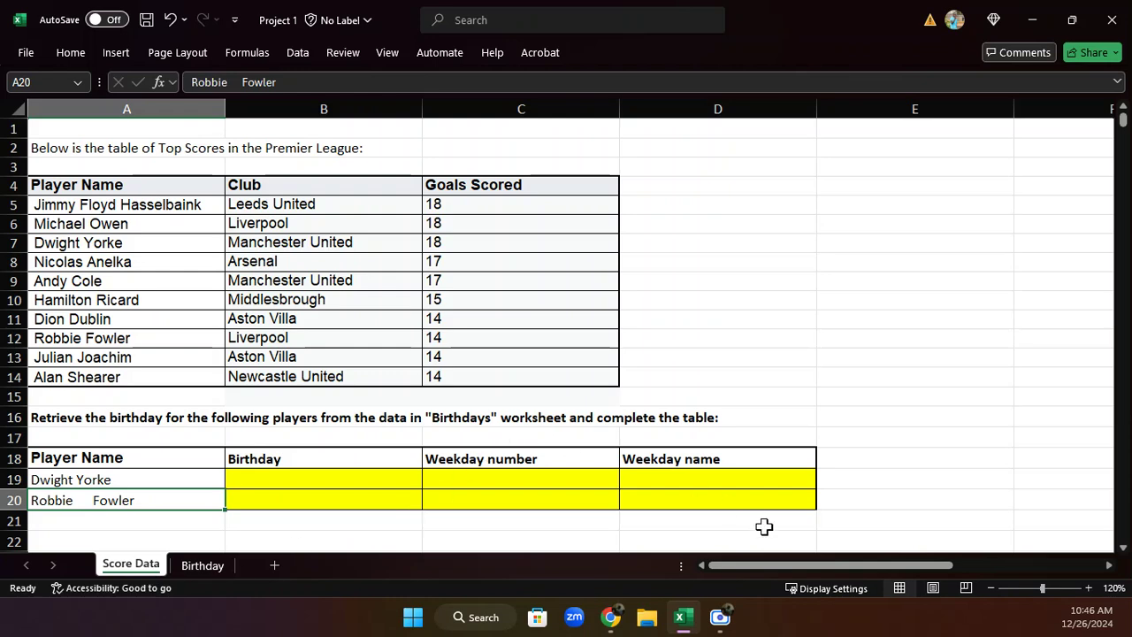
- Start an INDEX function in cell B19 for Dwight Yorke's birthday, using the array,row_num,column_num argument list
{"action": "scroll", "coordinate": [958, 500], "scroll_direction": "down", "scroll_amount": 2}
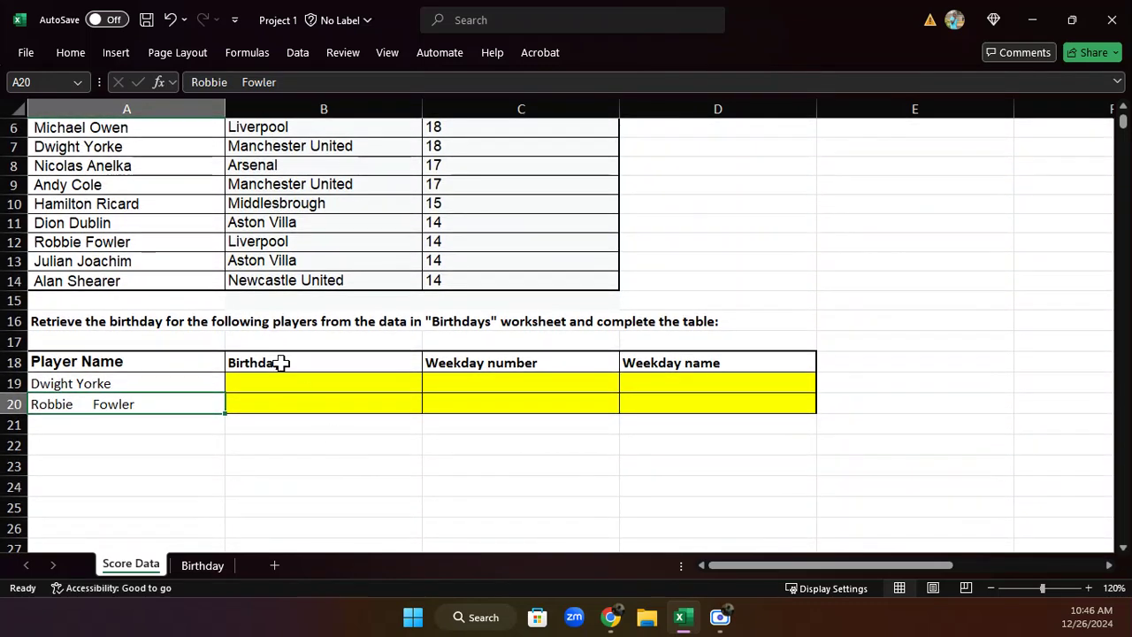
{"action": "left_click", "coordinate": [283, 389]}
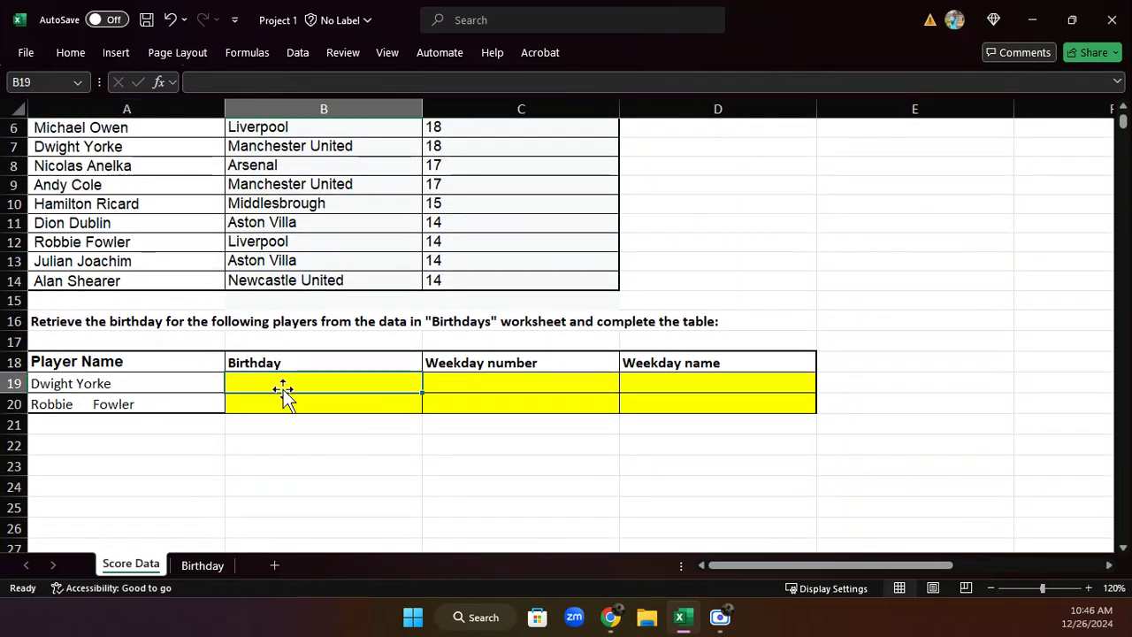
{"action": "type", "text": "="}
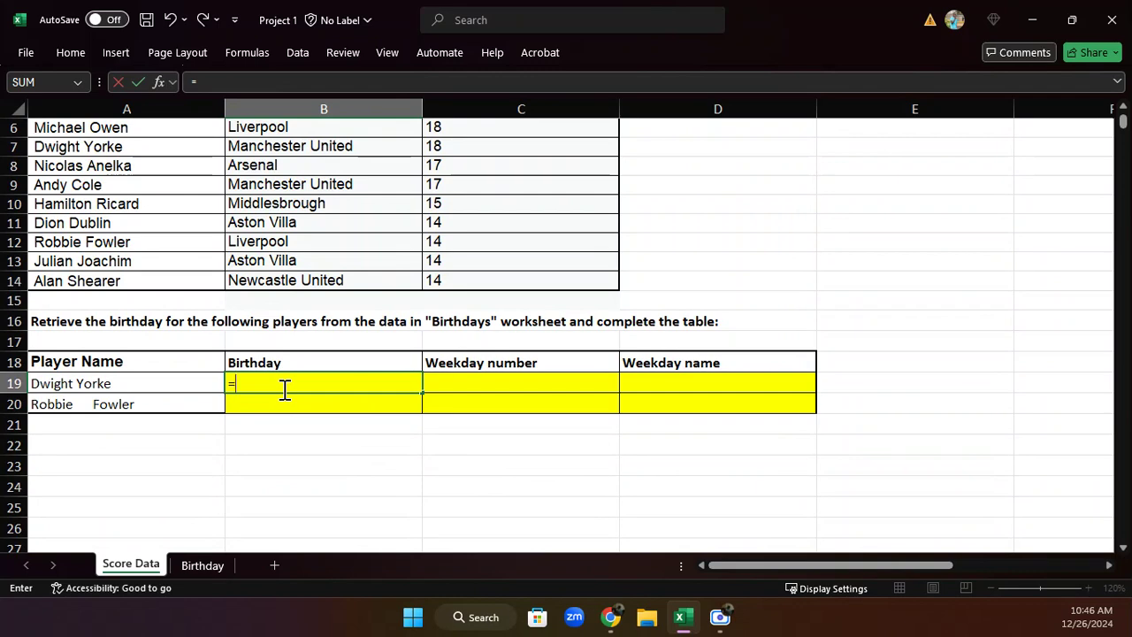
{"action": "type", "text": "inde"}
{"action": "key", "text": "BackSpace"}
{"action": "key", "text": "BackSpace"}
{"action": "key", "text": "BackSpace"}
{"action": "key", "text": "BackSpace"}
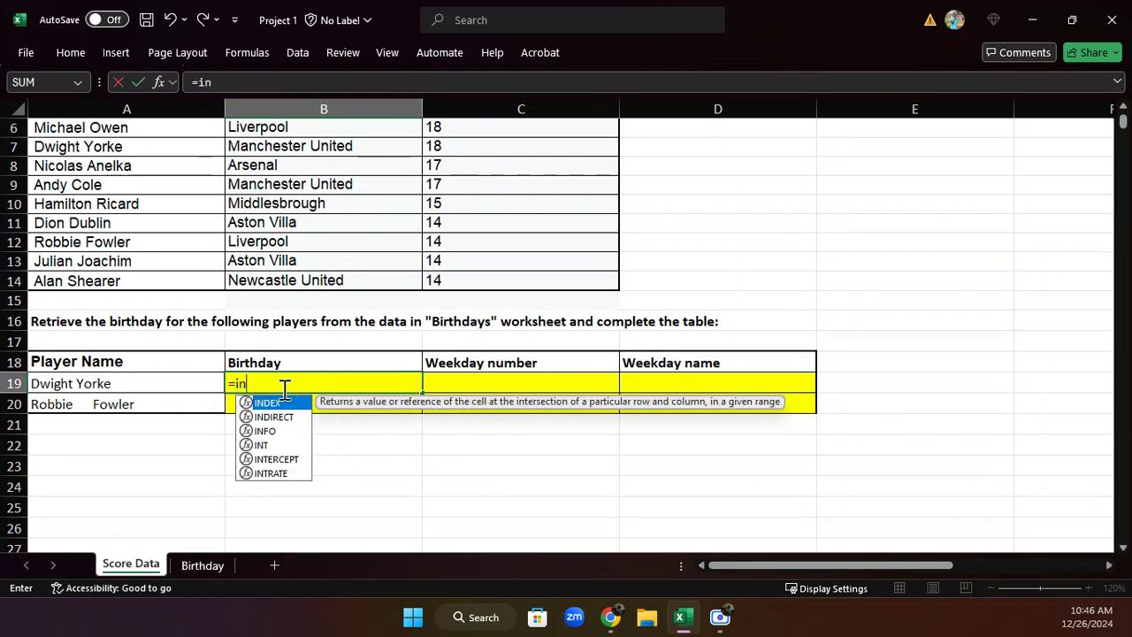
{"action": "type", "text": "I"}
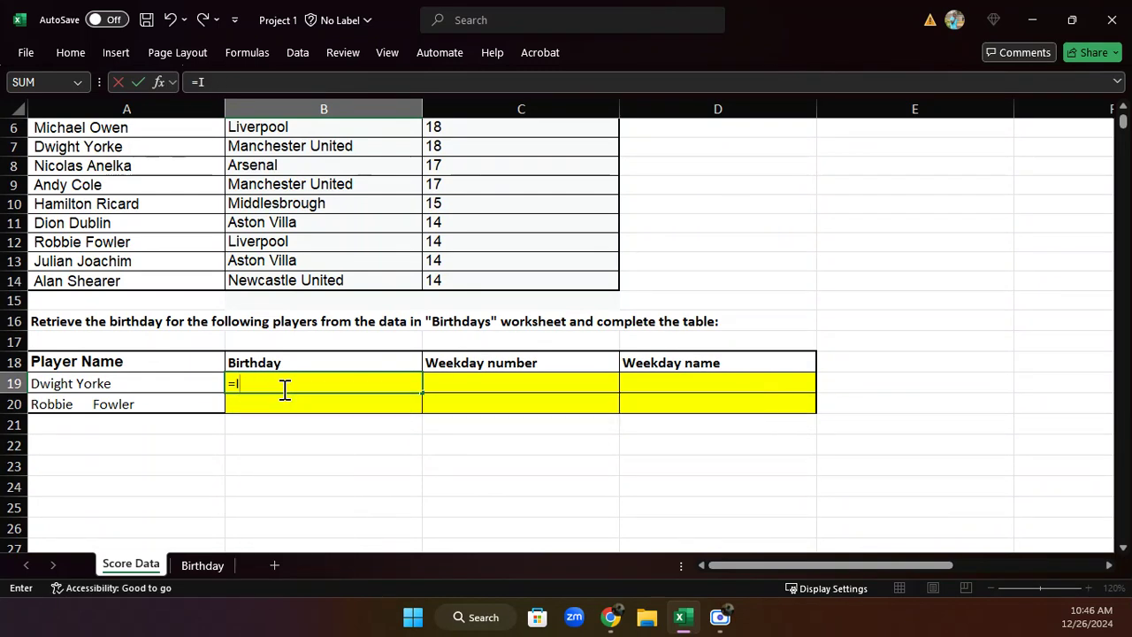
{"action": "type", "text": "NDEX("}
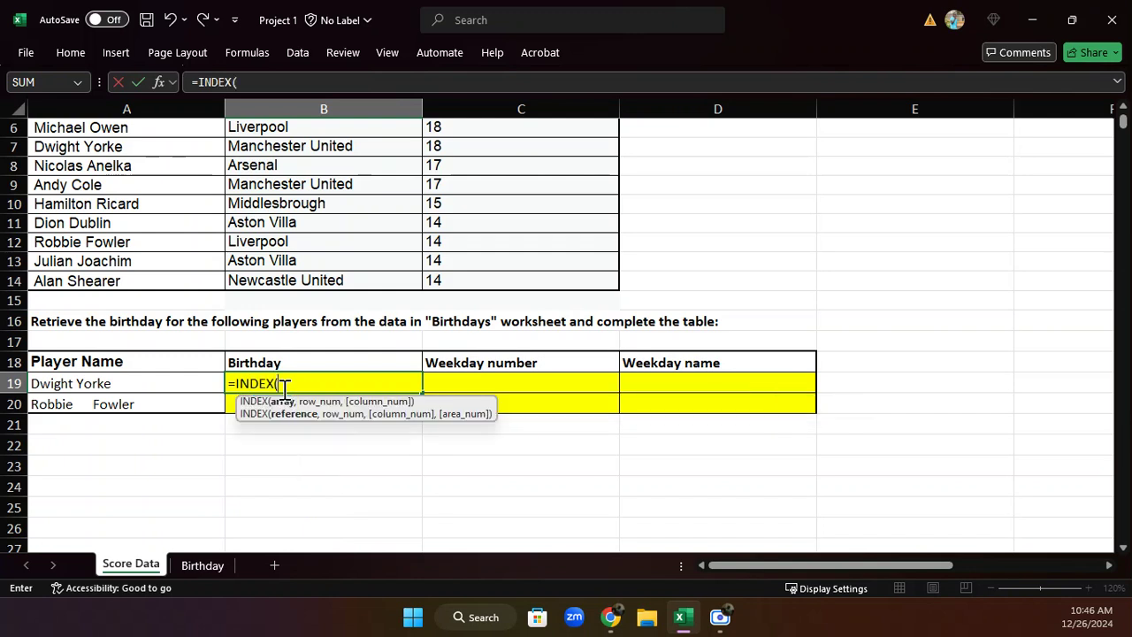
{"action": "left_click", "coordinate": [162, 84]}
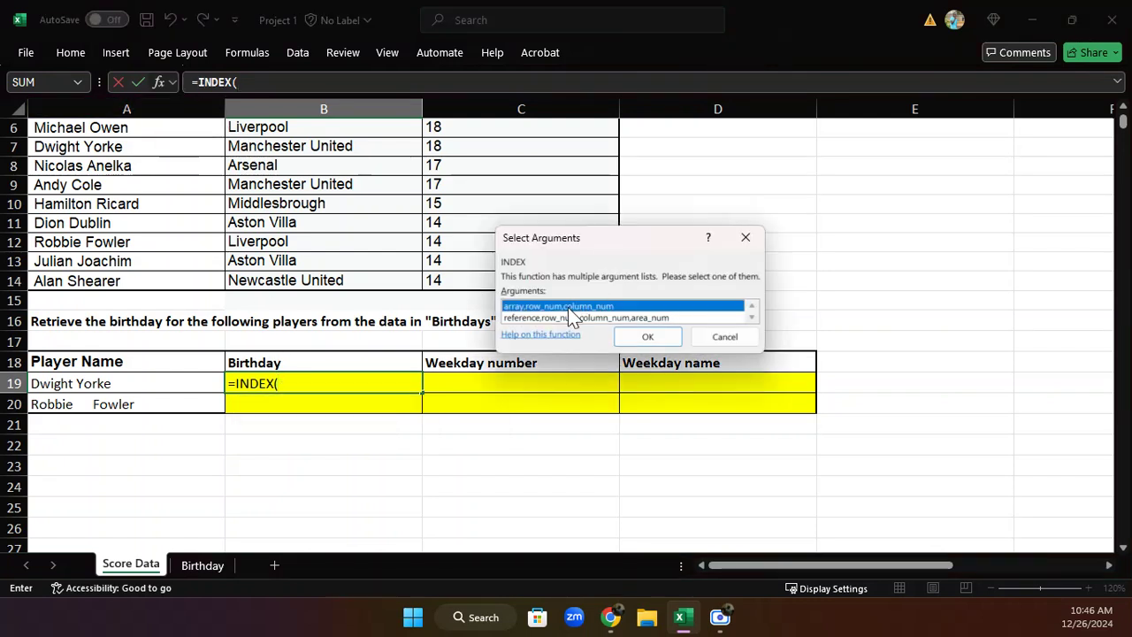
{"action": "left_click", "coordinate": [641, 337]}
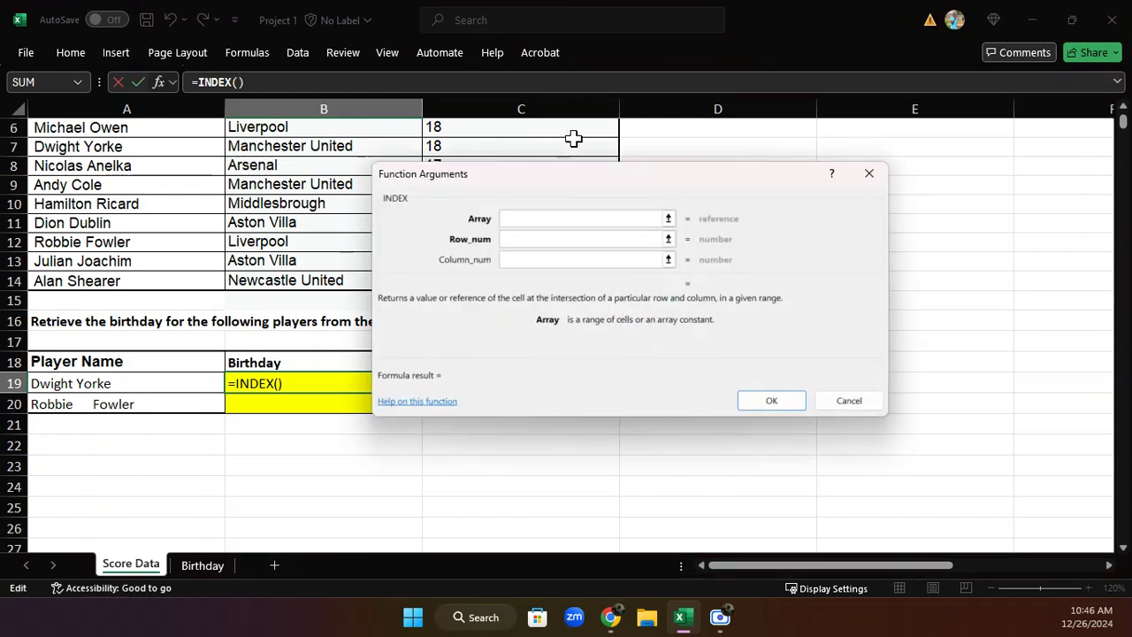
{"action": "left_click_drag", "start_coordinate": [591, 184], "coordinate": [701, 124]}
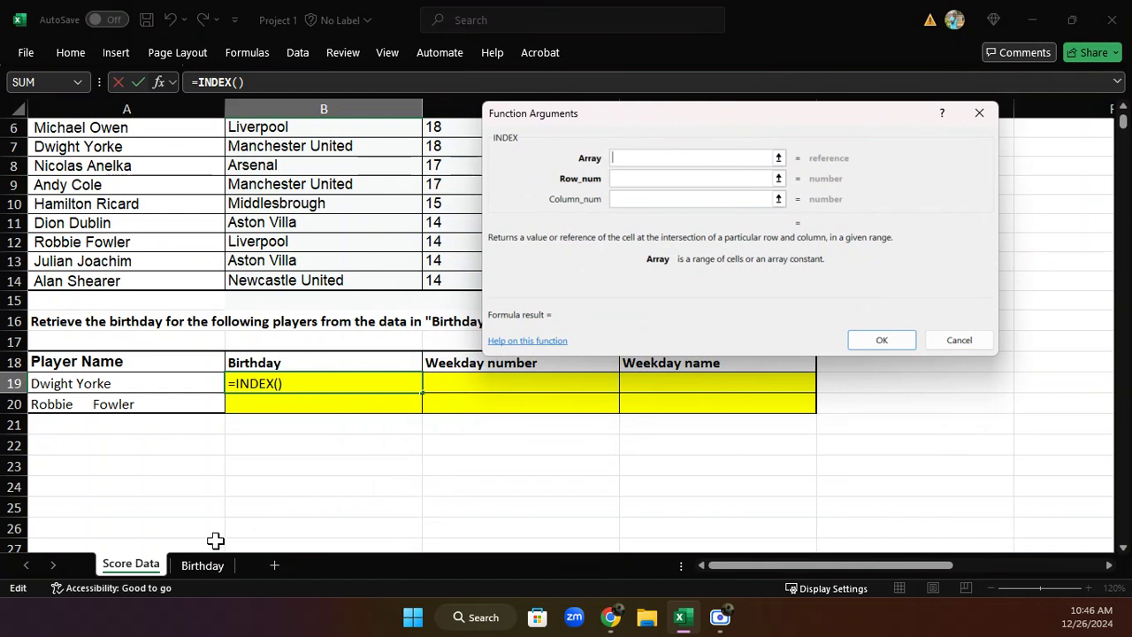
- Set the INDEX array to the absolute range Birthday!$A$2:$A$6
{"action": "left_click", "coordinate": [205, 565]}
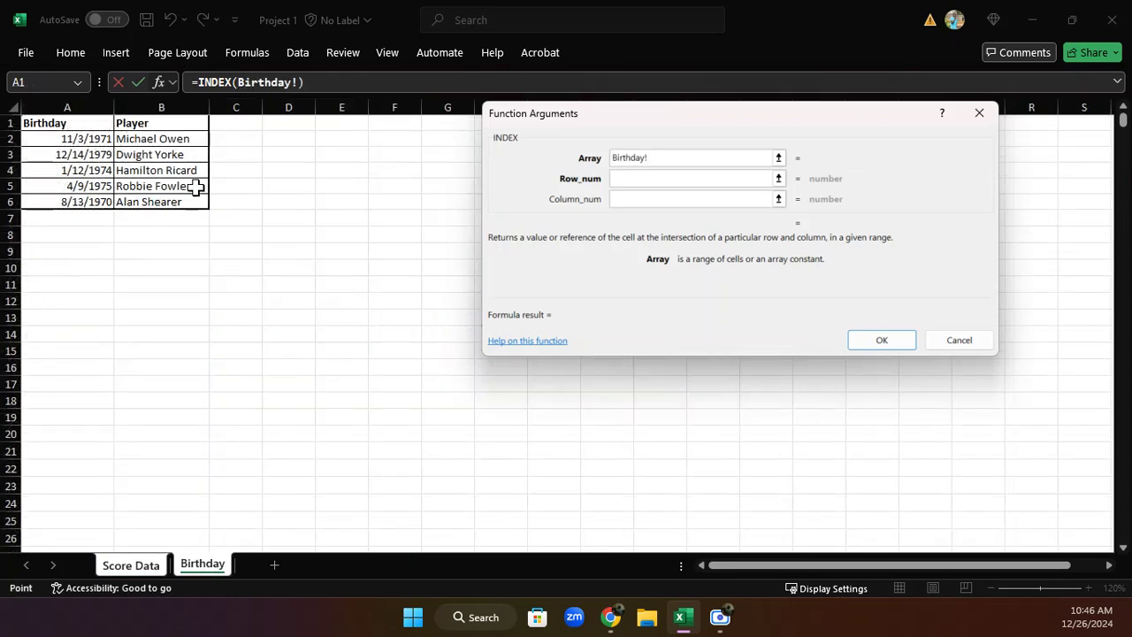
{"action": "left_click_drag", "start_coordinate": [84, 139], "coordinate": [92, 199]}
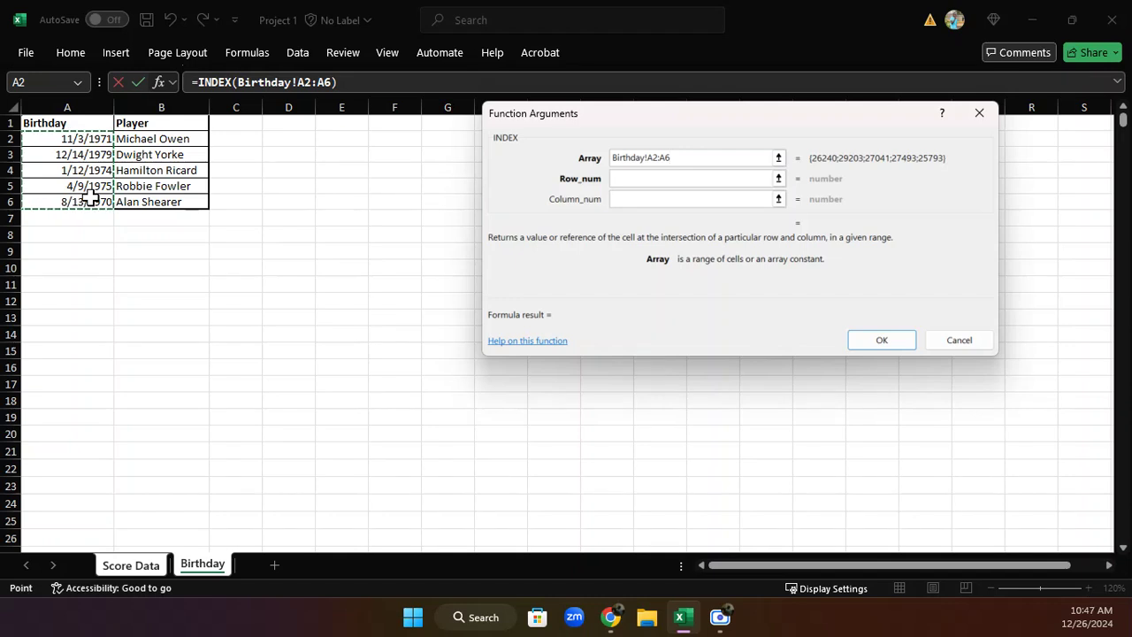
{"action": "key", "text": "F4"}
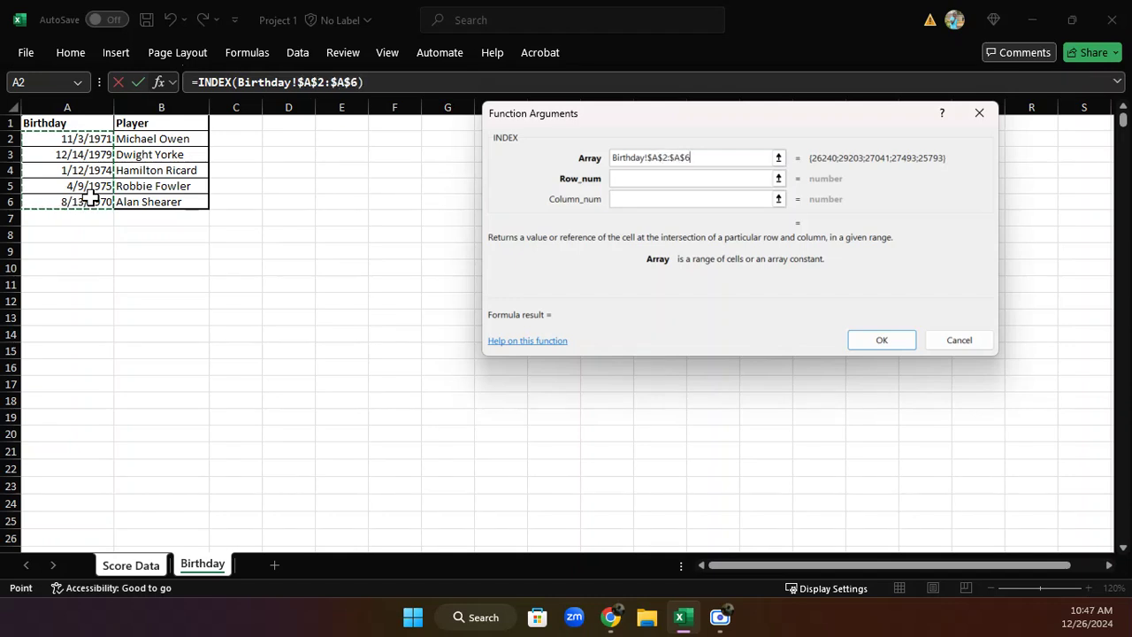
- Set the row number of the INDEX function to 2, leaving no sheet reference in that argument
{"action": "left_click", "coordinate": [645, 181]}
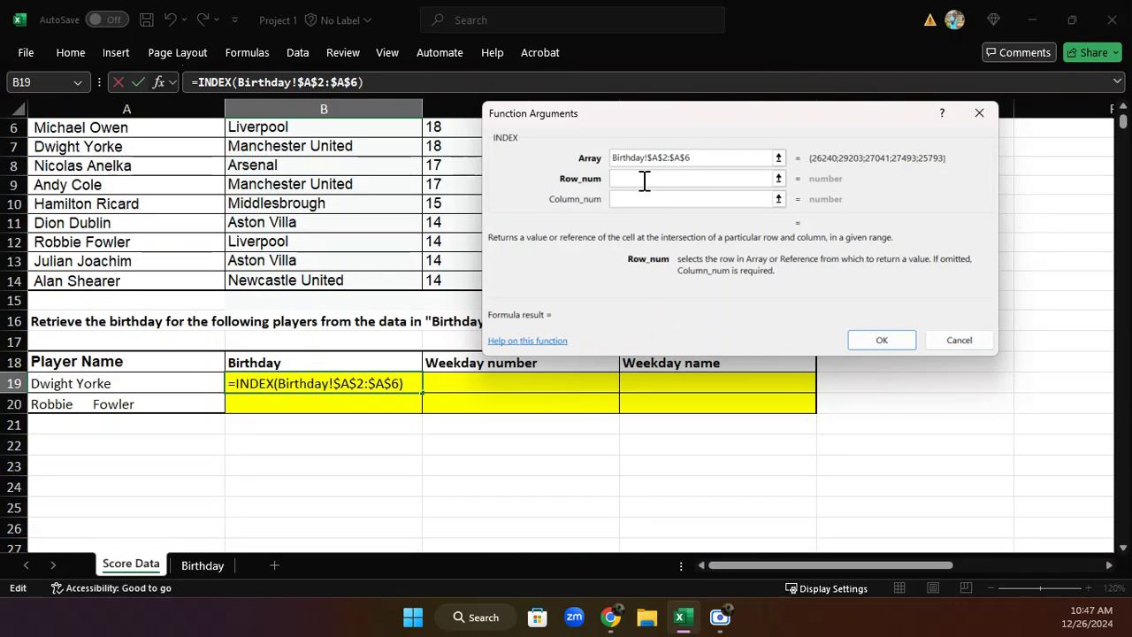
{"action": "left_click", "coordinate": [212, 568]}
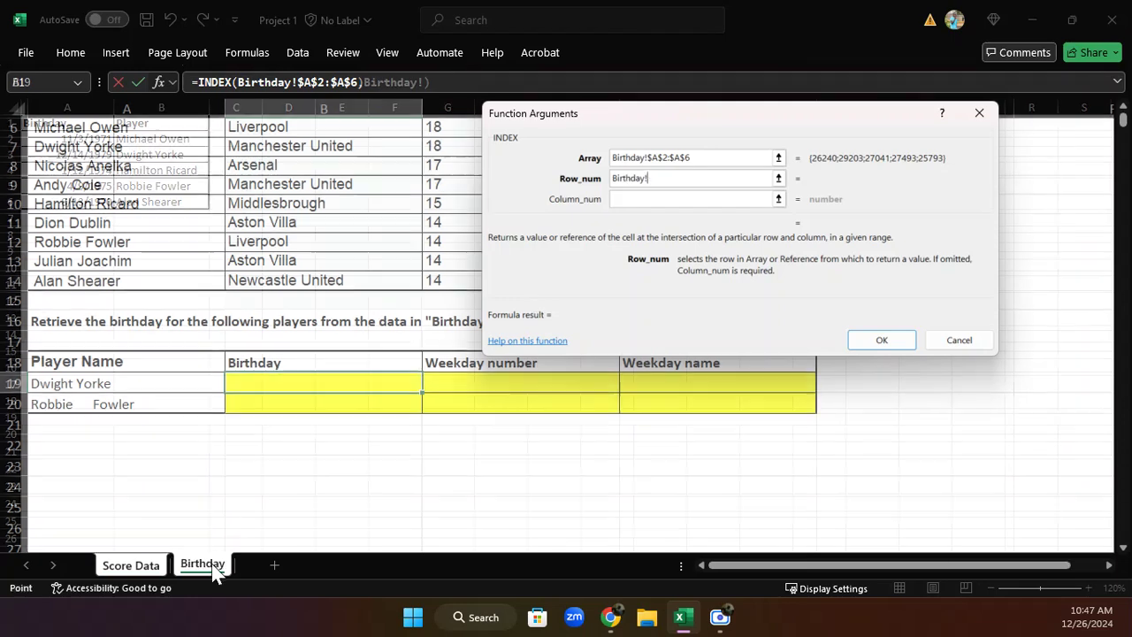
{"action": "key", "text": "BackSpace"}
{"action": "key", "text": "BackSpace"}
{"action": "key", "text": "BackSpace"}
{"action": "key", "text": "BackSpace"}
{"action": "key", "text": "BackSpace"}
{"action": "key", "text": "BackSpace"}
{"action": "key", "text": "BackSpace"}
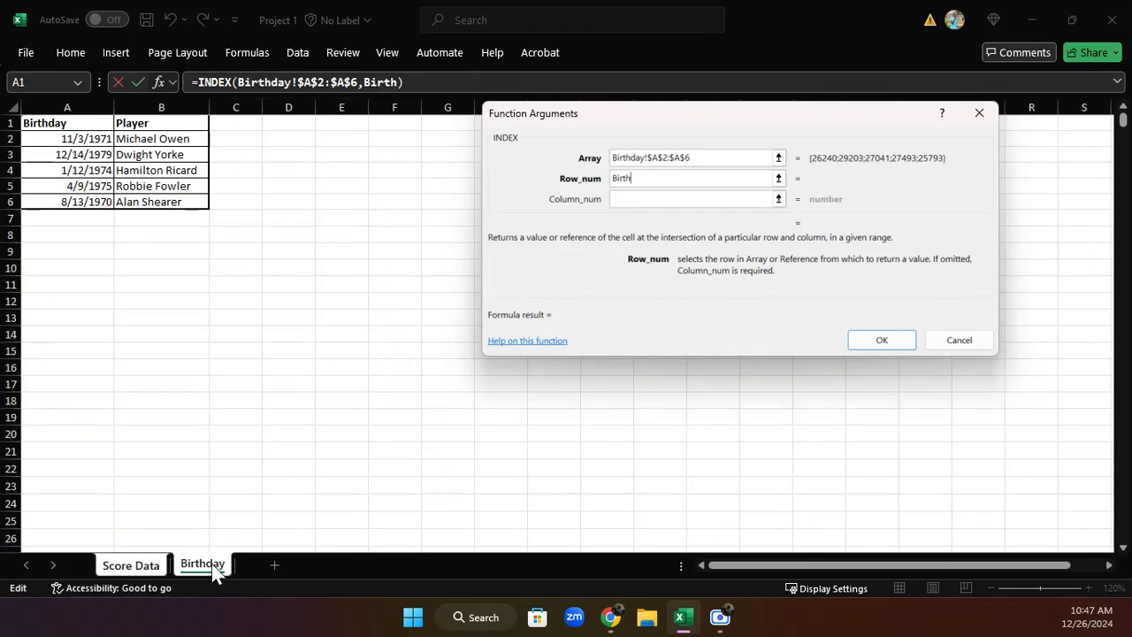
{"action": "key", "text": "BackSpace"}
{"action": "key", "text": "BackSpace"}
{"action": "type", "text": "2"}
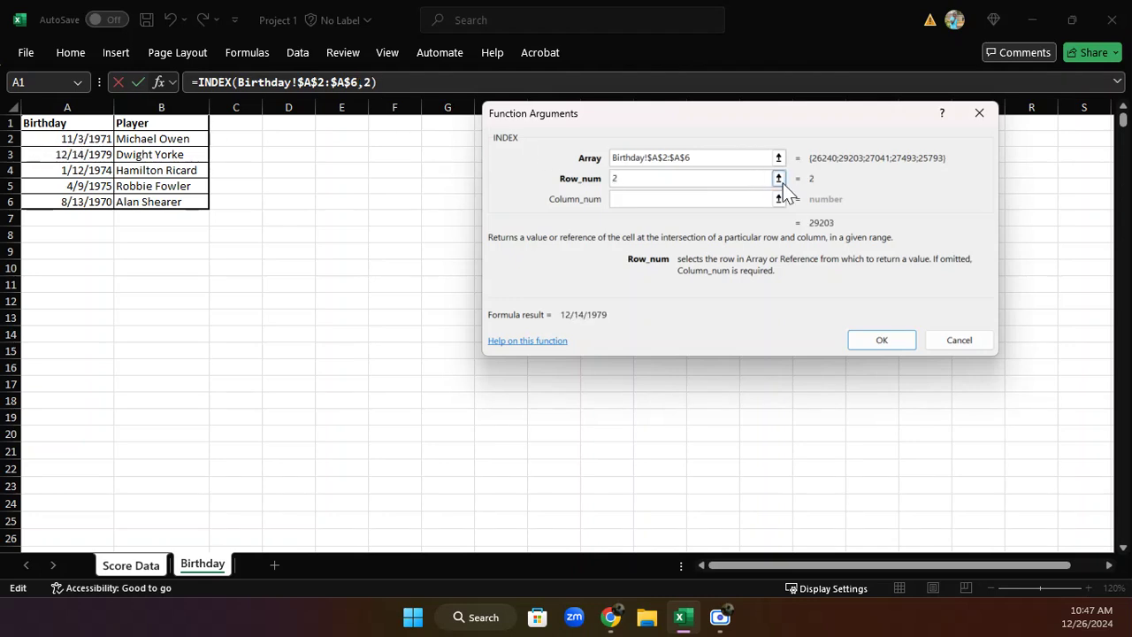
{"action": "left_click", "coordinate": [664, 199]}
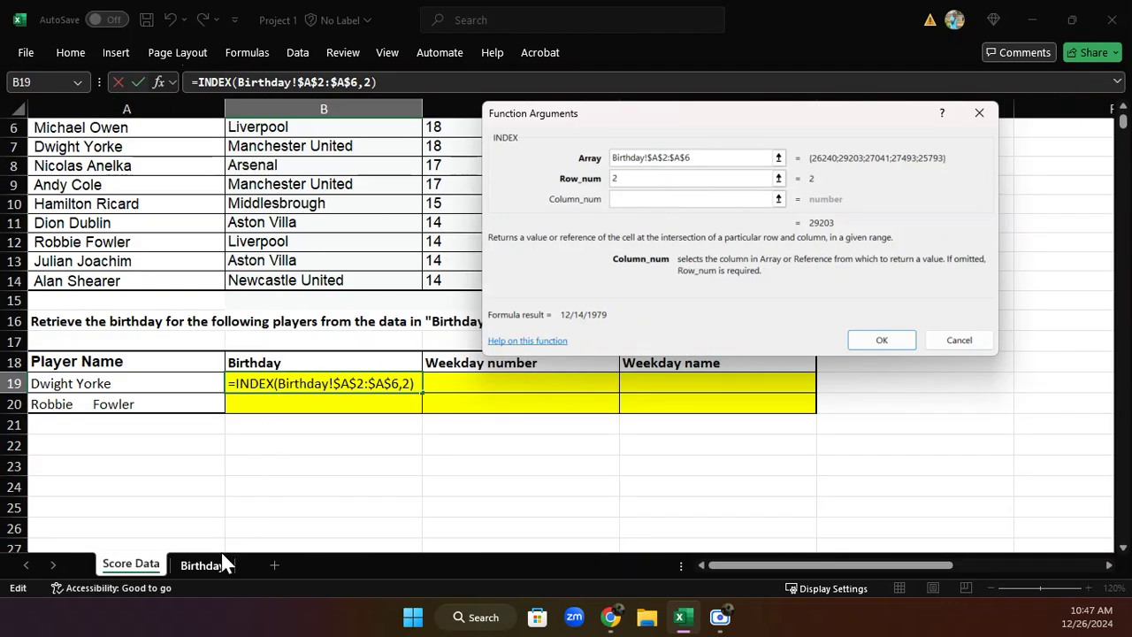
{"action": "left_click", "coordinate": [202, 564]}
{"action": "left_click", "coordinate": [81, 103]}
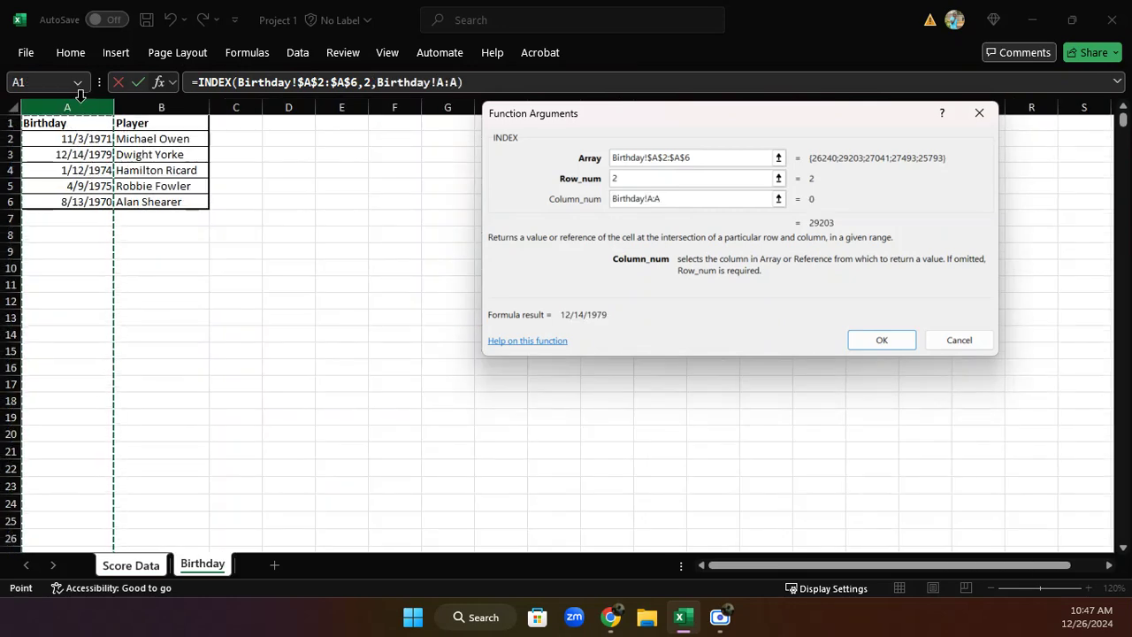
{"action": "key", "text": "BackSpace"}
{"action": "key", "text": "BackSpace"}
{"action": "key", "text": "BackSpace"}
{"action": "key", "text": "BackSpace"}
{"action": "key", "text": "BackSpace"}
{"action": "key", "text": "BackSpace"}
{"action": "key", "text": "BackSpace"}
{"action": "key", "text": "BackSpace"}
{"action": "key", "text": "BackSpace"}
{"action": "key", "text": "BackSpace"}
{"action": "key", "text": "BackSpace"}
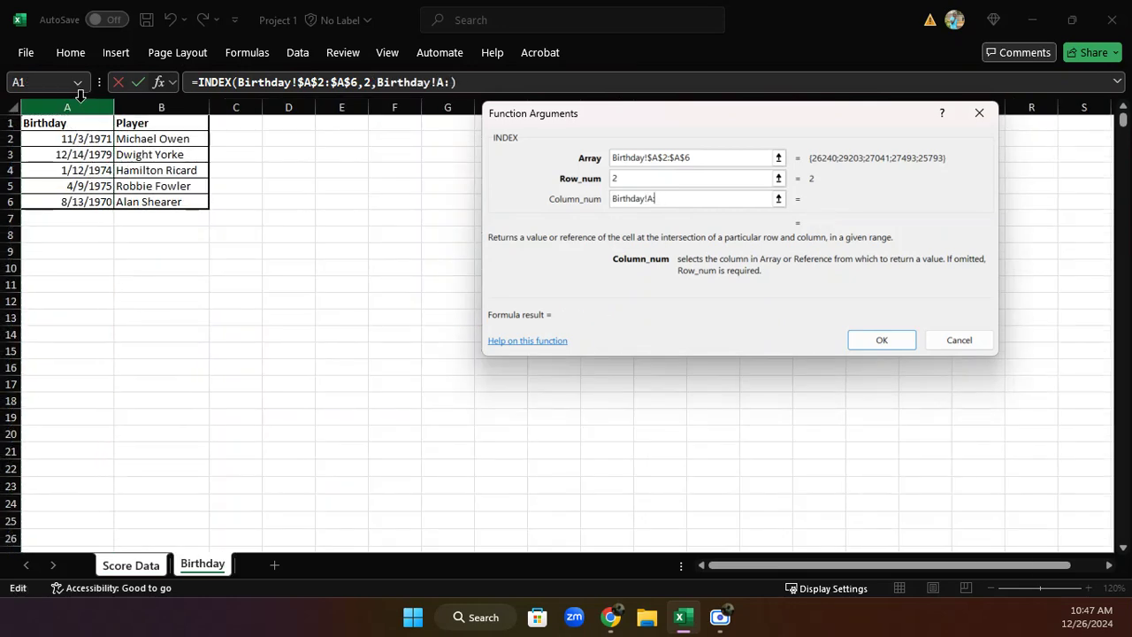
{"action": "key", "text": "BackSpace"}
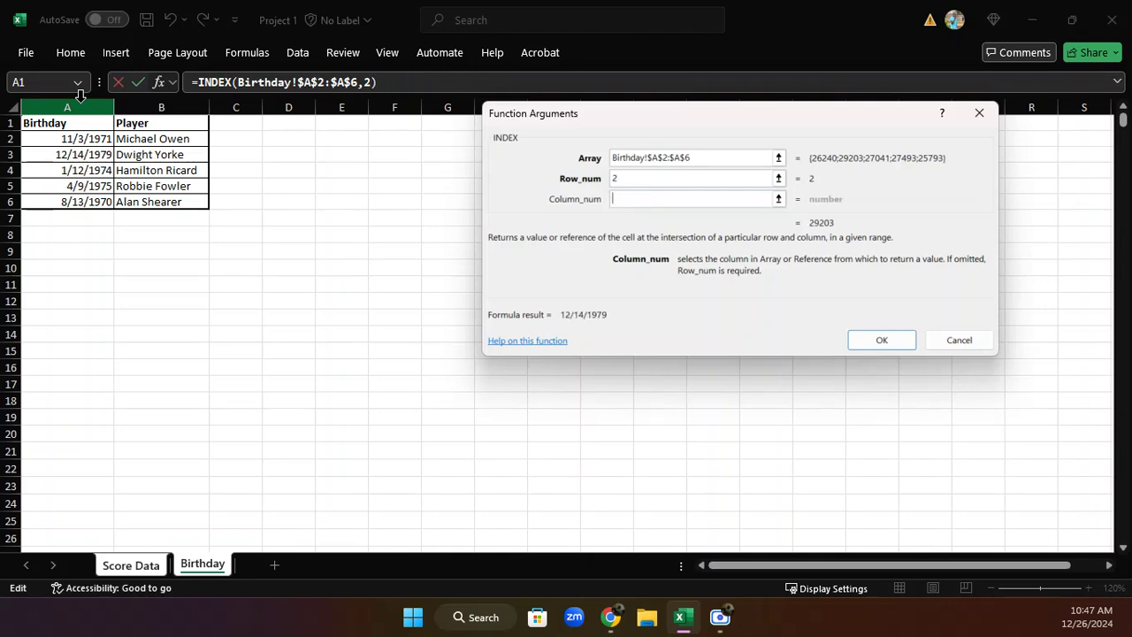
- Set the column number of the INDEX function to 1 and apply the formula to cell B19
{"action": "type", "text": "1"}
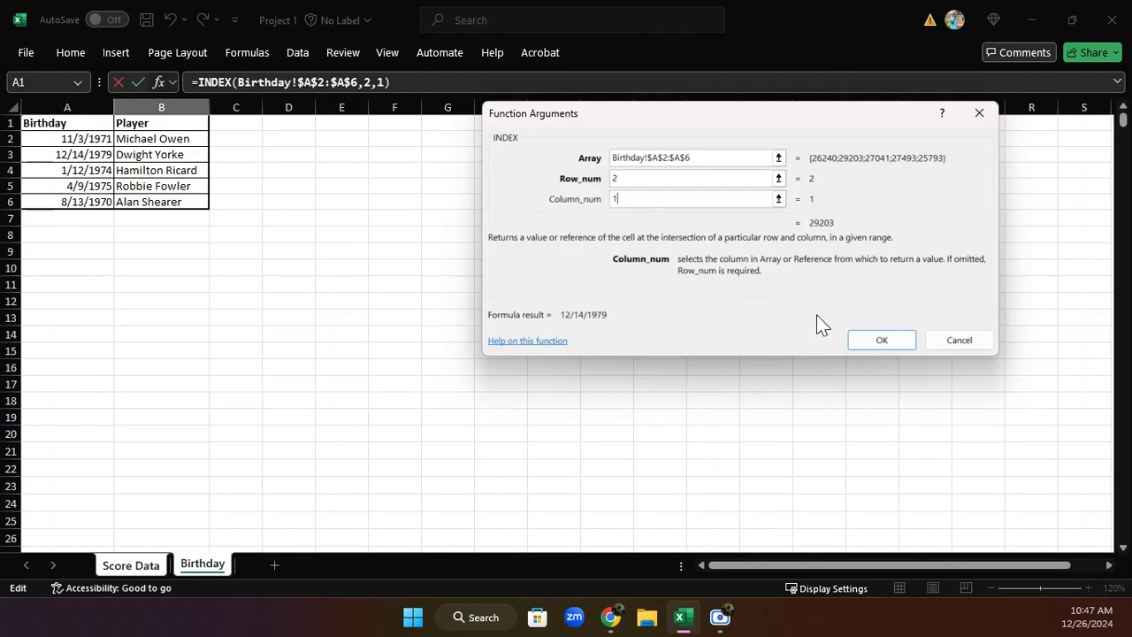
{"action": "left_click", "coordinate": [855, 344]}
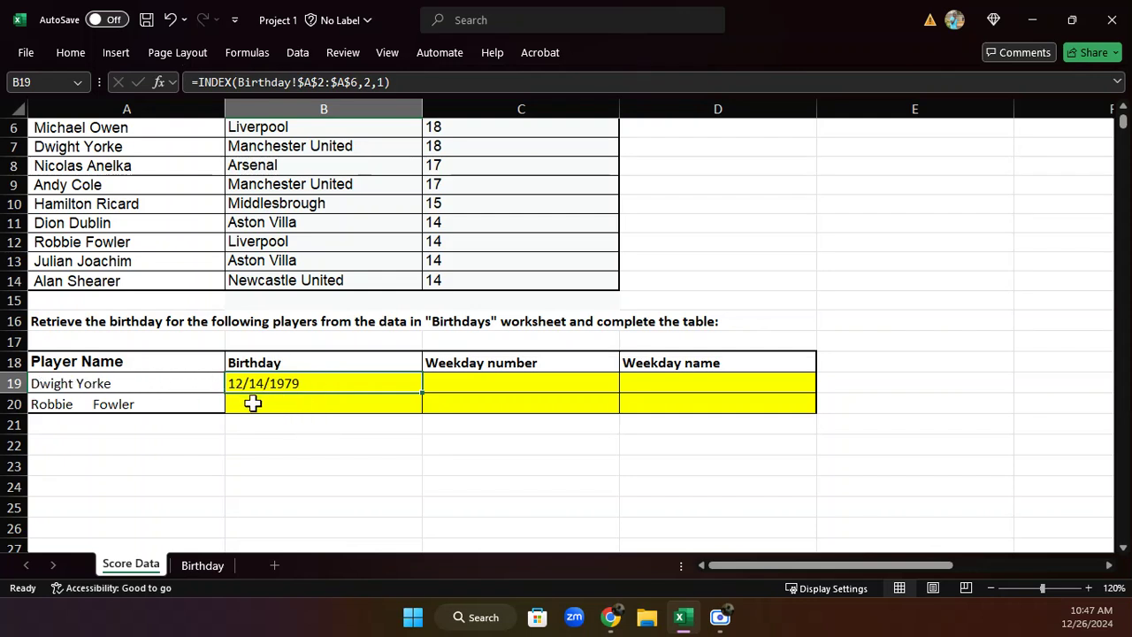
- Compare the birthday retrieved for Dwight Yorke in B19 with his row on the Birthday worksheet
{"action": "left_click", "coordinate": [215, 571]}
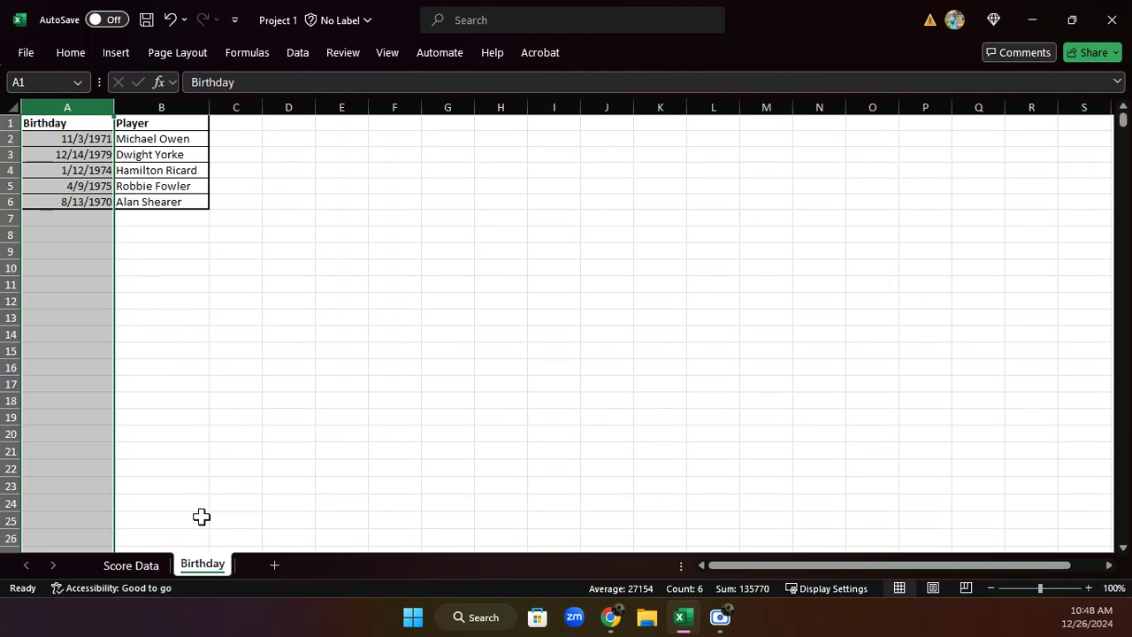
{"action": "left_click", "coordinate": [152, 570]}
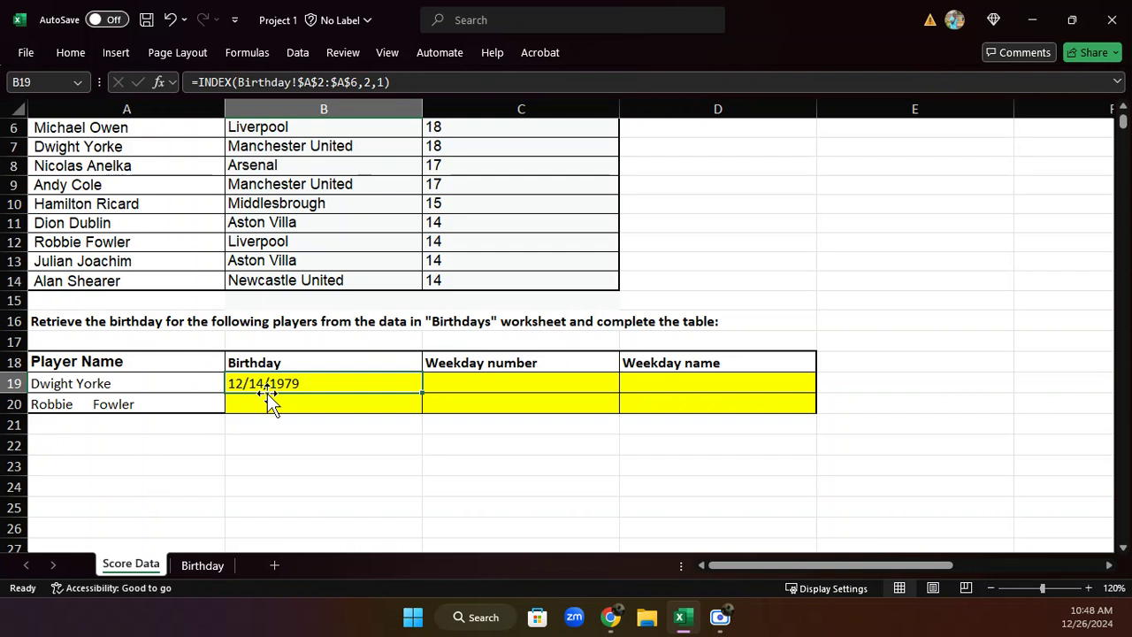
{"action": "left_click", "coordinate": [104, 386]}
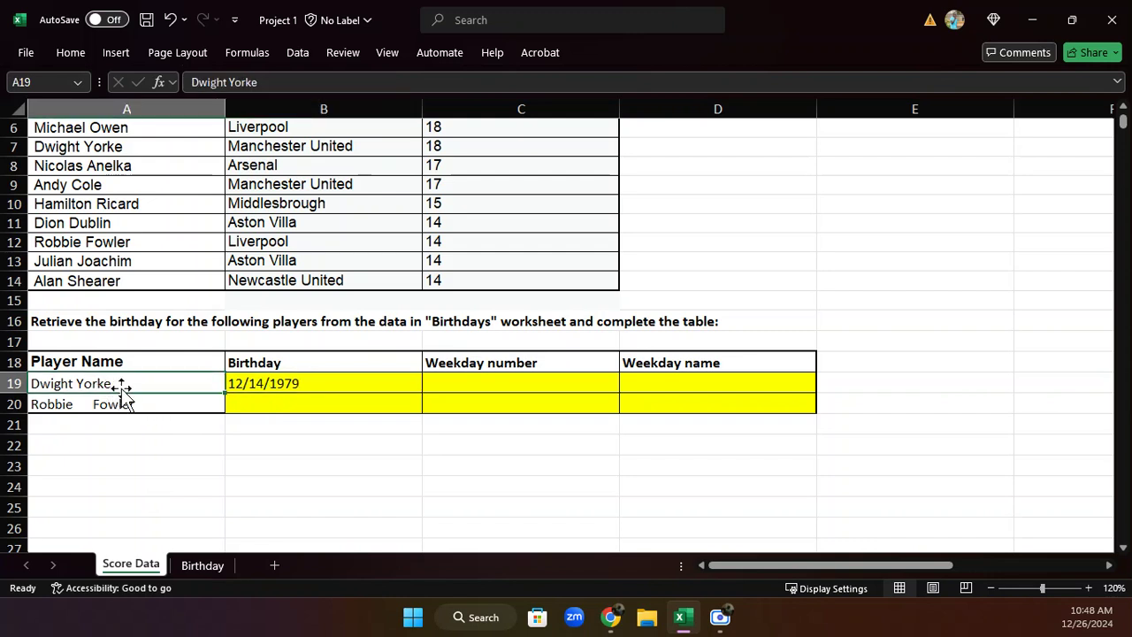
{"action": "left_click", "coordinate": [277, 389]}
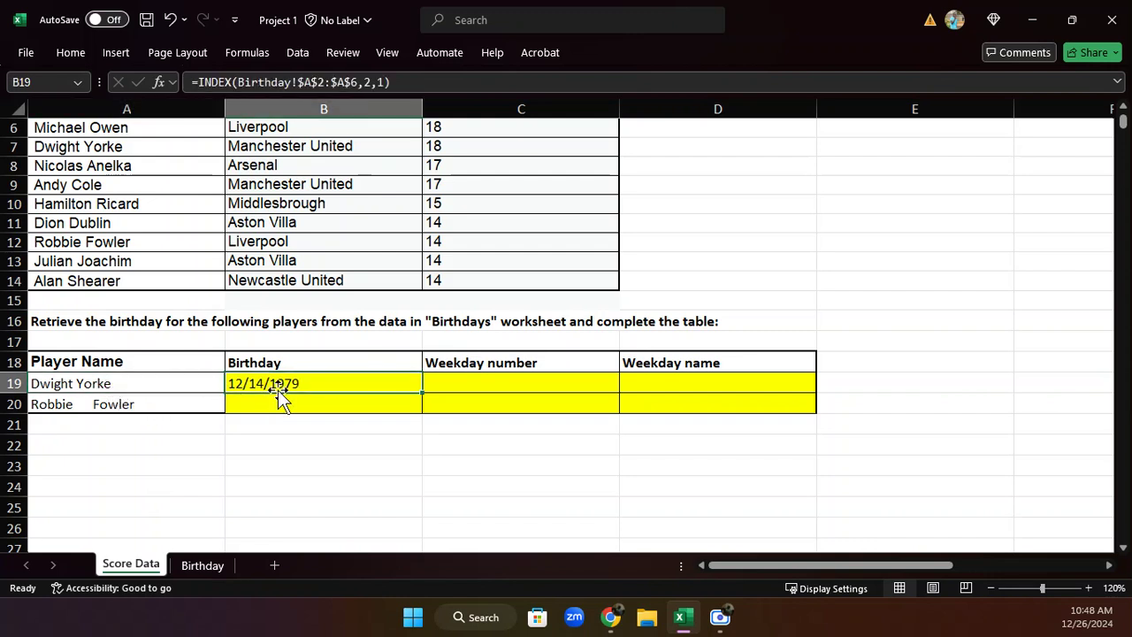
{"action": "left_click", "coordinate": [212, 564]}
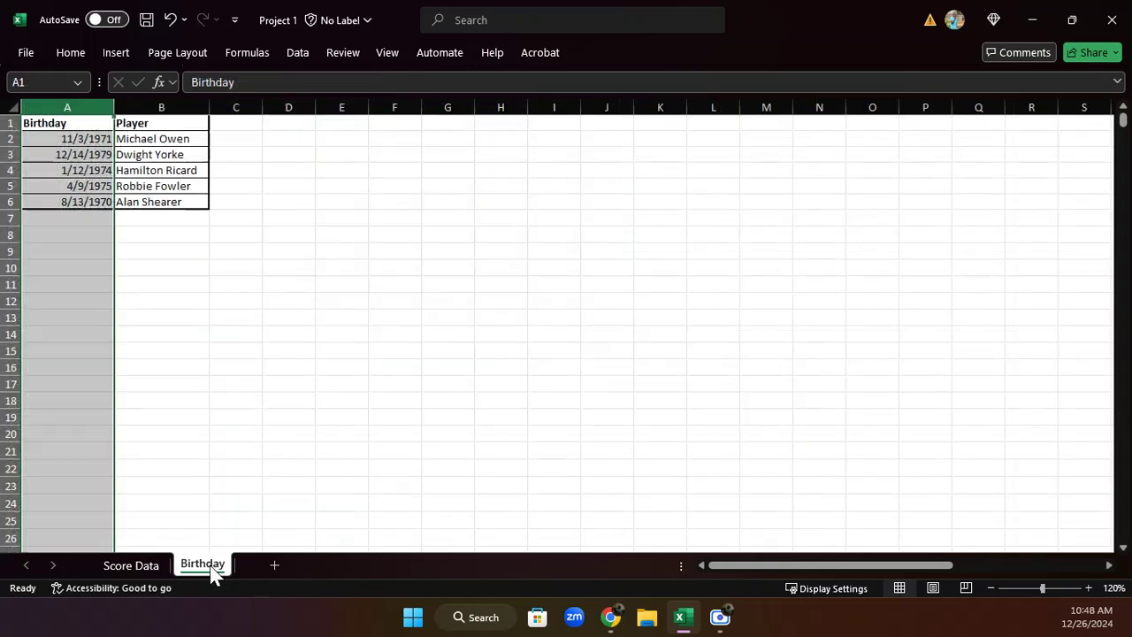
{"action": "left_click", "coordinate": [141, 336]}
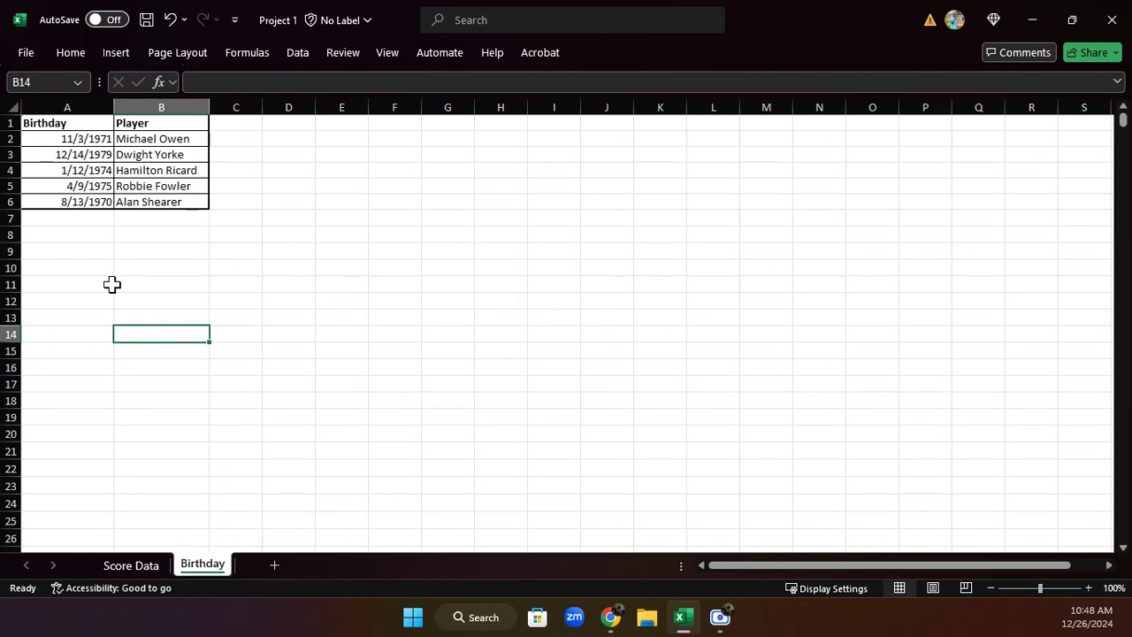
{"action": "left_click", "coordinate": [152, 152]}
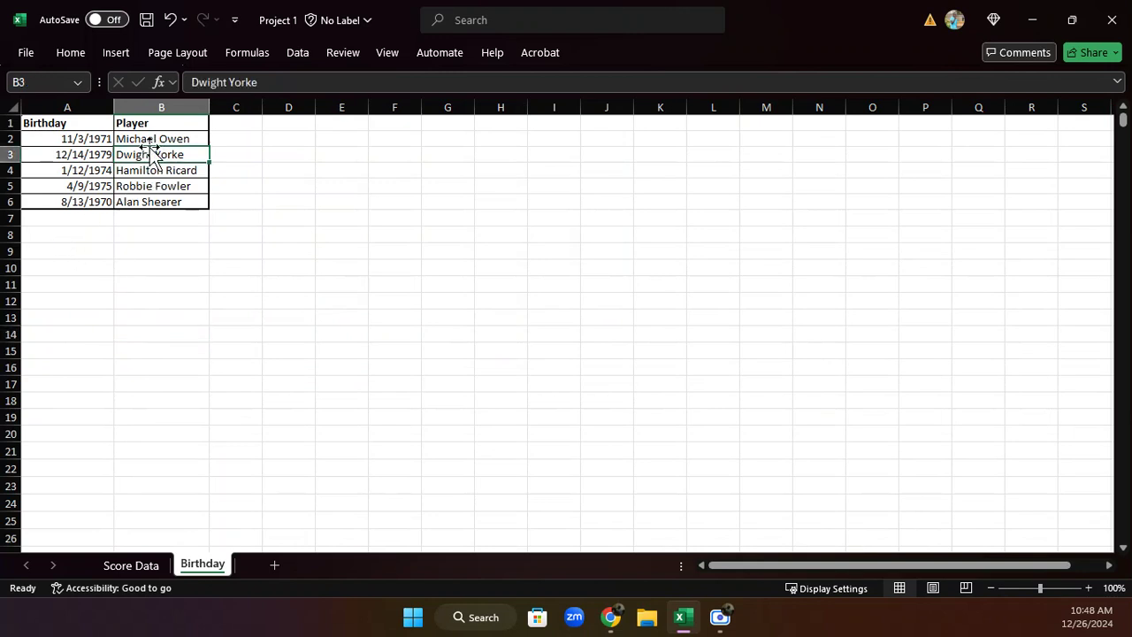
{"action": "left_click", "coordinate": [88, 166]}
{"action": "left_click", "coordinate": [74, 152]}
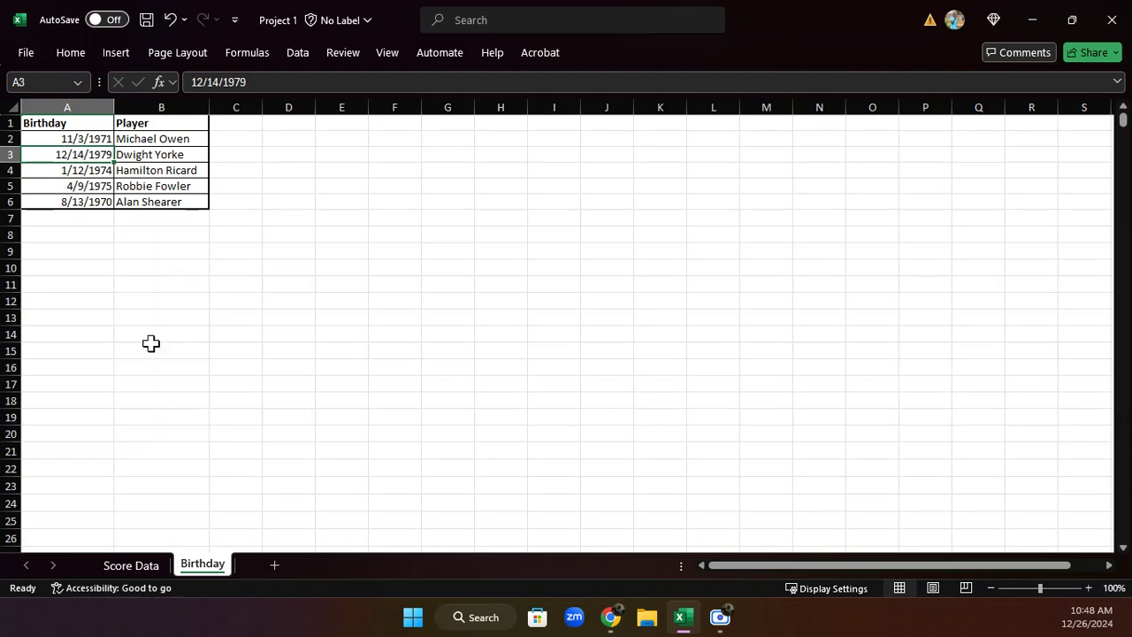
- Try filling the B19 birthday formula down to B20 on the Score Data sheet, and clear the copied formula from B20
{"action": "left_click", "coordinate": [142, 565]}
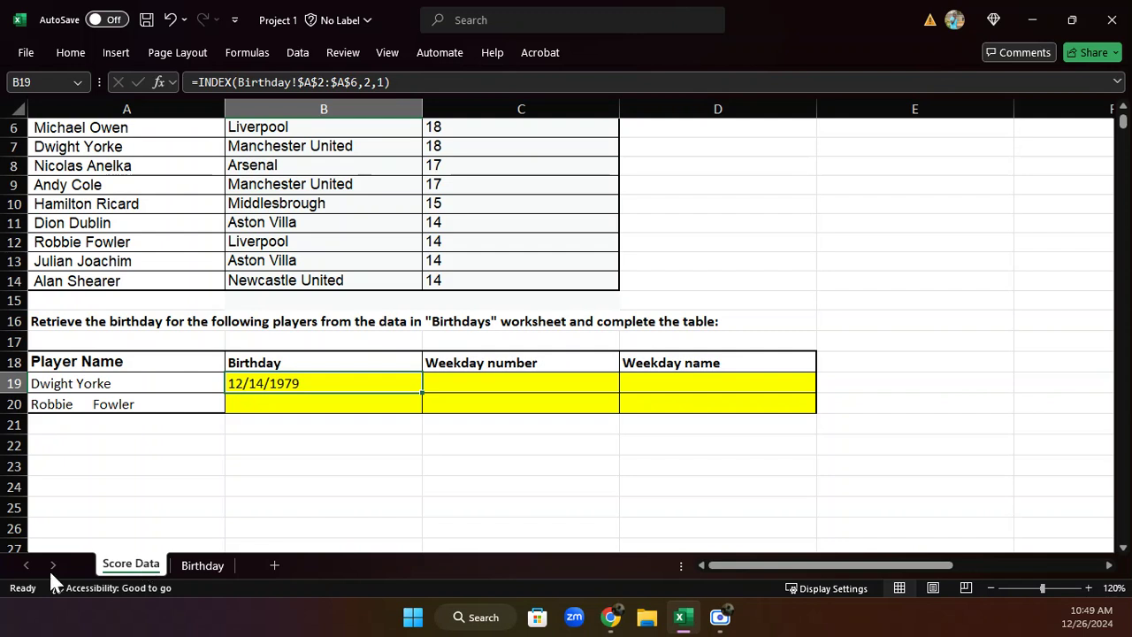
{"action": "left_click_drag", "start_coordinate": [424, 390], "coordinate": [428, 415]}
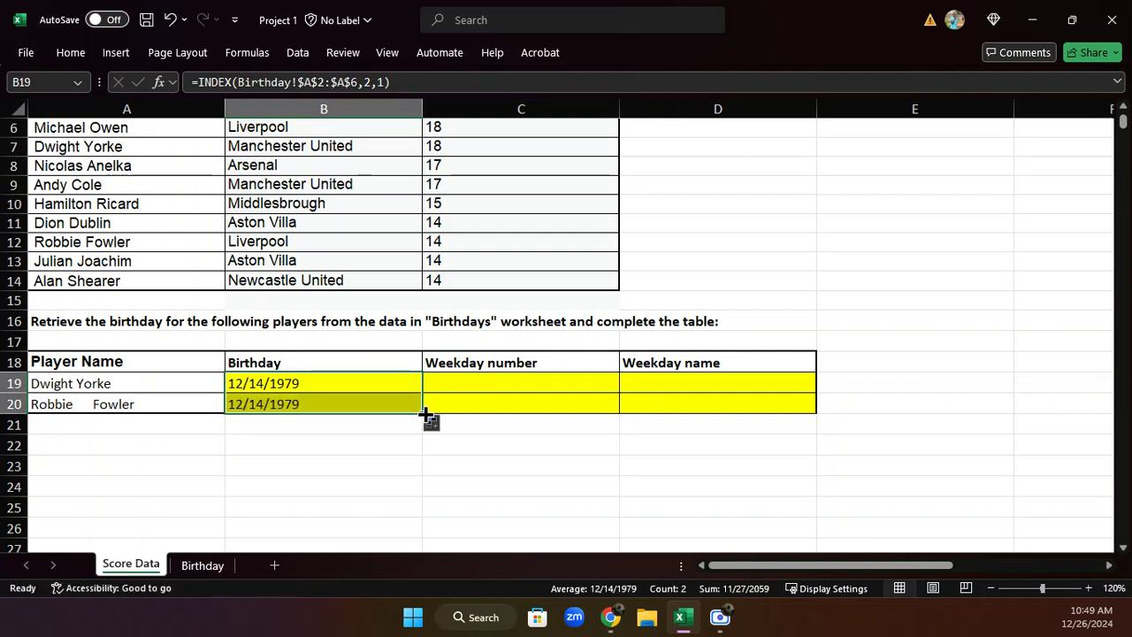
{"action": "left_click", "coordinate": [288, 402]}
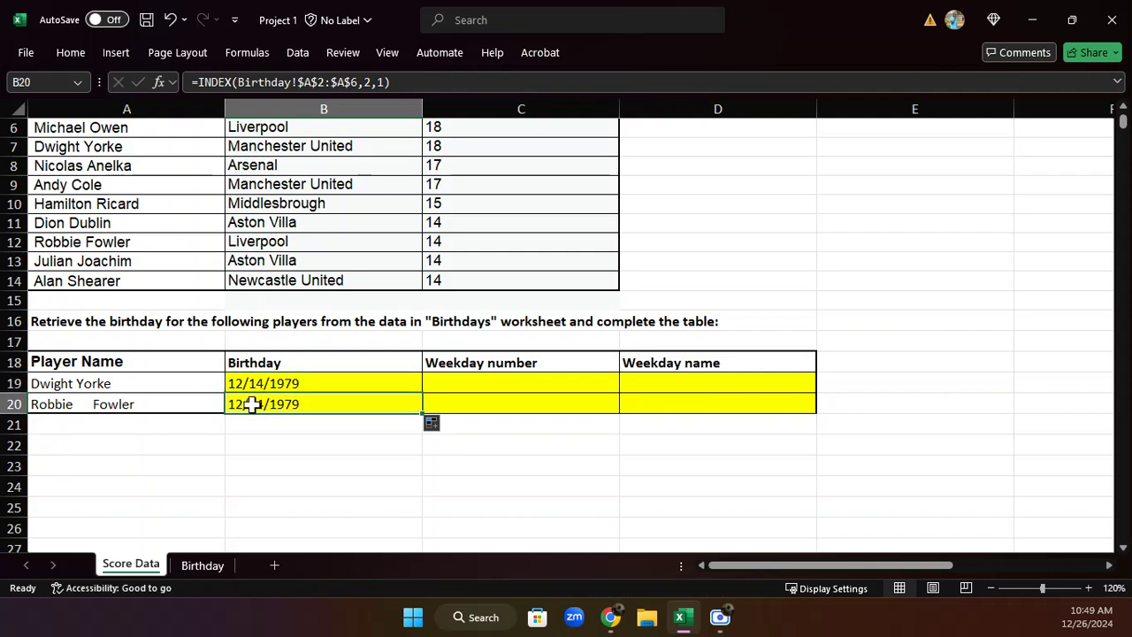
{"action": "key", "text": "Delete"}
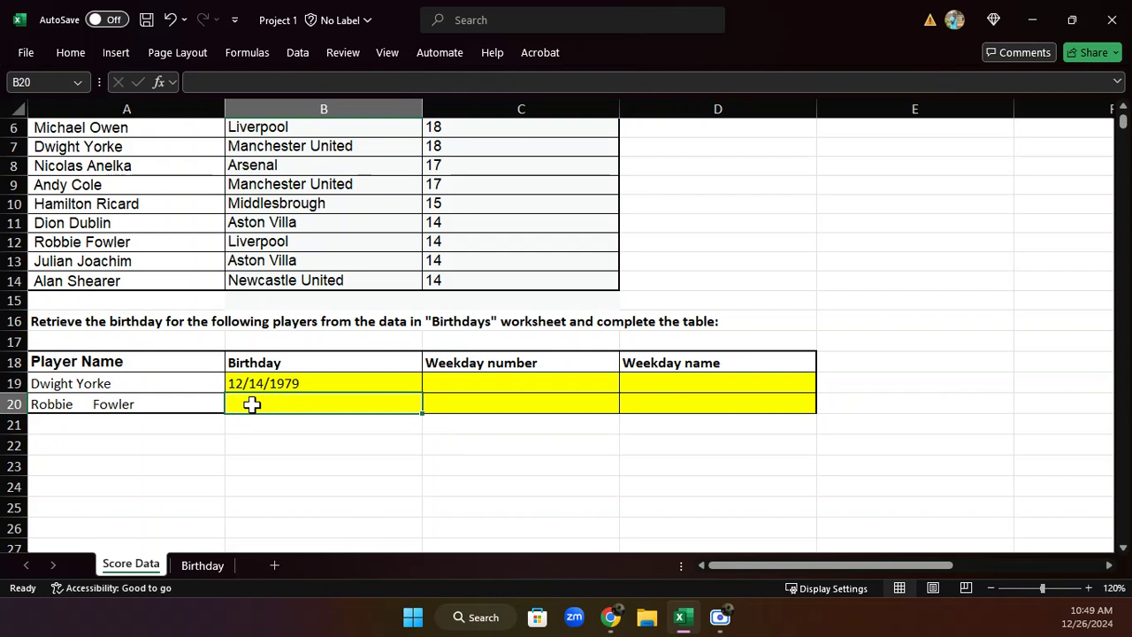
- Examine how the player name in A19 relates to its row on the Birthday worksheet and to the row number in B19's INDEX formula
{"action": "left_click", "coordinate": [299, 382]}
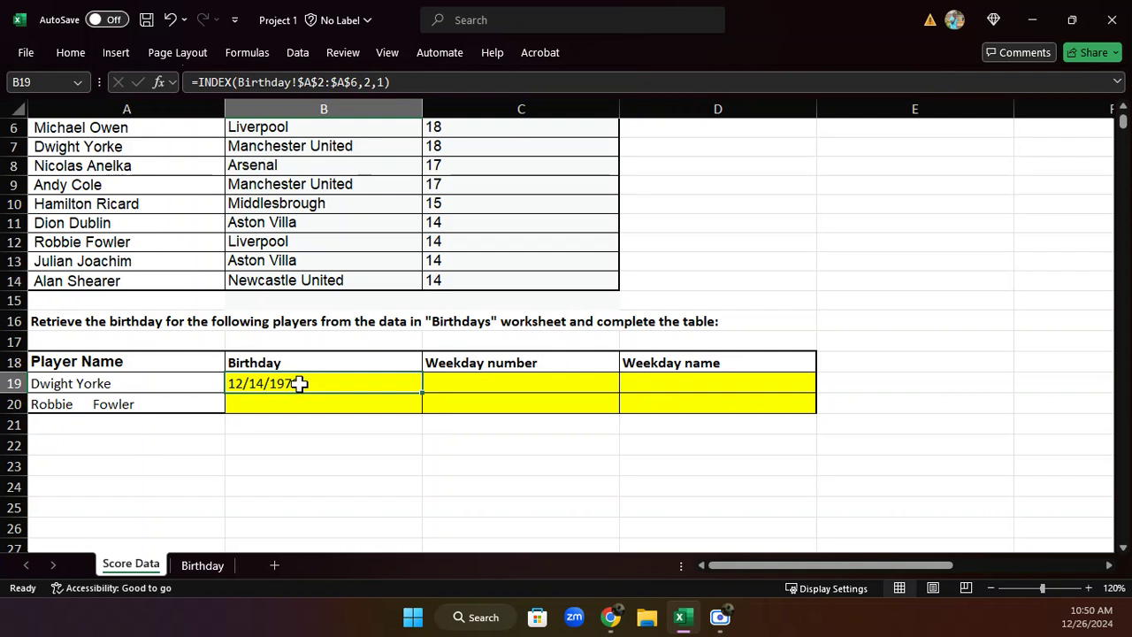
{"action": "left_click", "coordinate": [192, 568]}
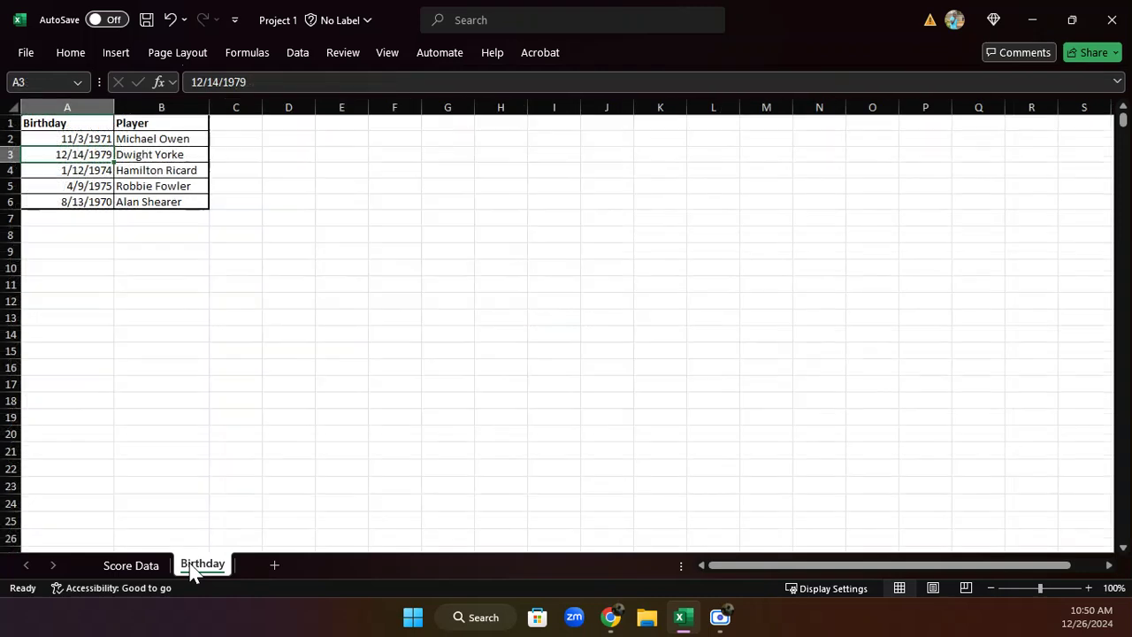
{"action": "left_click", "coordinate": [144, 568]}
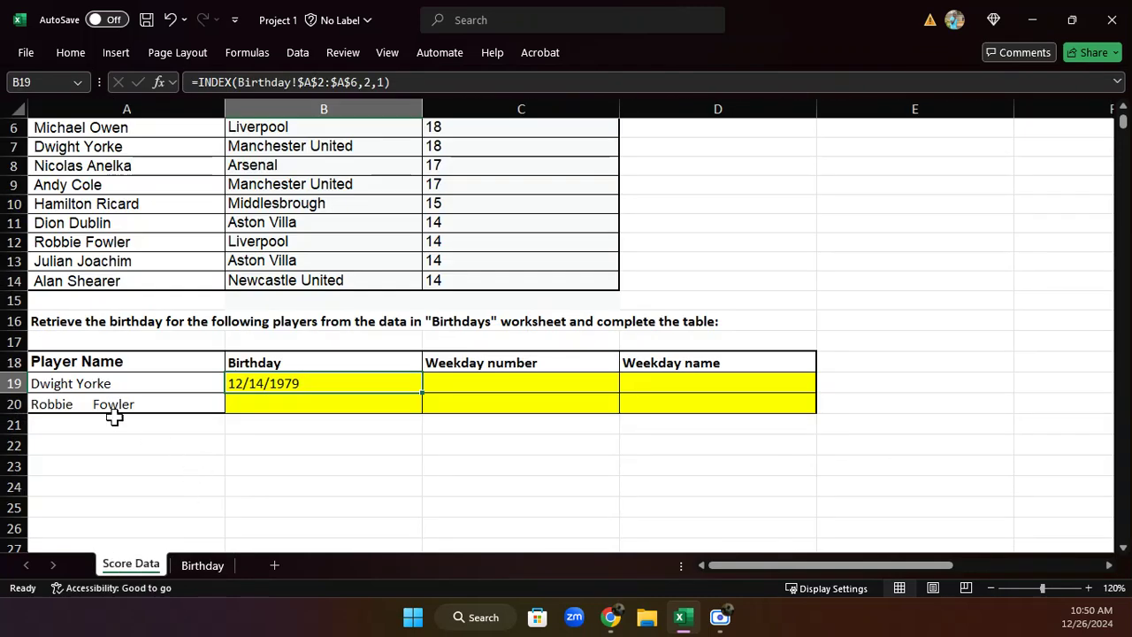
{"action": "left_click", "coordinate": [101, 382]}
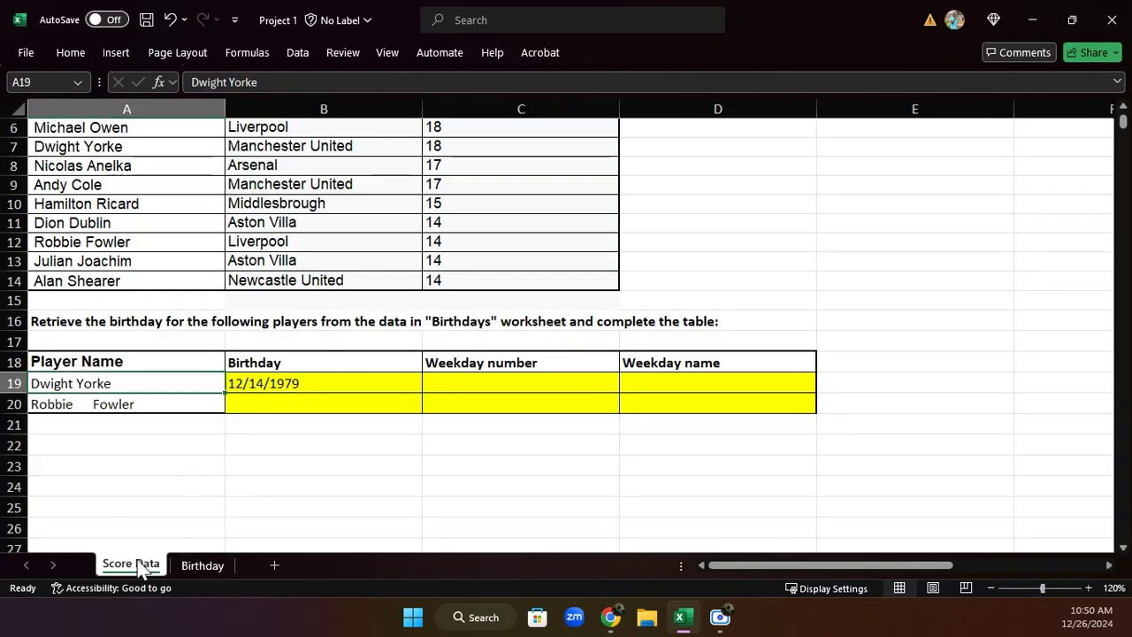
{"action": "left_click", "coordinate": [191, 565]}
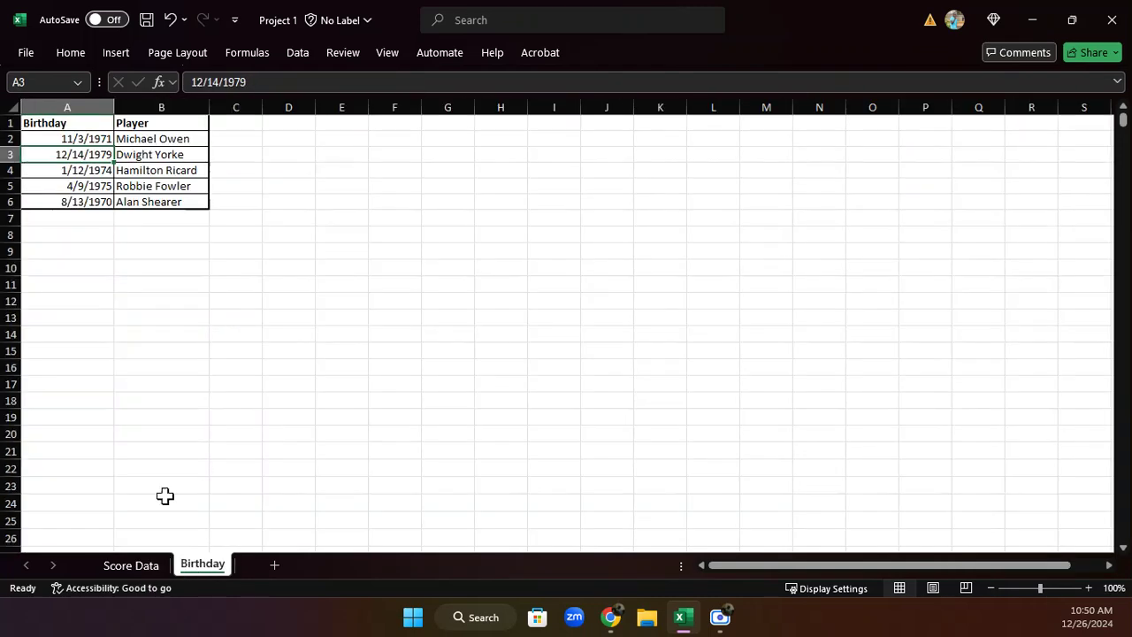
{"action": "left_click", "coordinate": [139, 156]}
{"action": "left_click", "coordinate": [80, 153]}
{"action": "left_click", "coordinate": [150, 568]}
{"action": "left_click", "coordinate": [189, 570]}
{"action": "left_click", "coordinate": [131, 568]}
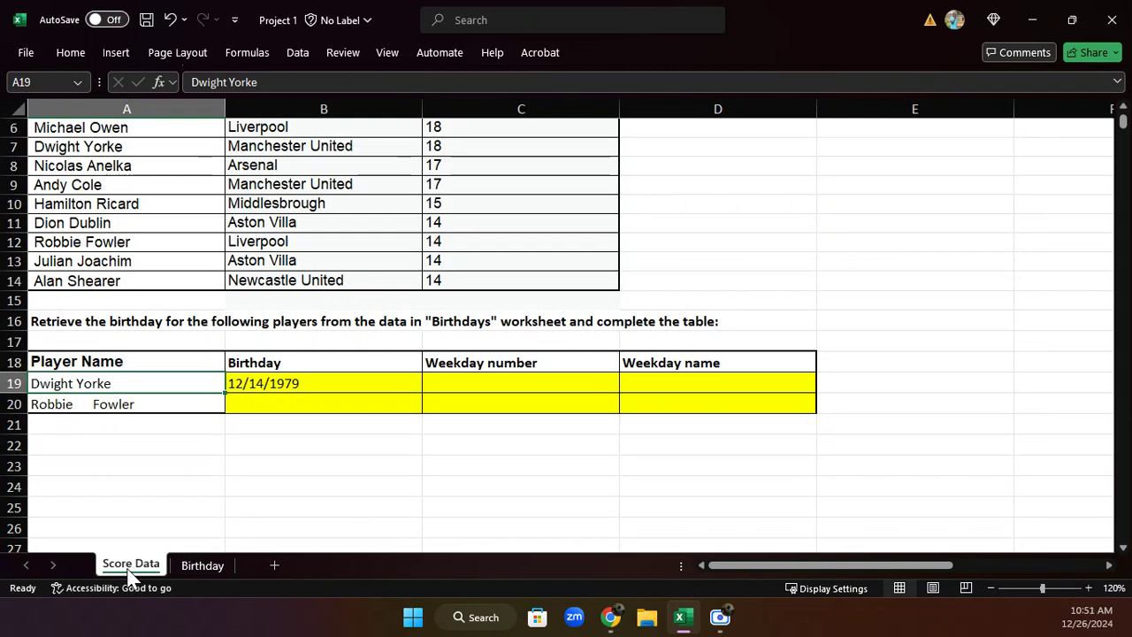
{"action": "left_click", "coordinate": [305, 378]}
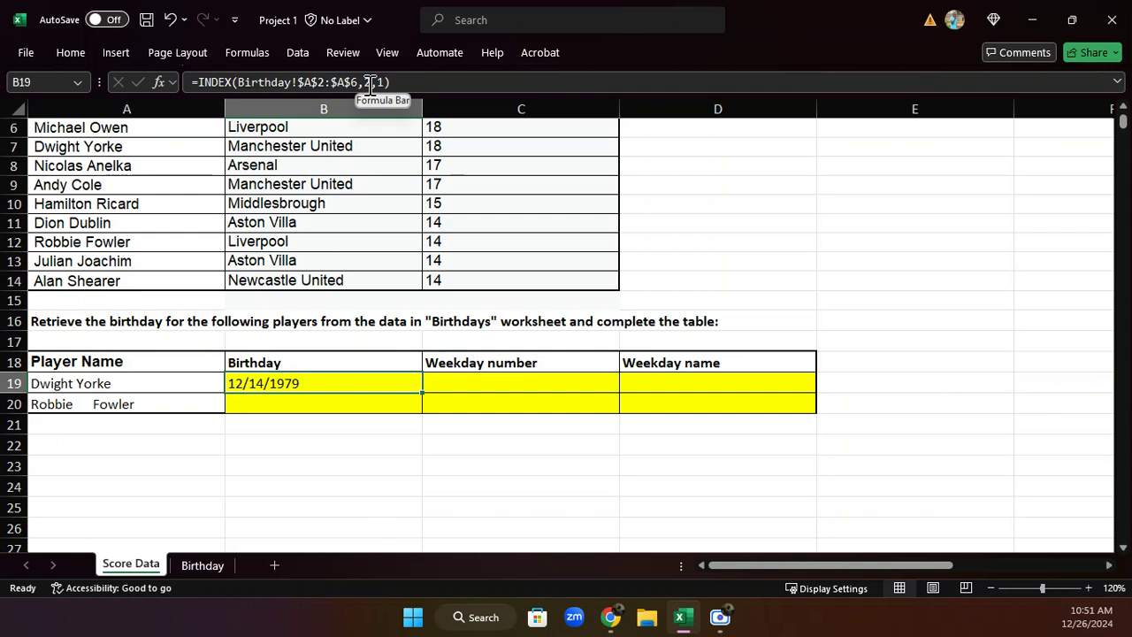
- Begin a MATCH formula in the empty cell C22 with the player name in A19 as the lookup value
{"action": "left_click", "coordinate": [500, 455]}
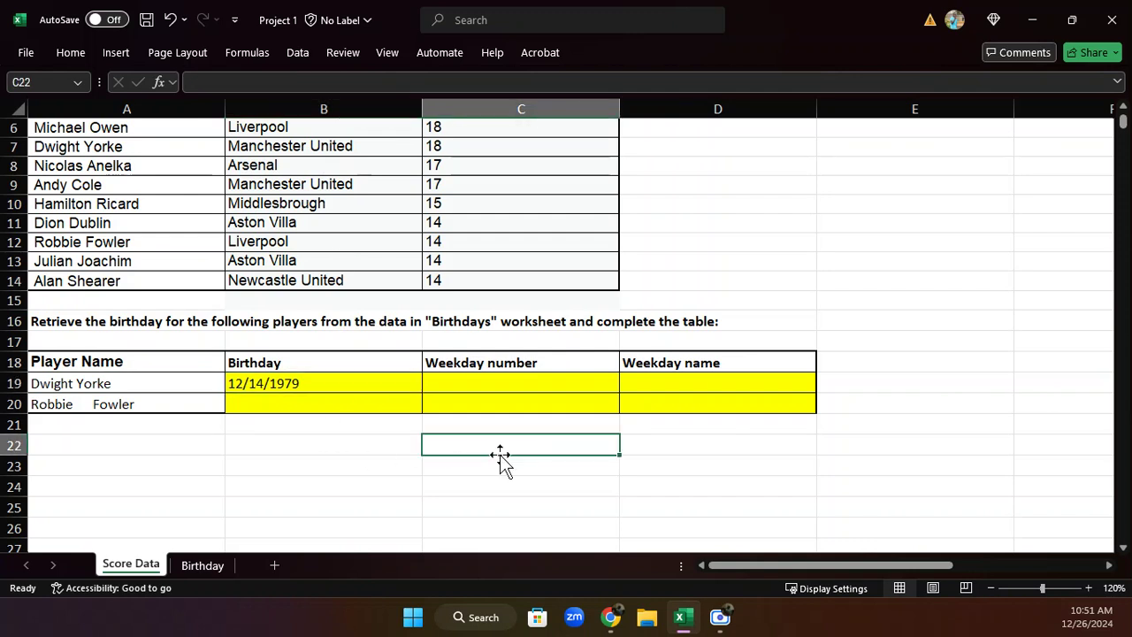
{"action": "type", "text": "=MAT"}
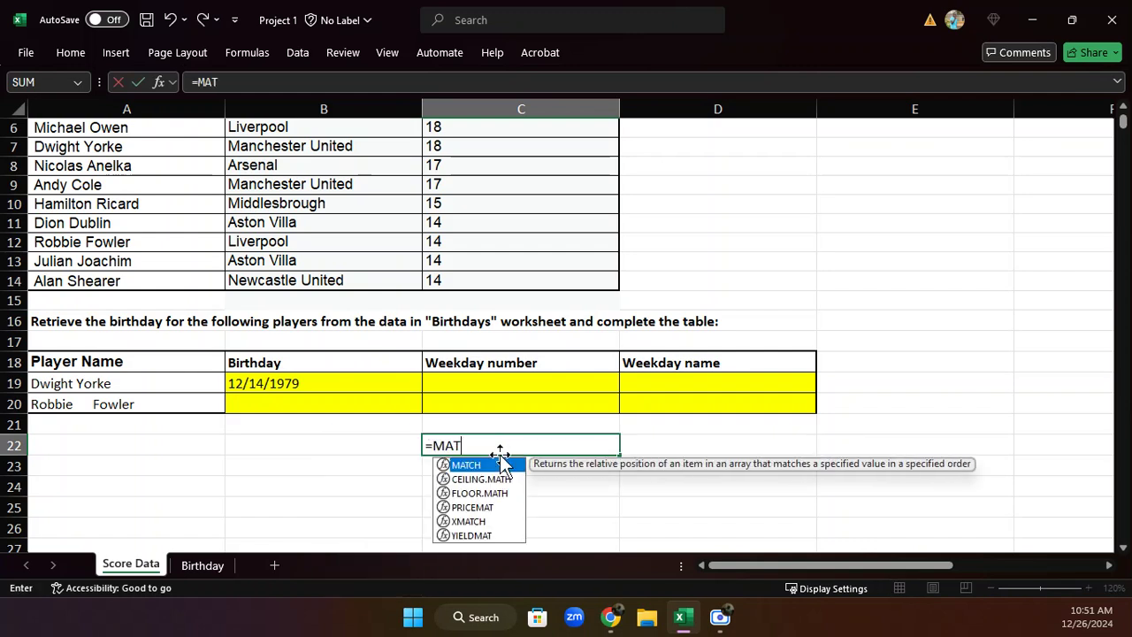
{"action": "type", "text": "CH"}
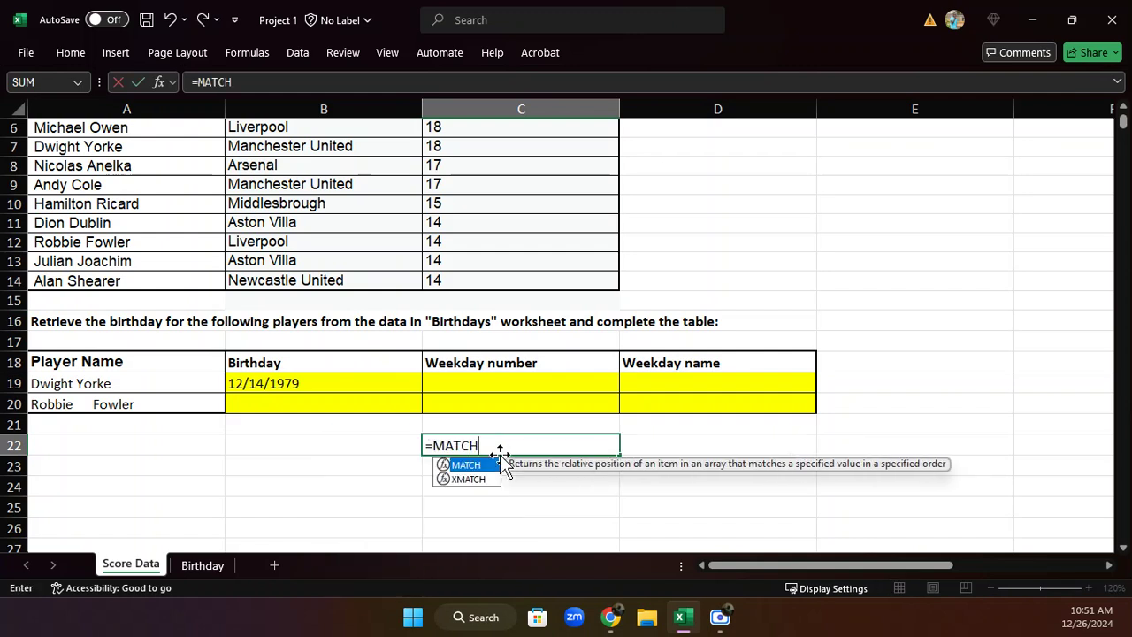
{"action": "type", "text": "("}
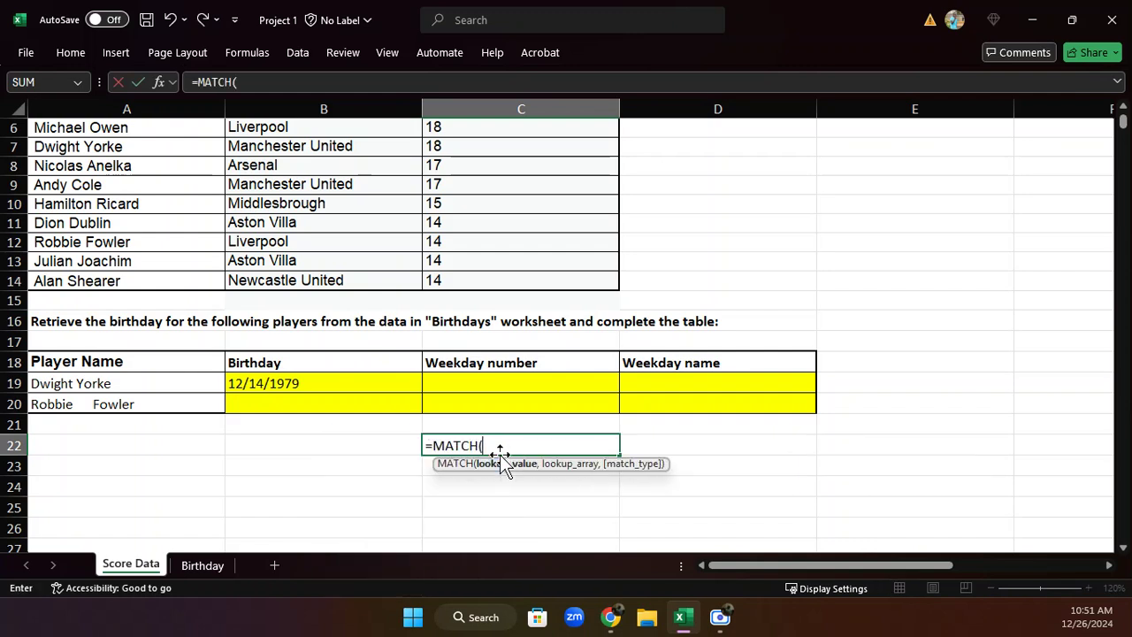
{"action": "left_click", "coordinate": [125, 382]}
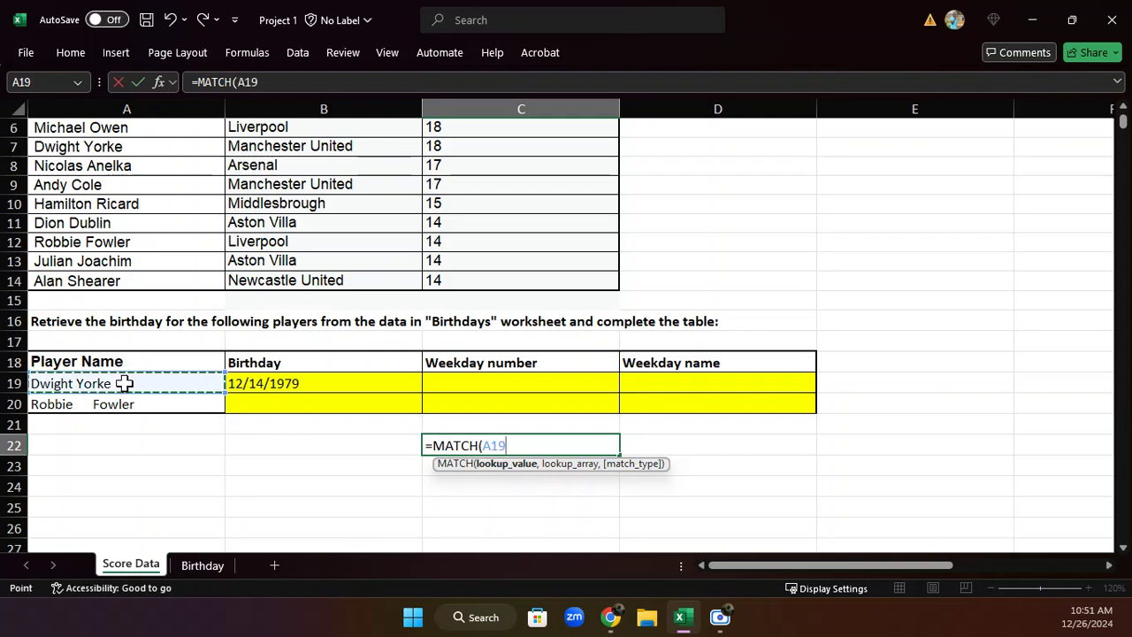
{"action": "type", "text": ","}
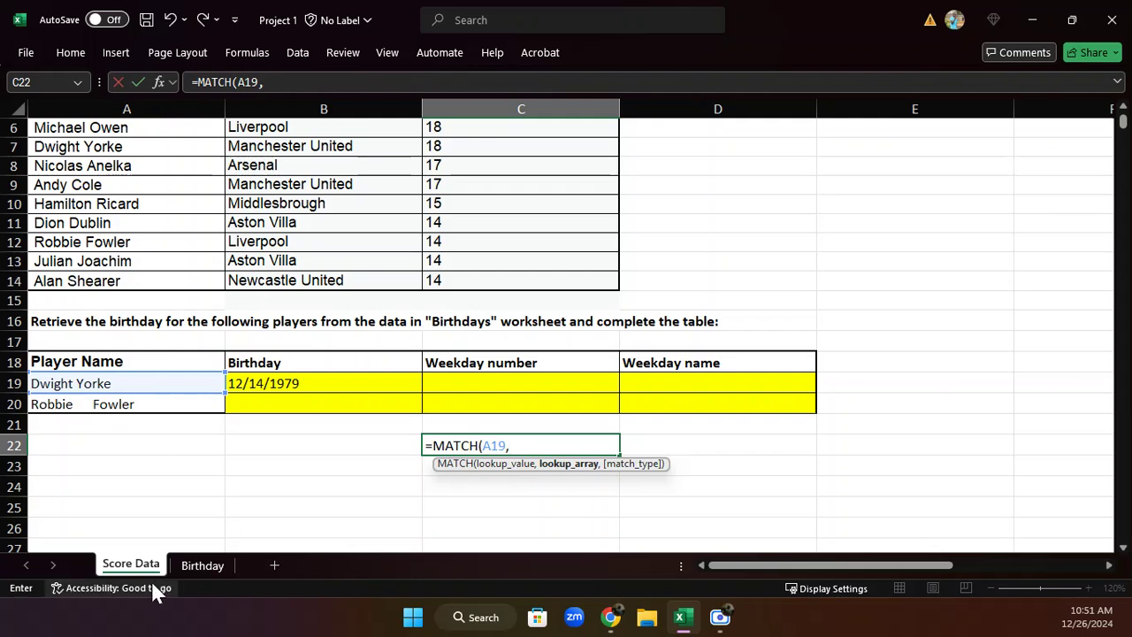
- Complete the C22 MATCH formula with the absolute lookup array Birthday!$B$2:$B$6 and exact match type 0
{"action": "left_click", "coordinate": [197, 570]}
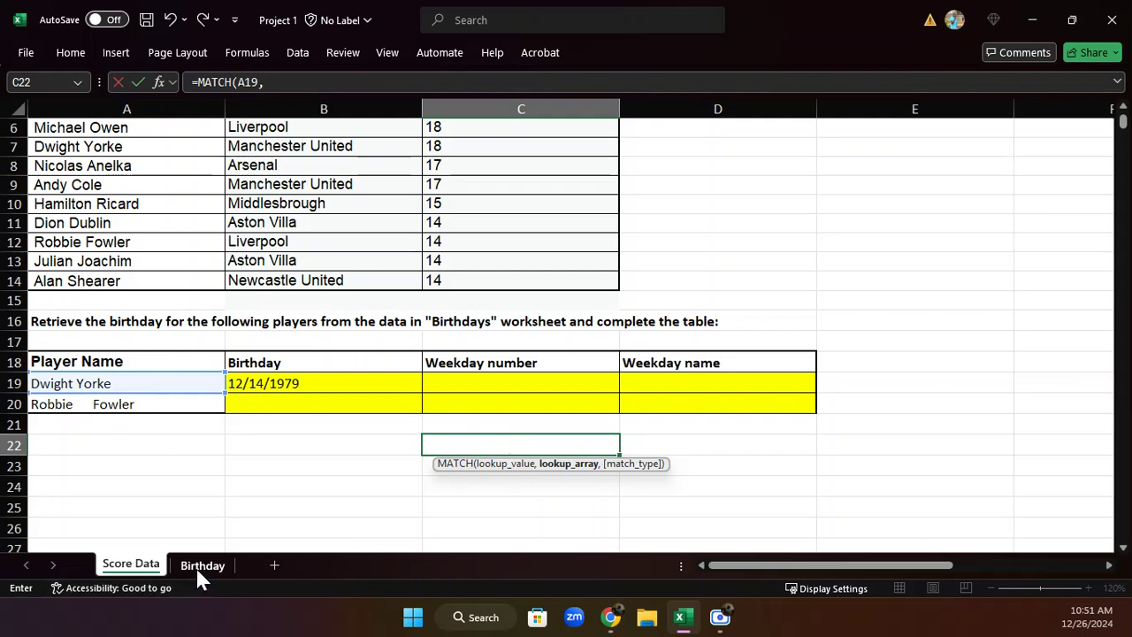
{"action": "left_click_drag", "start_coordinate": [168, 141], "coordinate": [170, 201]}
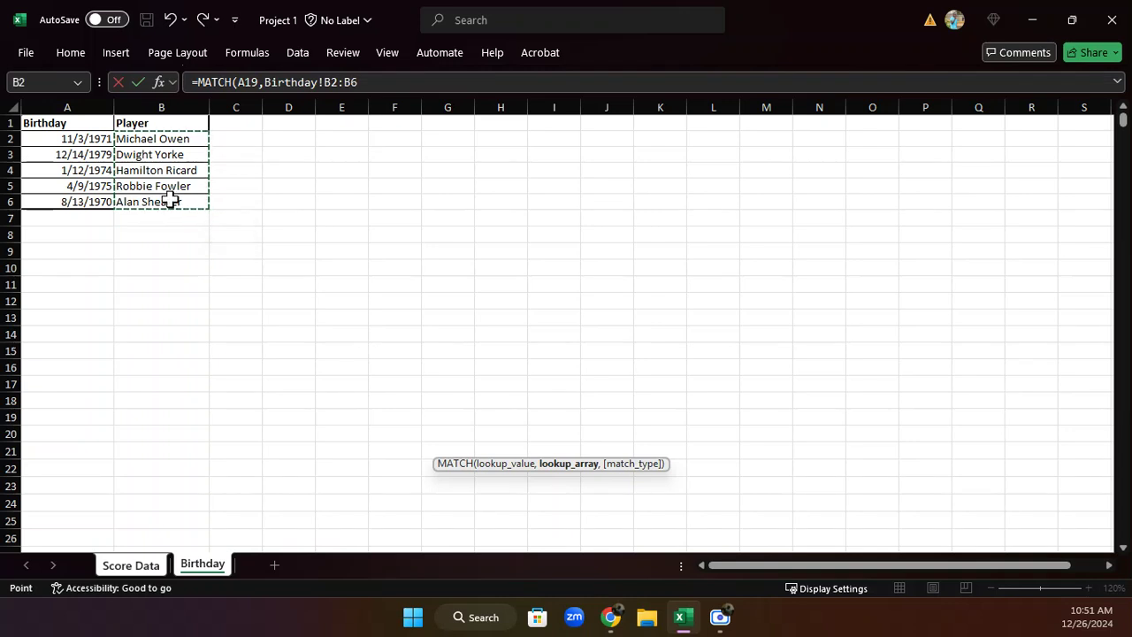
{"action": "key", "text": "F4"}
{"action": "type", "text": ","}
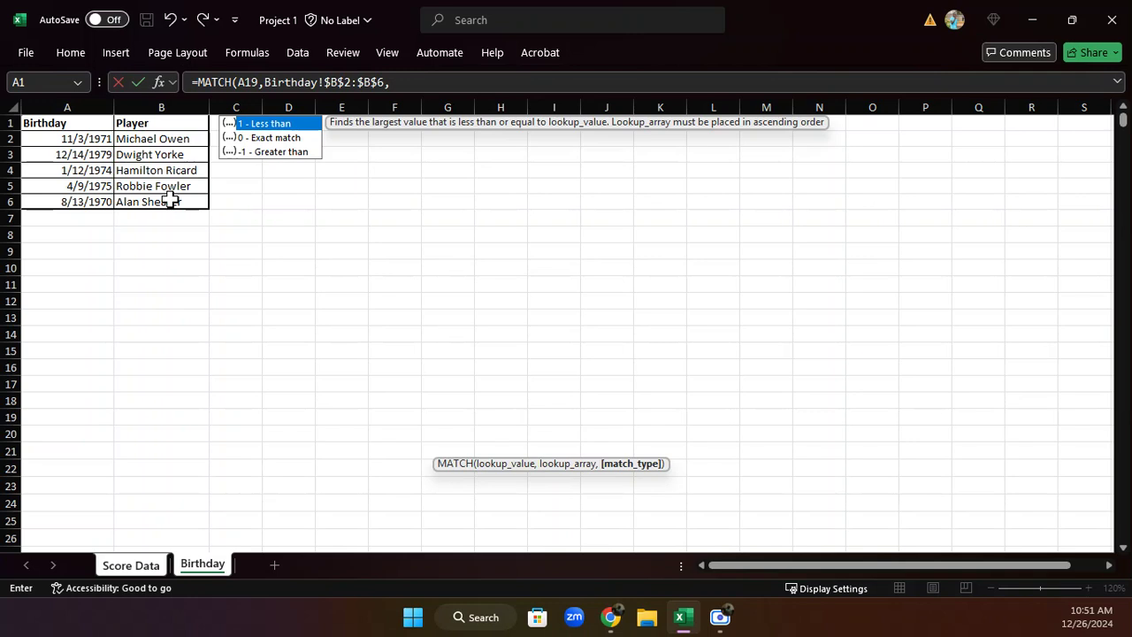
{"action": "type", "text": "0"}
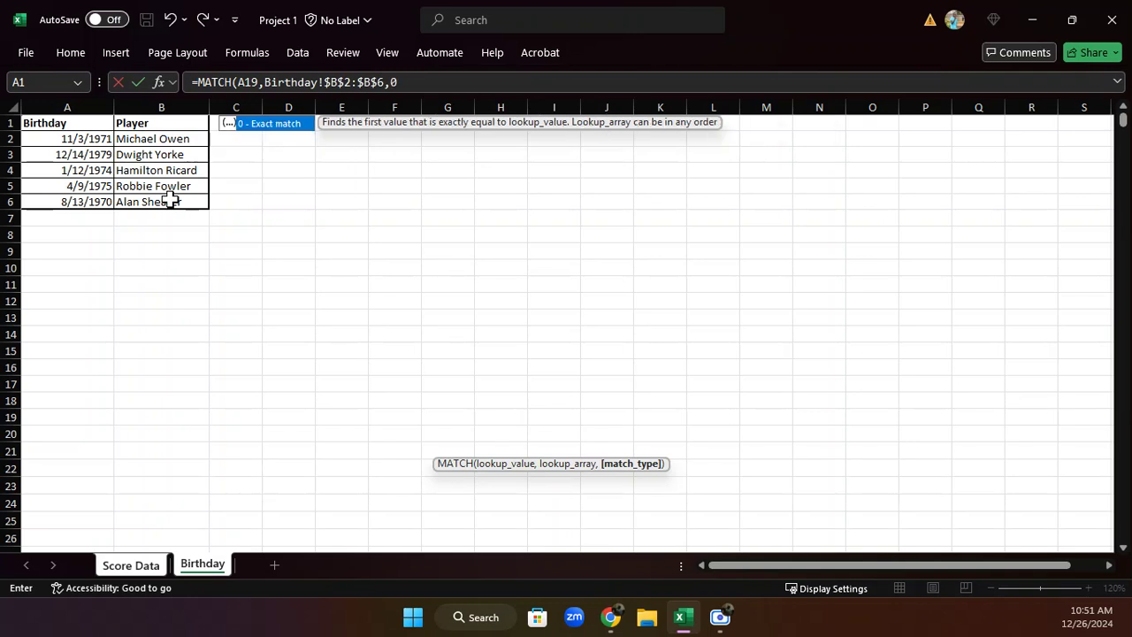
{"action": "type", "text": ")"}
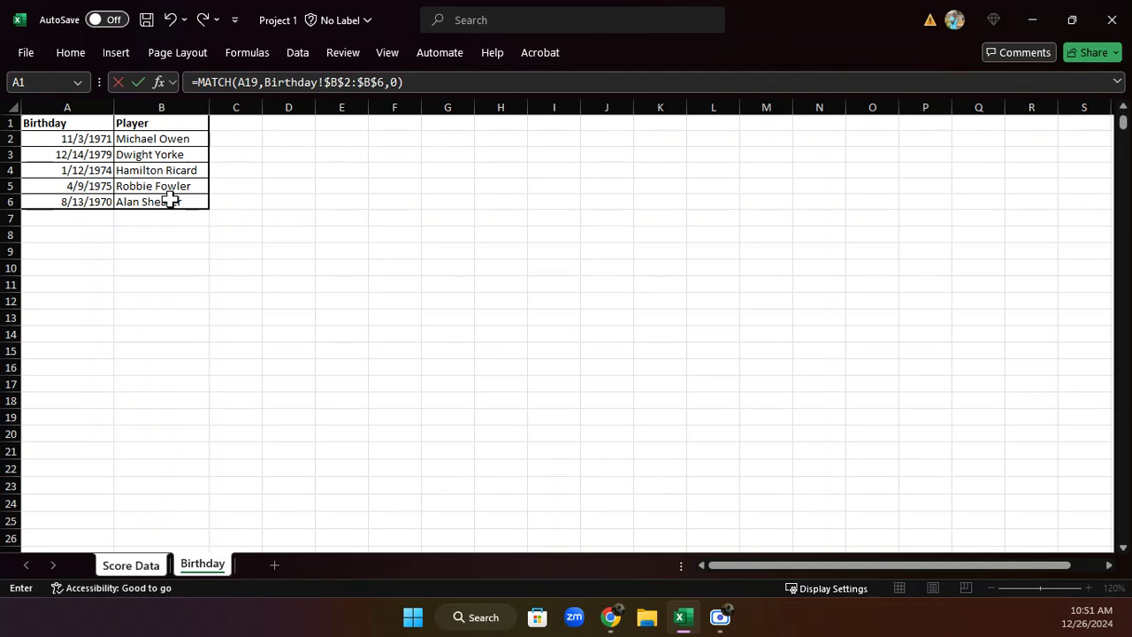
{"action": "key", "text": "Return"}
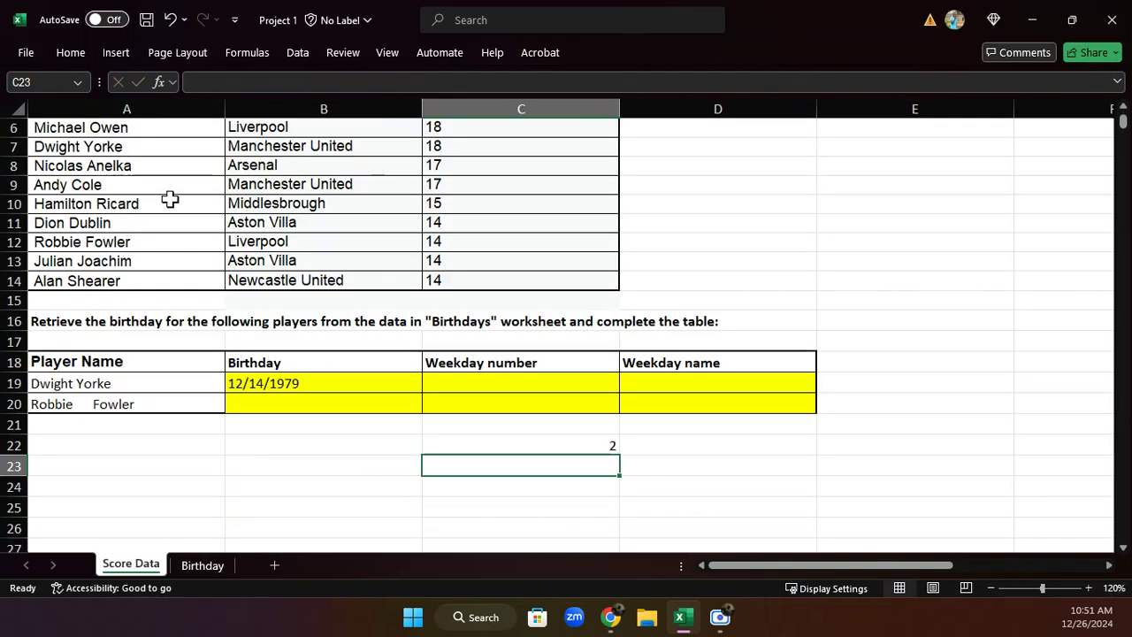
- Compare the MATCH formula in C22 with the row number argument of the INDEX formula in B19
{"action": "left_click", "coordinate": [538, 446]}
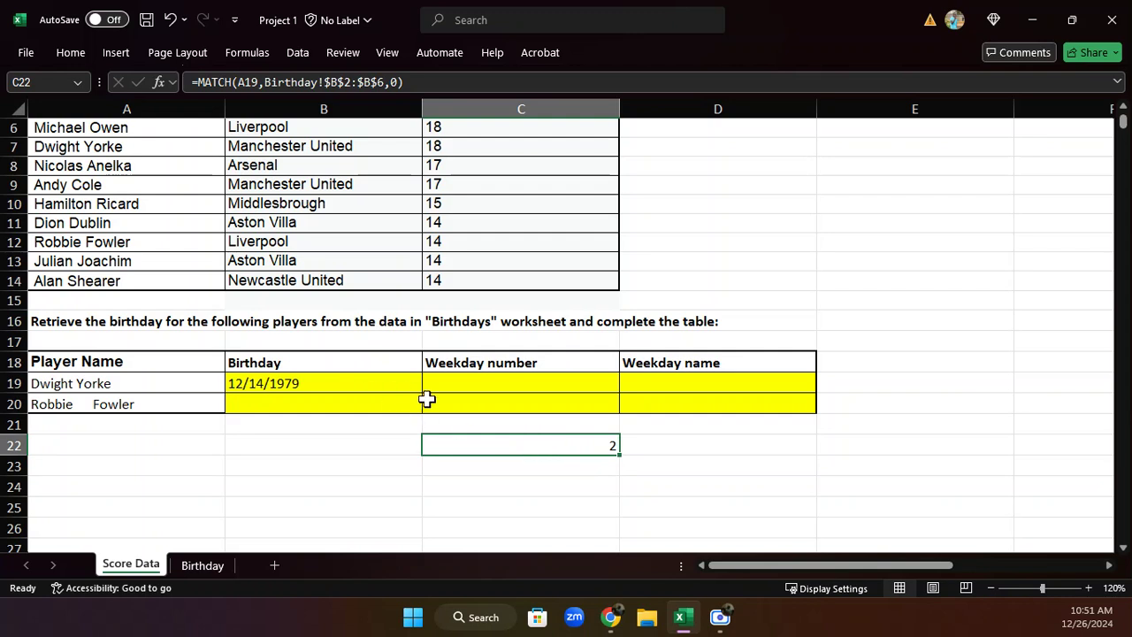
{"action": "left_click", "coordinate": [370, 378]}
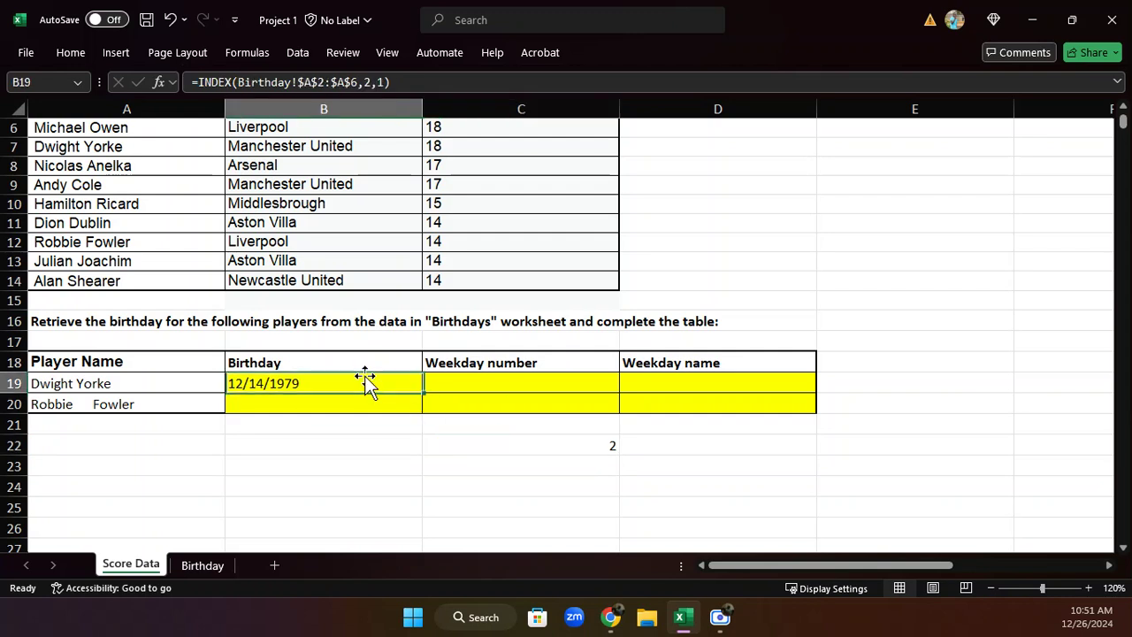
{"action": "left_click", "coordinate": [361, 81]}
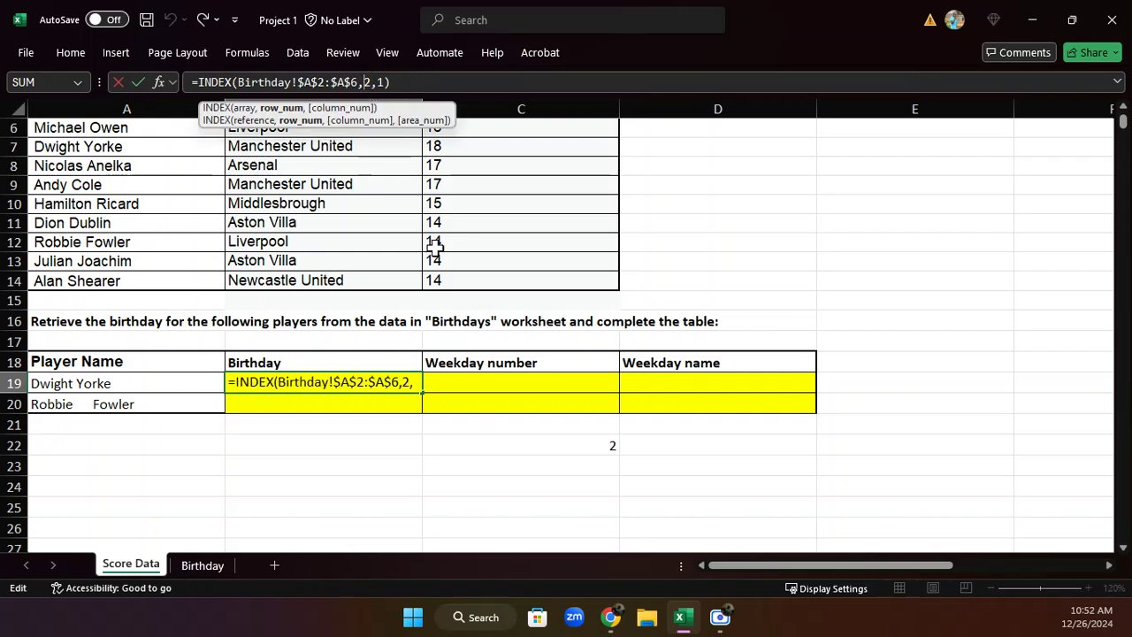
{"action": "key", "text": "Return"}
{"action": "left_click", "coordinate": [585, 450]}
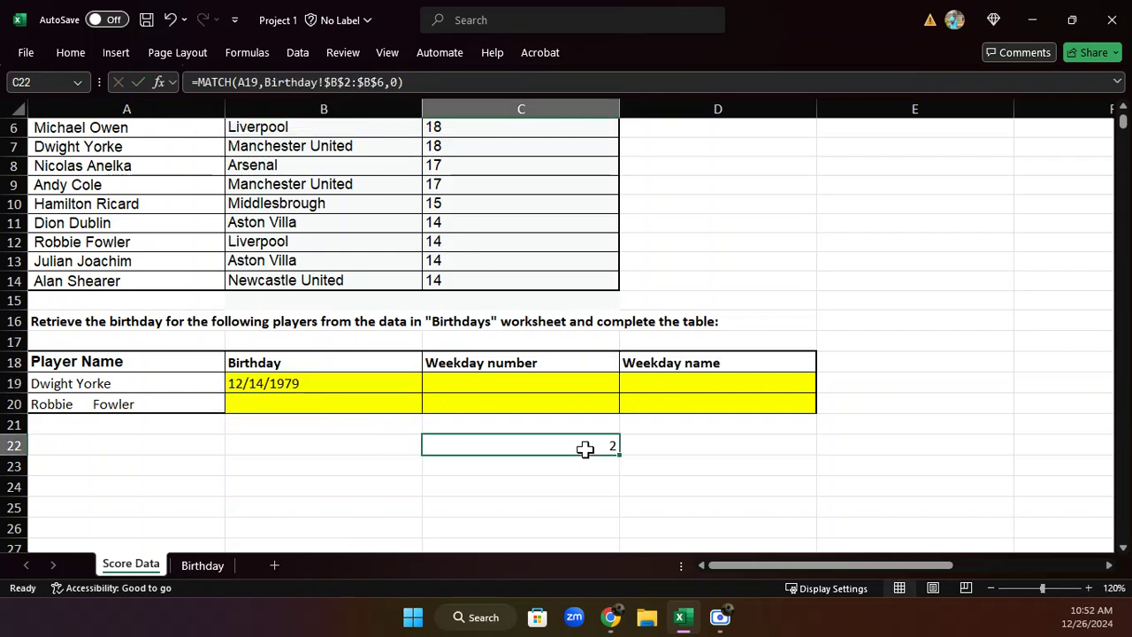
{"action": "left_click_drag", "start_coordinate": [407, 81], "coordinate": [190, 92]}
{"action": "key", "text": "Return"}
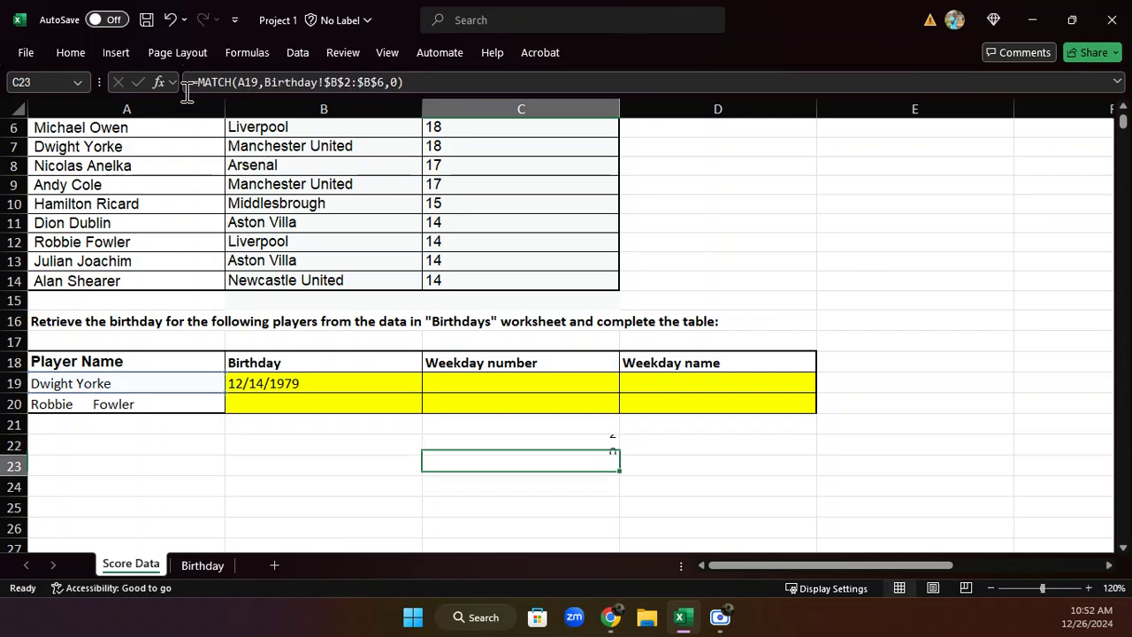
- Replace the row number argument in B19's INDEX formula with a nested MATCH function using A19 as the lookup value
{"action": "left_click", "coordinate": [290, 383]}
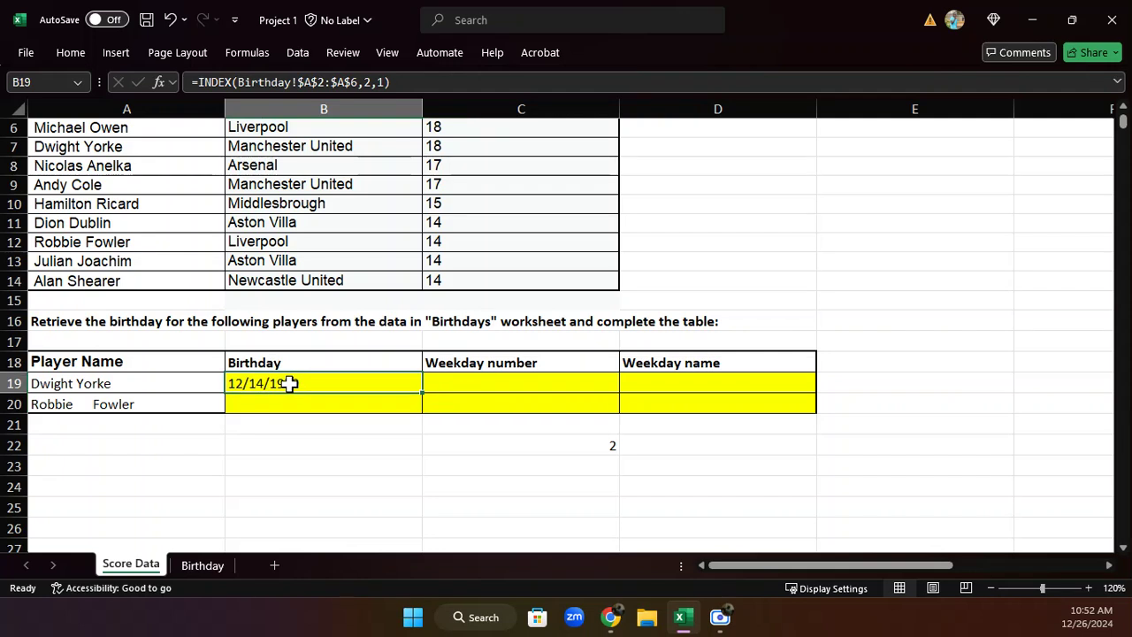
{"action": "left_click", "coordinate": [373, 82]}
{"action": "double_click", "coordinate": [373, 82]}
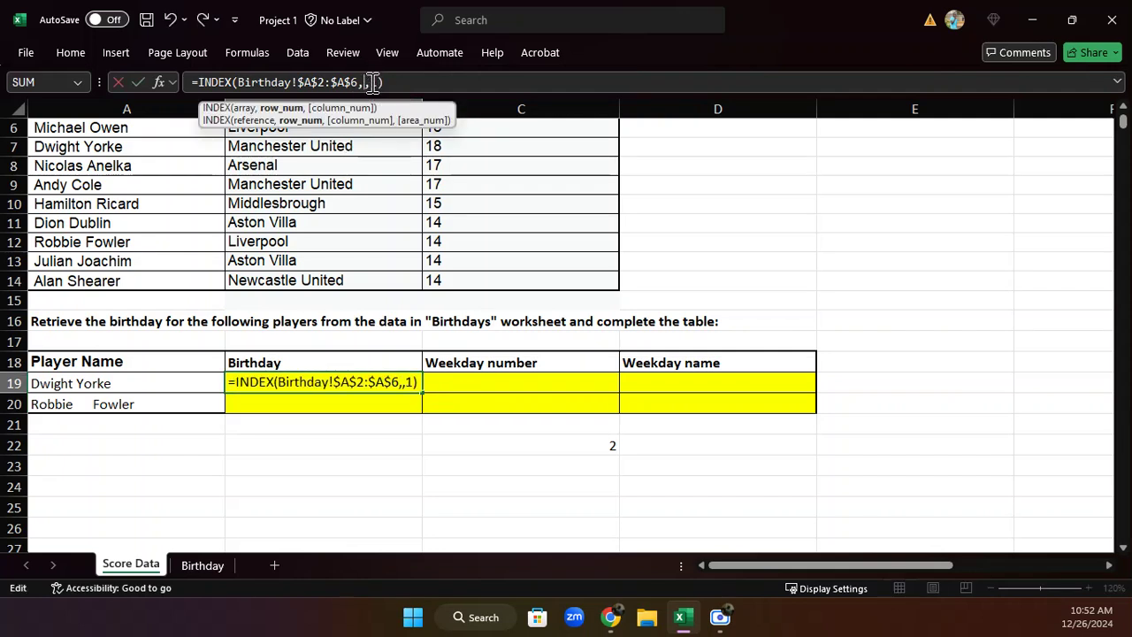
{"action": "type", "text": "MATCH"}
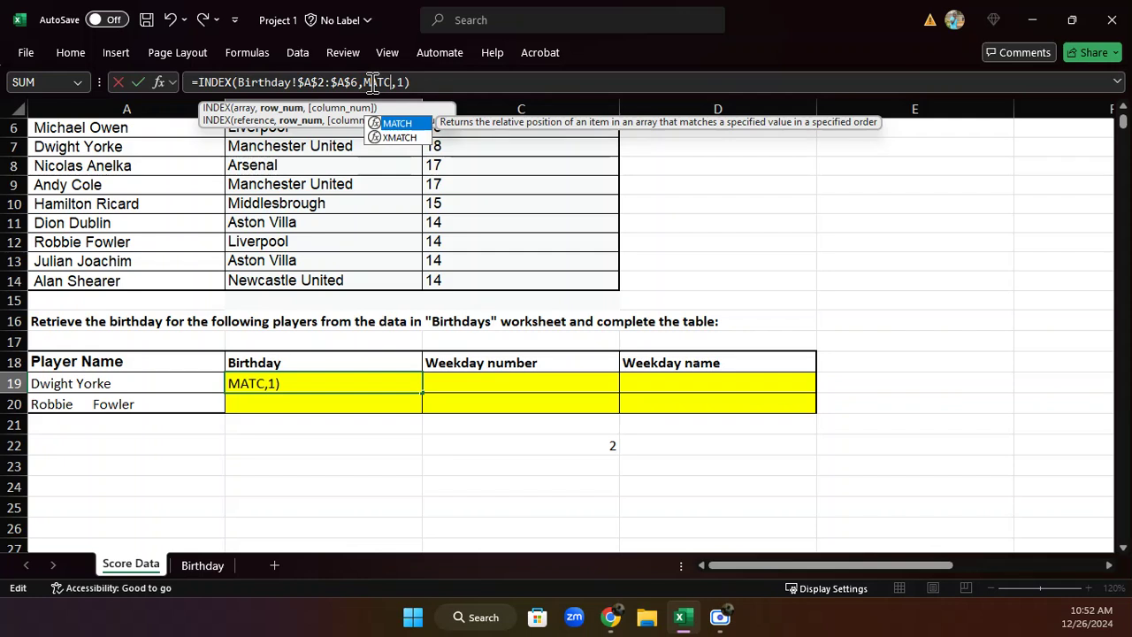
{"action": "type", "text": "("}
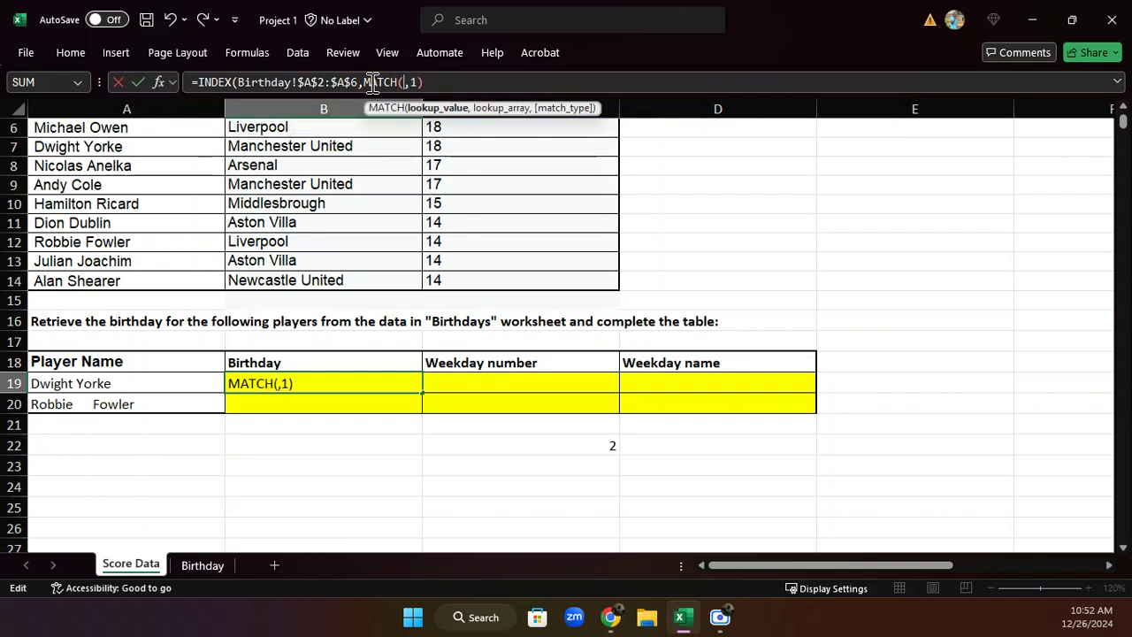
{"action": "left_click", "coordinate": [106, 383]}
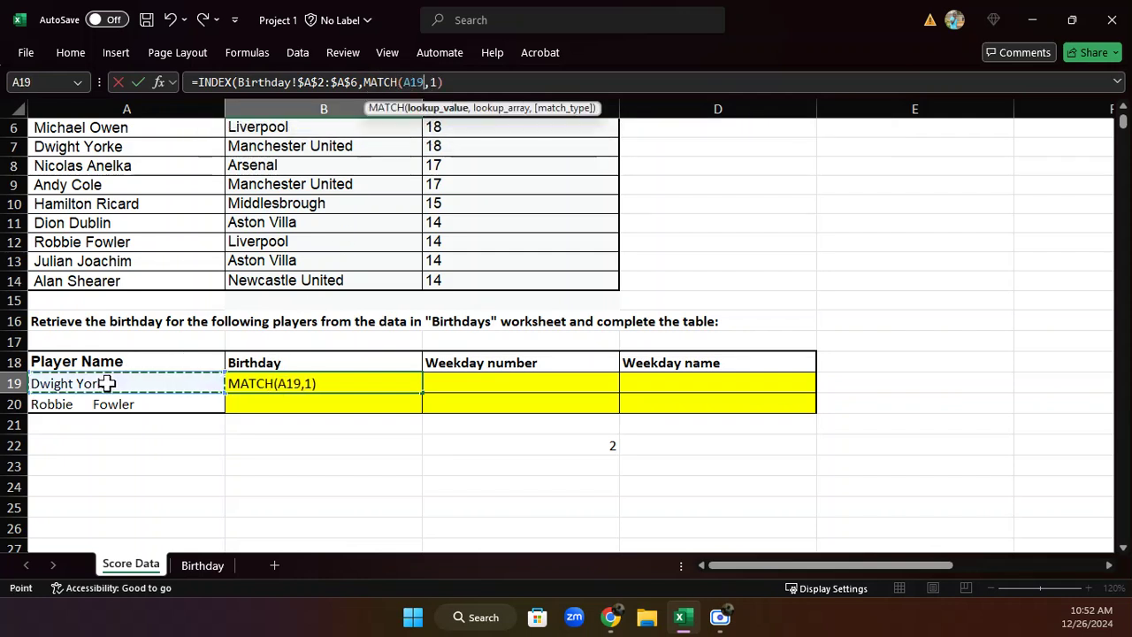
{"action": "type", "text": ","}
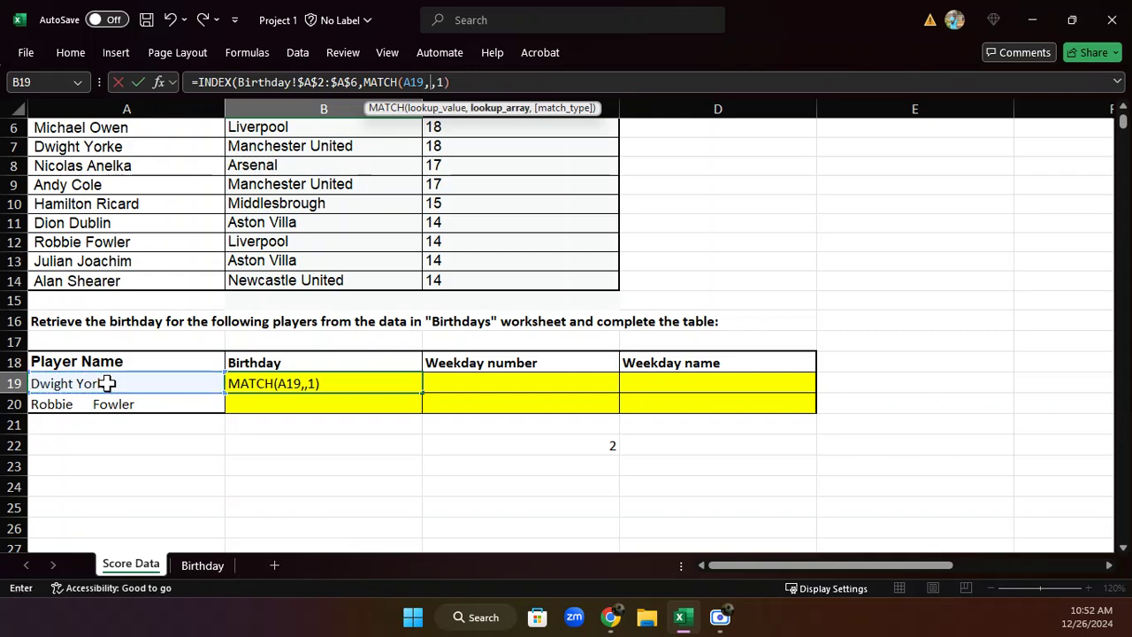
- Complete B19's nested MATCH with the absolute lookup array Birthday!$B$2:$B$6 and exact match type 0, keeping column number 1
{"action": "left_click", "coordinate": [202, 567]}
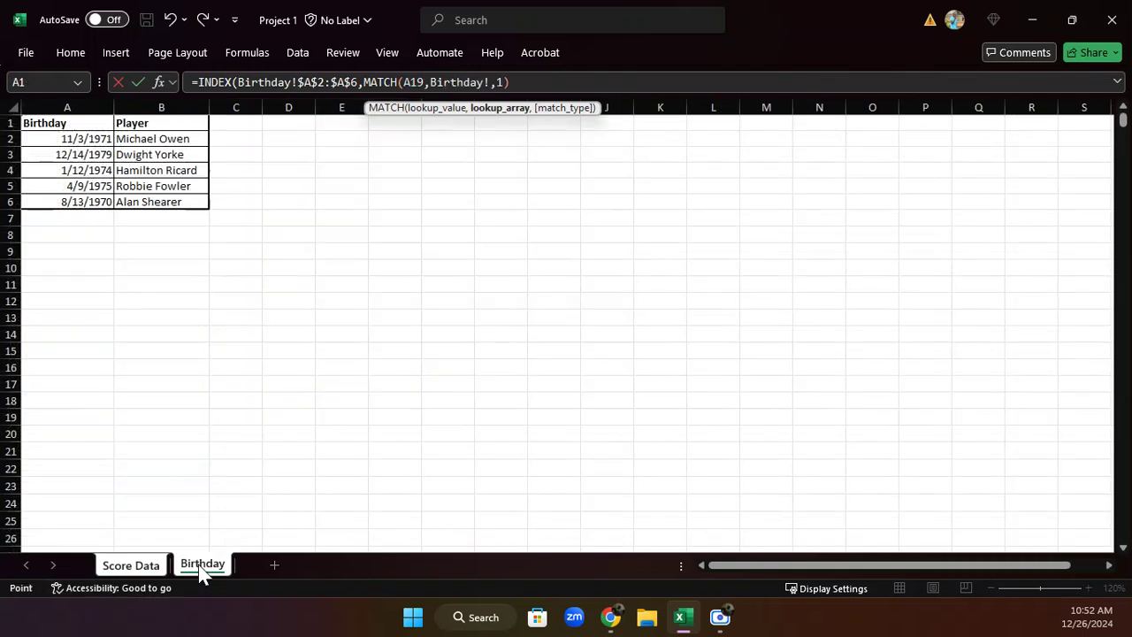
{"action": "left_click_drag", "start_coordinate": [200, 138], "coordinate": [191, 207]}
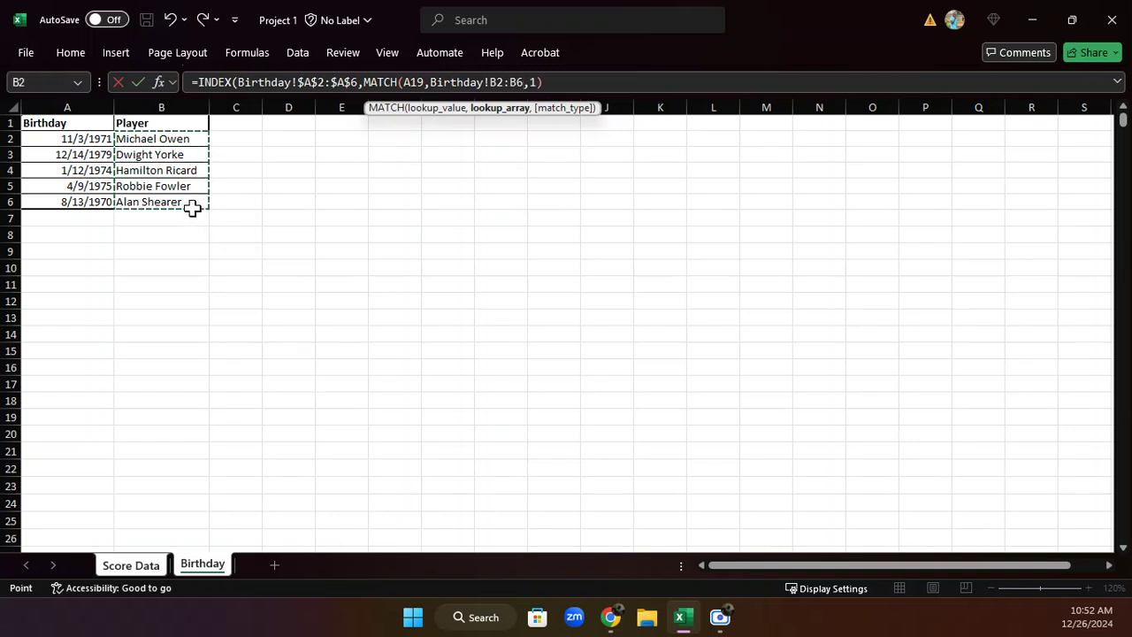
{"action": "key", "text": "F4"}
{"action": "type", "text": ",0"}
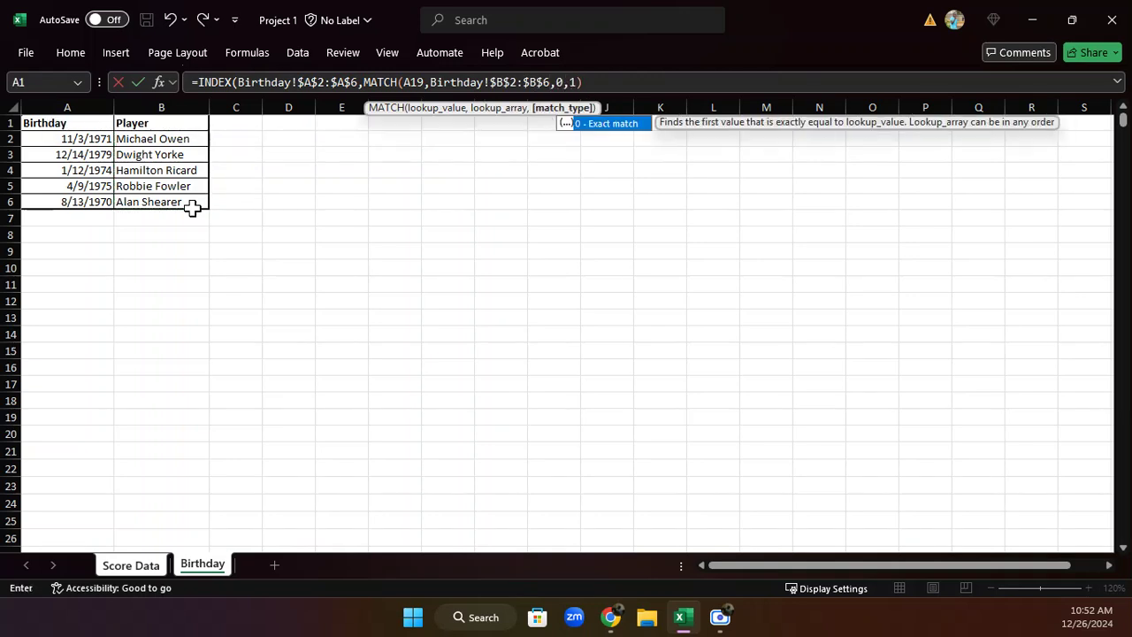
{"action": "type", "text": ")"}
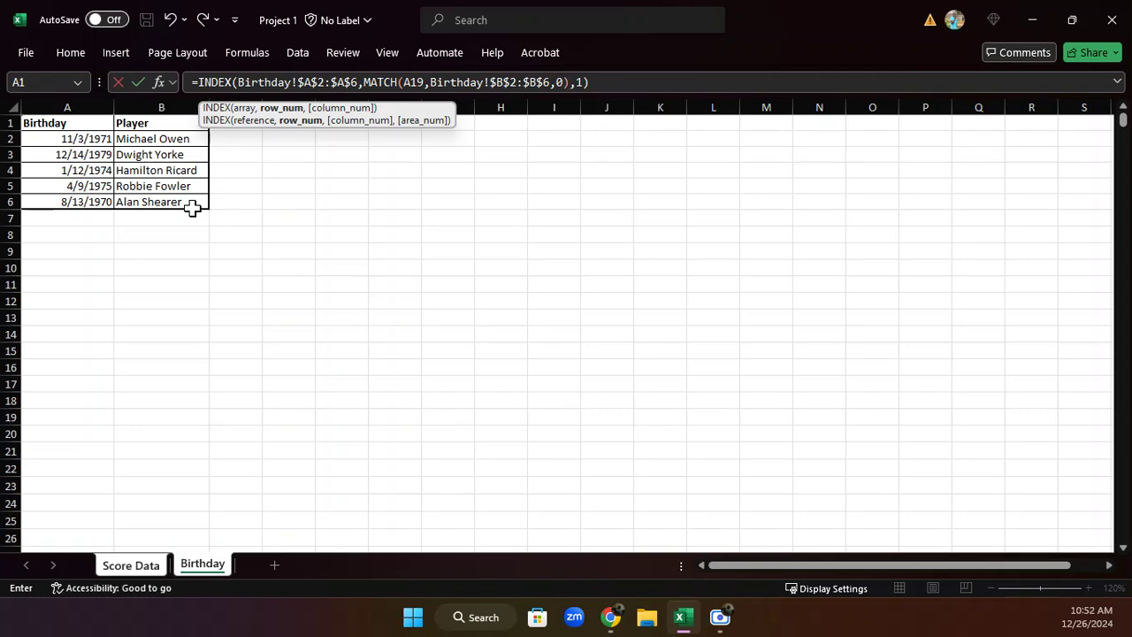
{"action": "key", "text": "Return"}
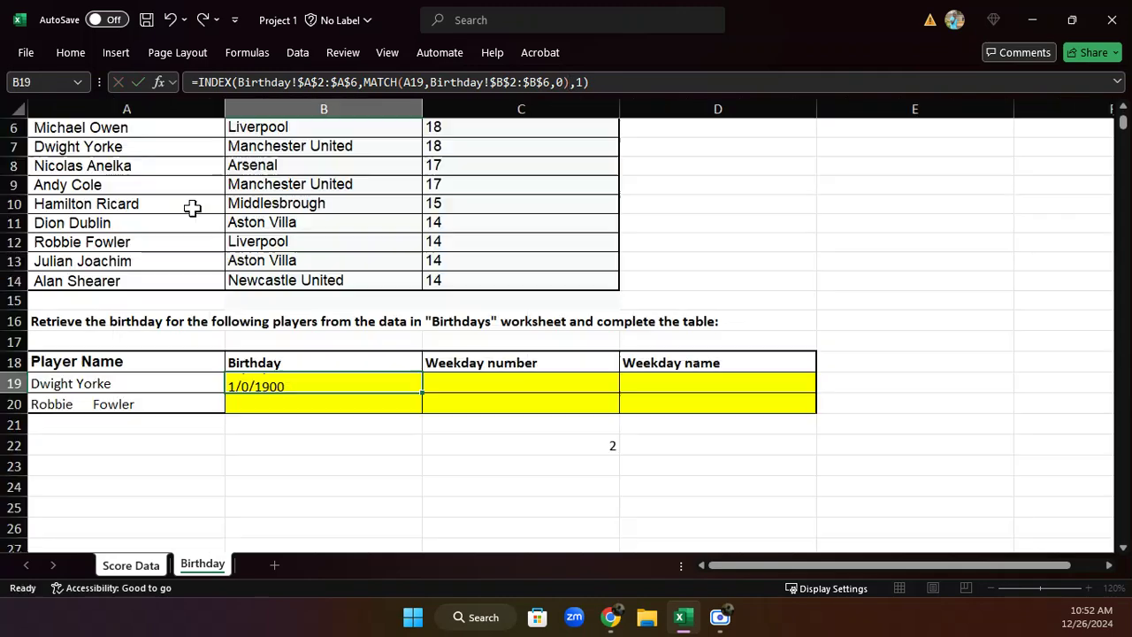
- Copy the combined INDEX and MATCH formula from B19 down to B20 and inspect the copied formula
{"action": "left_click", "coordinate": [267, 384]}
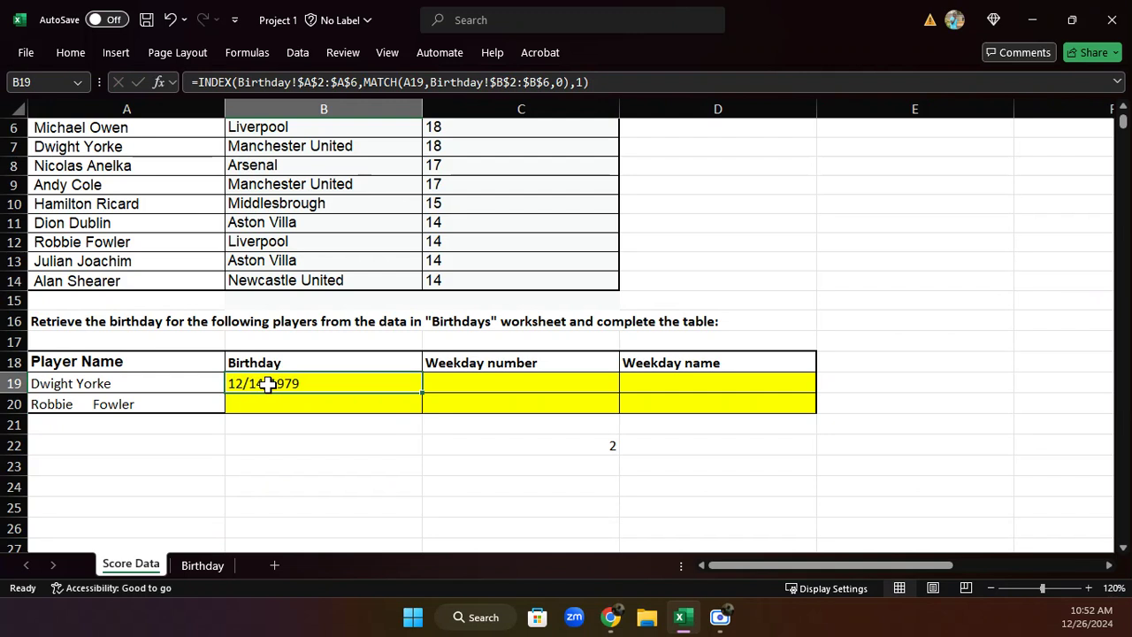
{"action": "left_click_drag", "start_coordinate": [422, 393], "coordinate": [423, 407]}
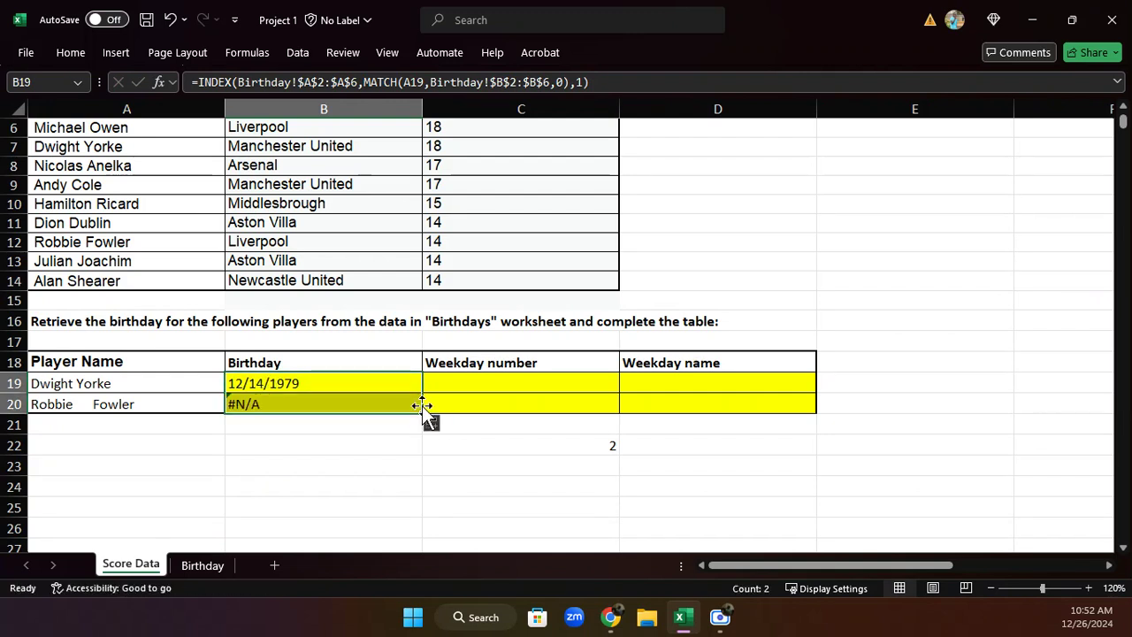
{"action": "left_click", "coordinate": [324, 406]}
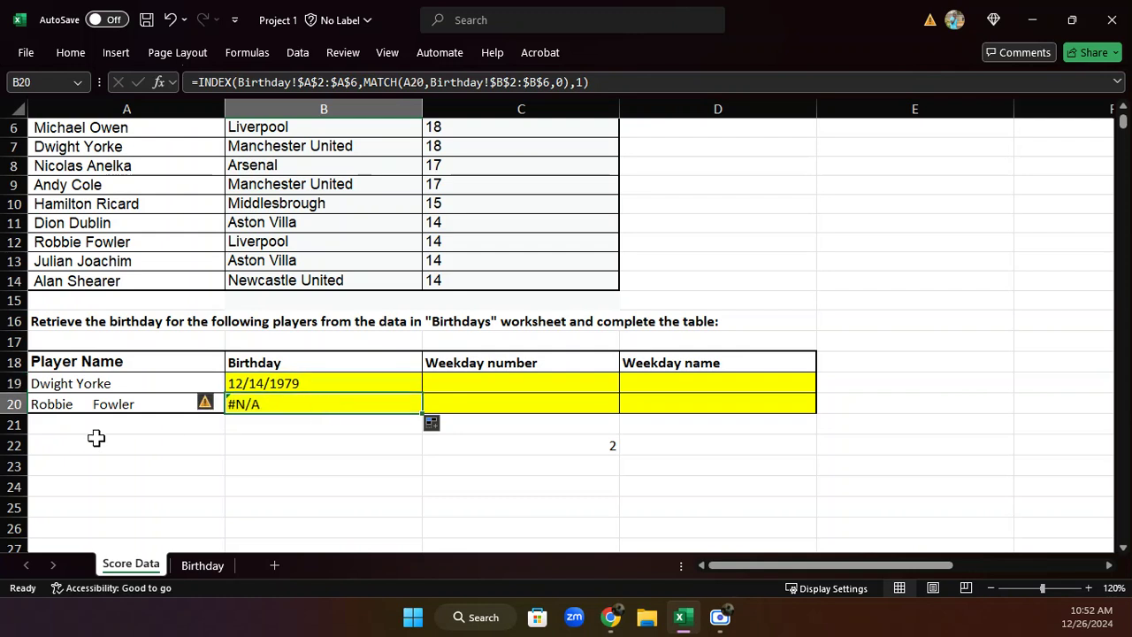
- Compare the spelling and spacing of the player name in A20 with the matching entry in the Birthday worksheet's Player column
{"action": "left_click", "coordinate": [74, 399]}
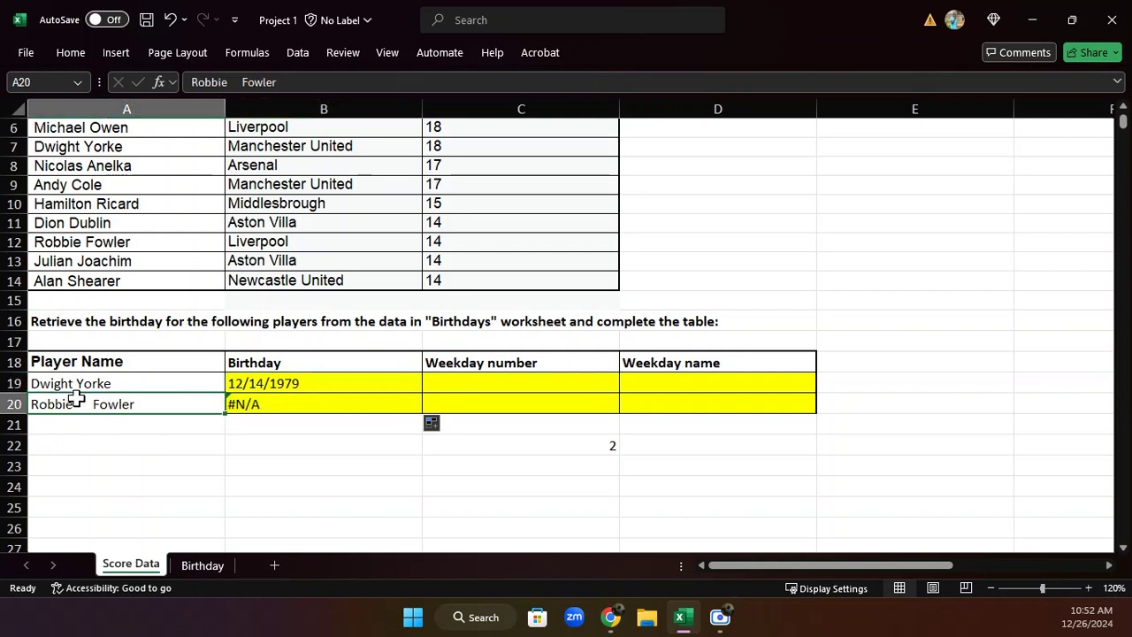
{"action": "left_click", "coordinate": [196, 565]}
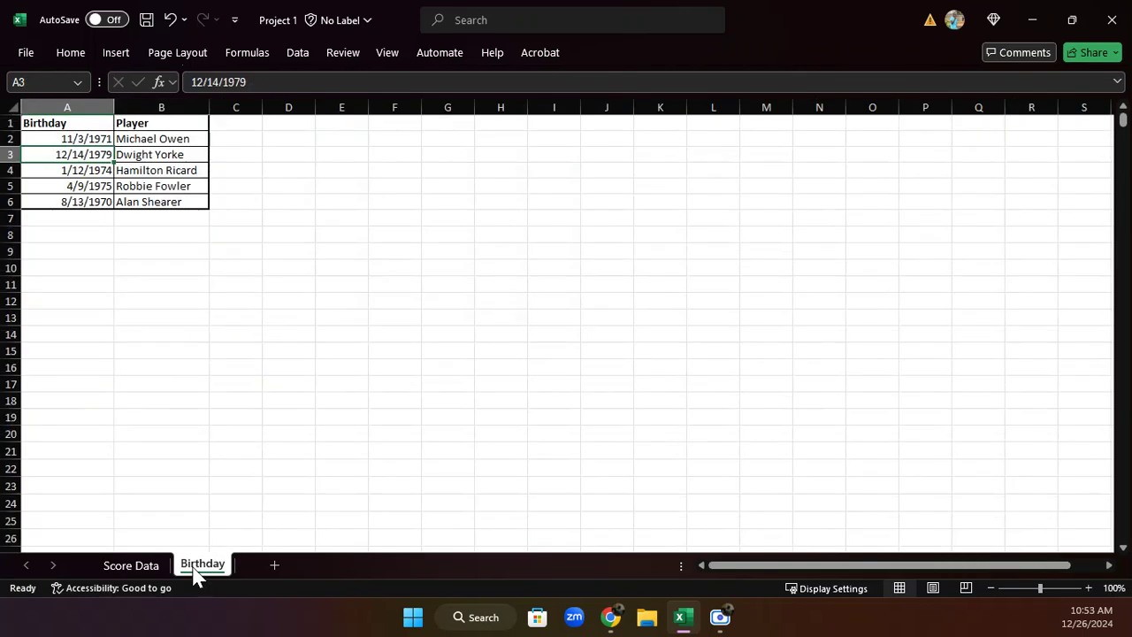
{"action": "left_click", "coordinate": [147, 156]}
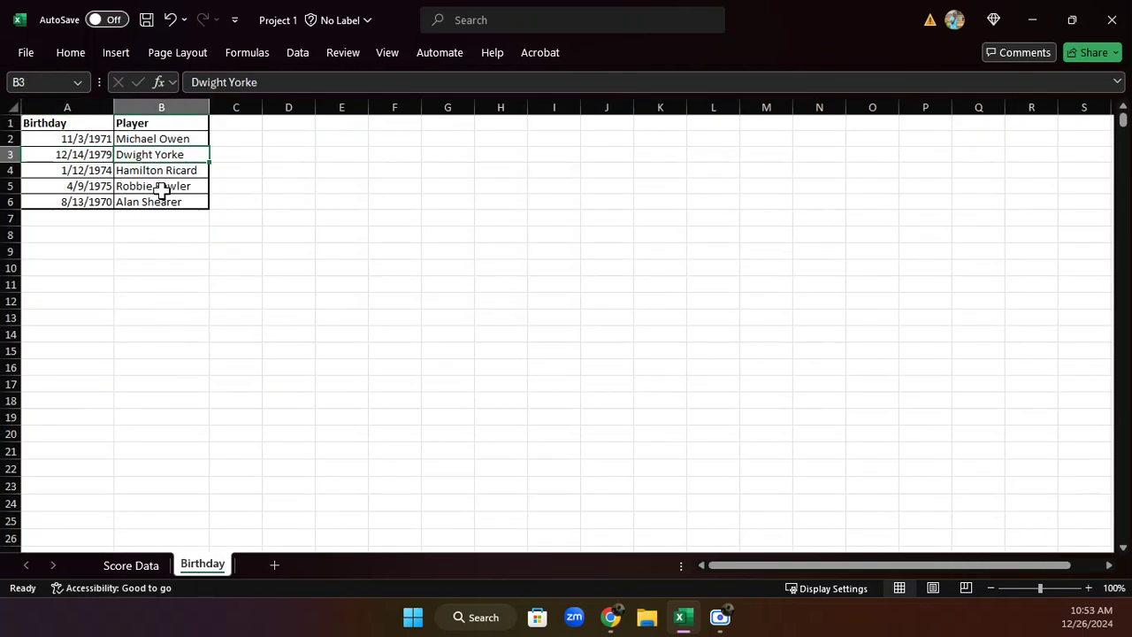
{"action": "left_click", "coordinate": [161, 186]}
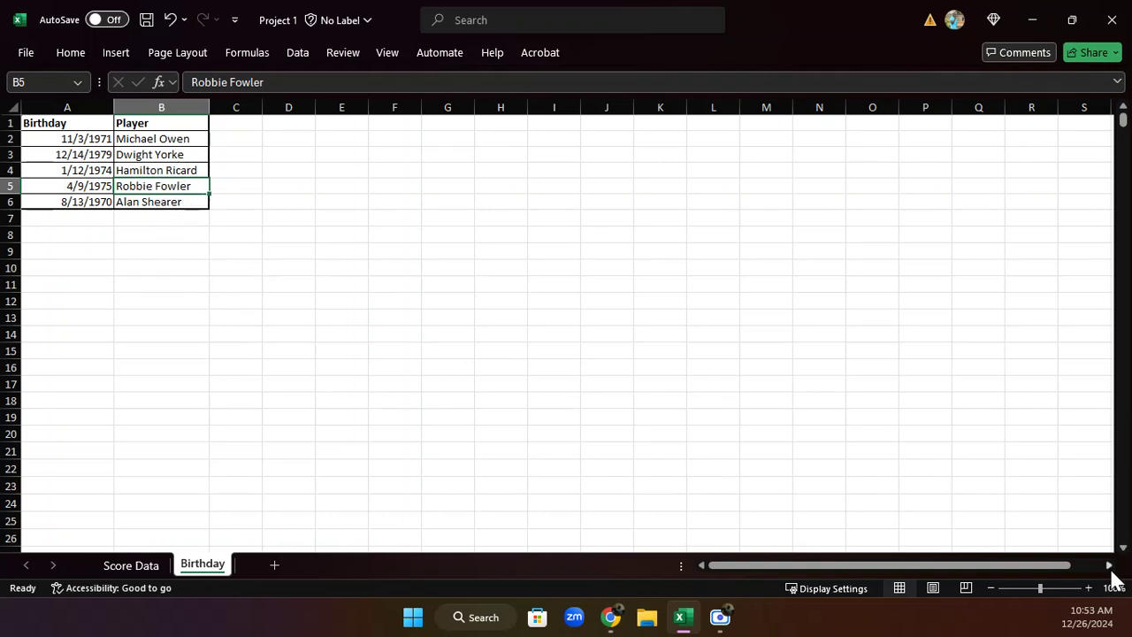
{"action": "left_click", "coordinate": [1088, 588]}
{"action": "left_click", "coordinate": [1089, 588]}
{"action": "left_click", "coordinate": [1089, 588]}
{"action": "left_click", "coordinate": [1089, 588]}
{"action": "left_click", "coordinate": [1089, 588]}
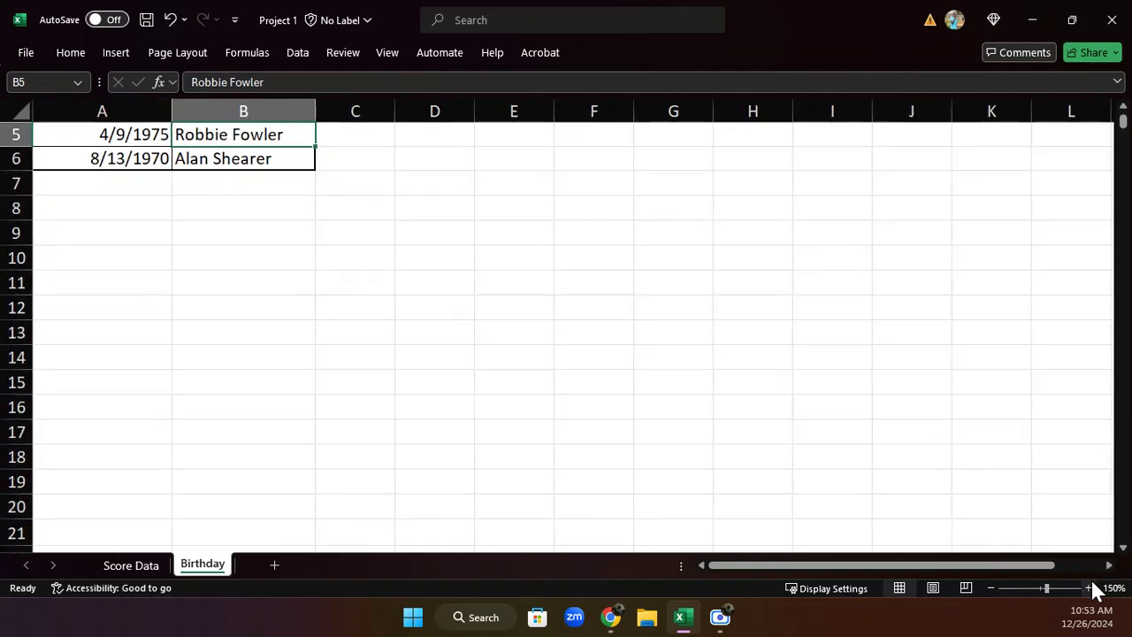
{"action": "left_click_drag", "start_coordinate": [1124, 118], "coordinate": [1118, 78]}
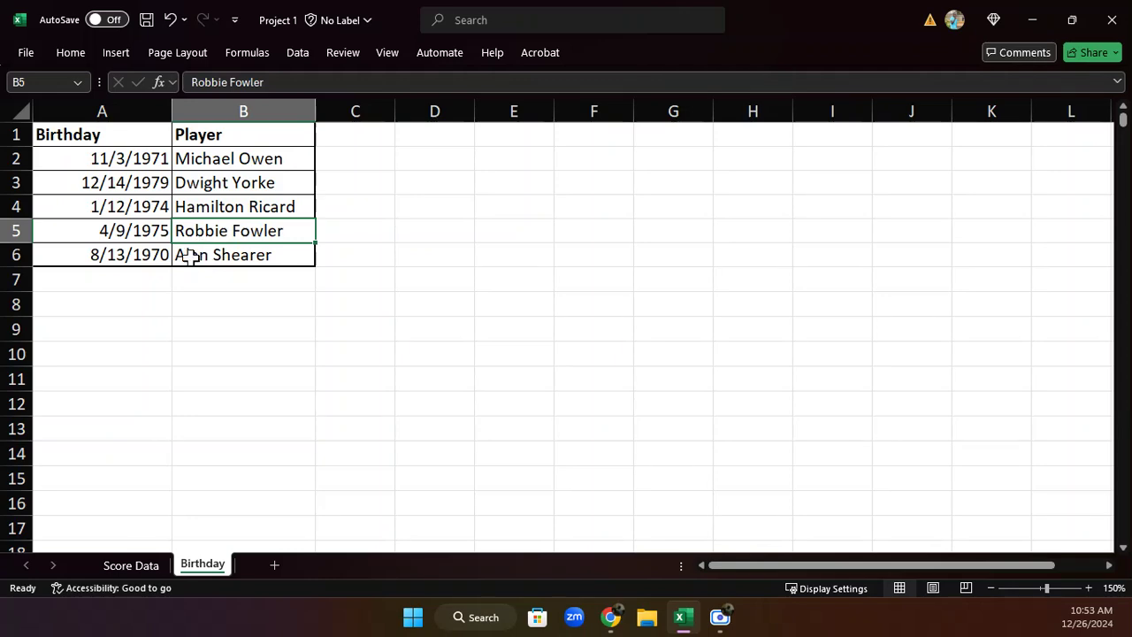
{"action": "left_click", "coordinate": [147, 566]}
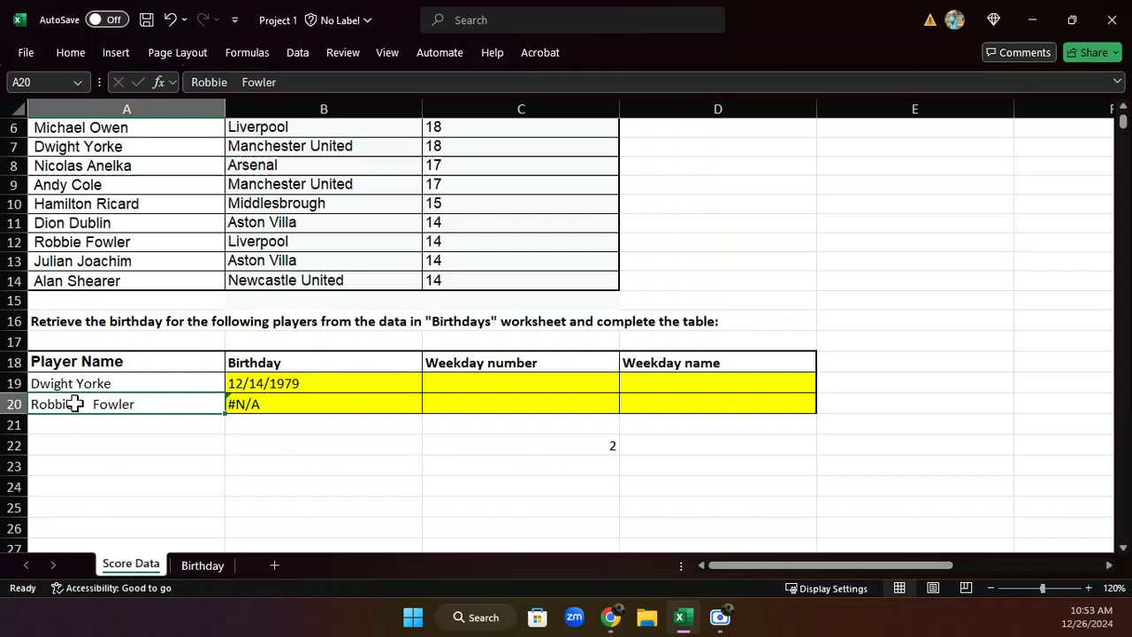
- Wrap the lookup value A19 in a TRIM function inside B19's MATCH and copy the updated formula down to B20
{"action": "left_click", "coordinate": [297, 386]}
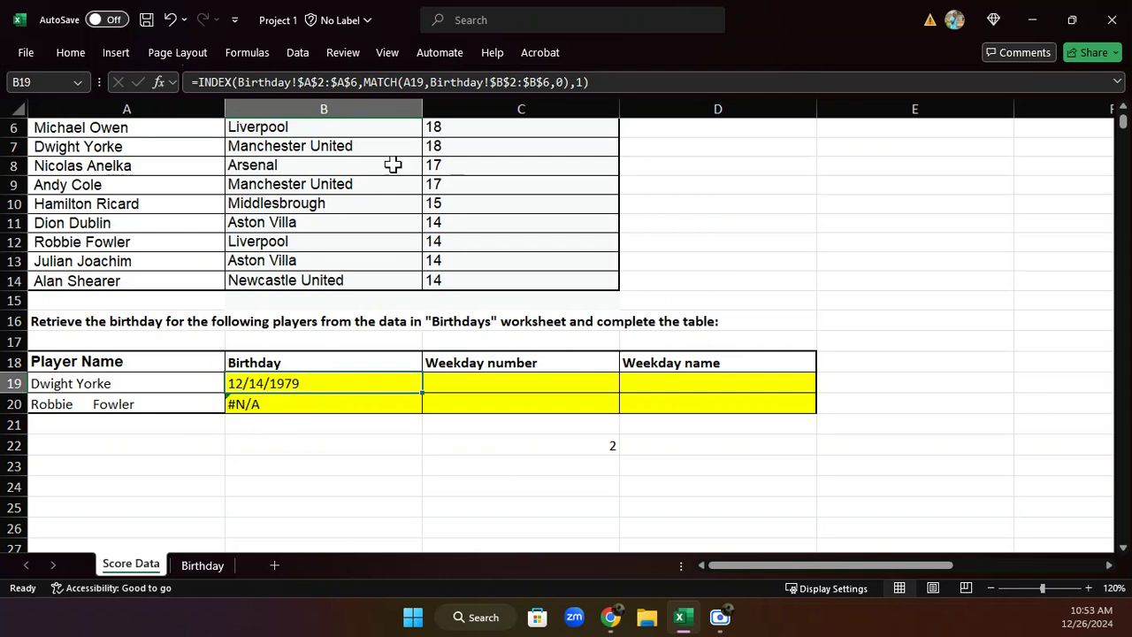
{"action": "left_click", "coordinate": [408, 82]}
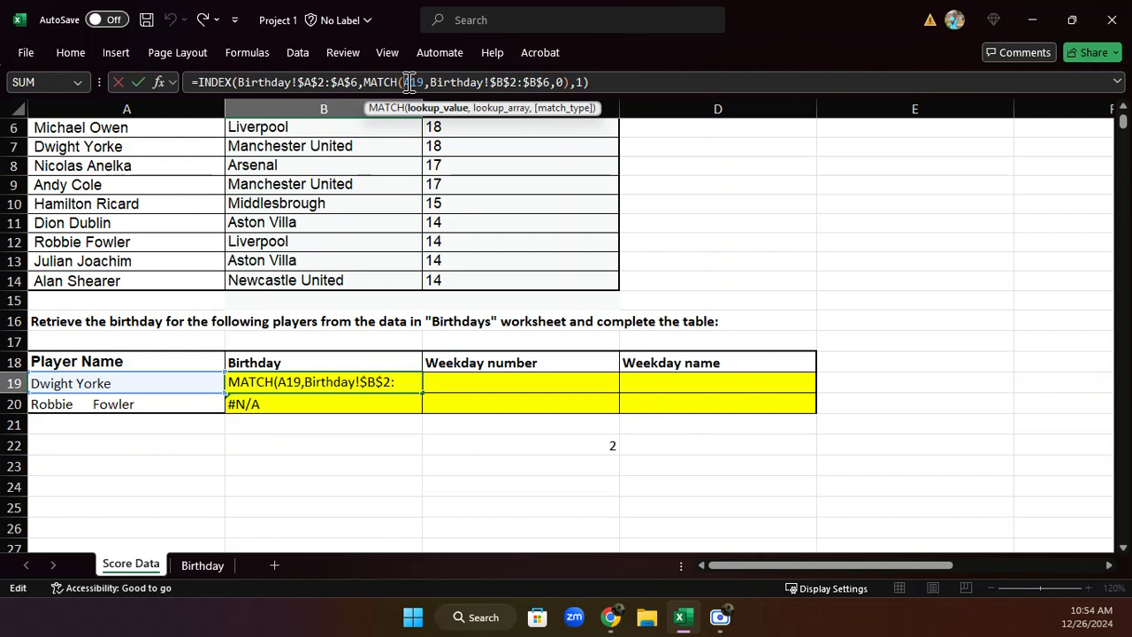
{"action": "type", "text": "TRIM"}
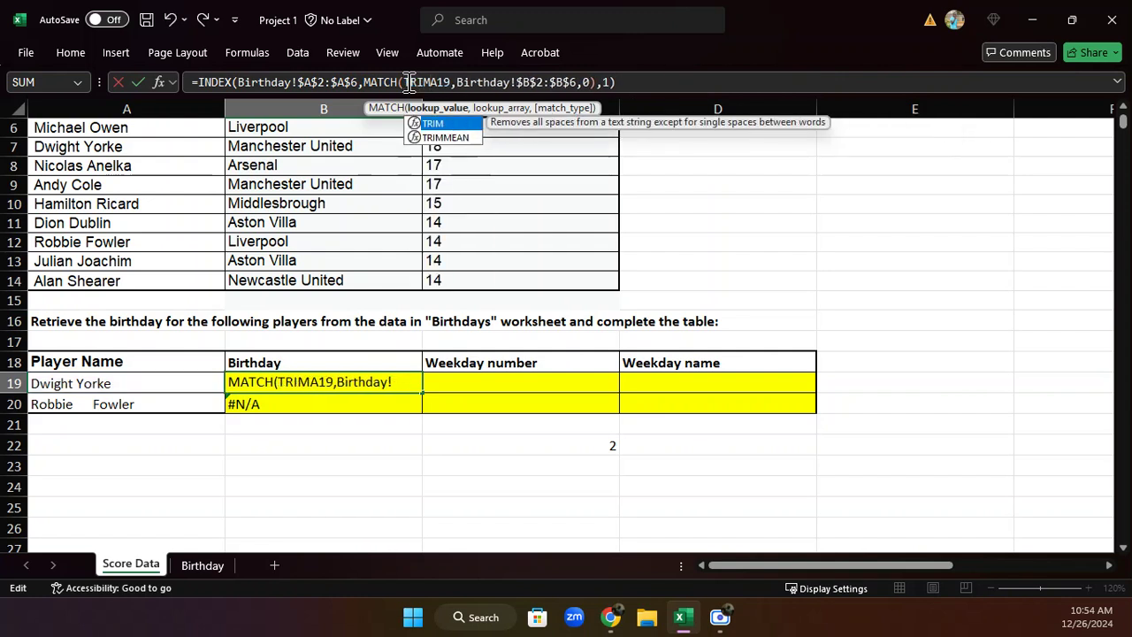
{"action": "type", "text": "(A19"}
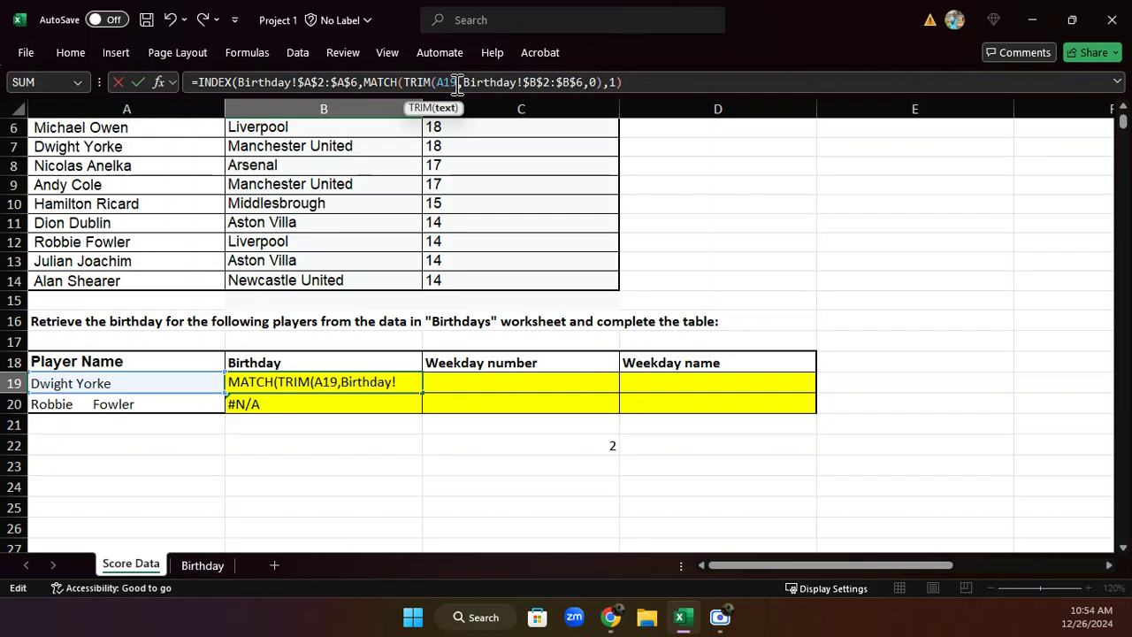
{"action": "type", "text": ")"}
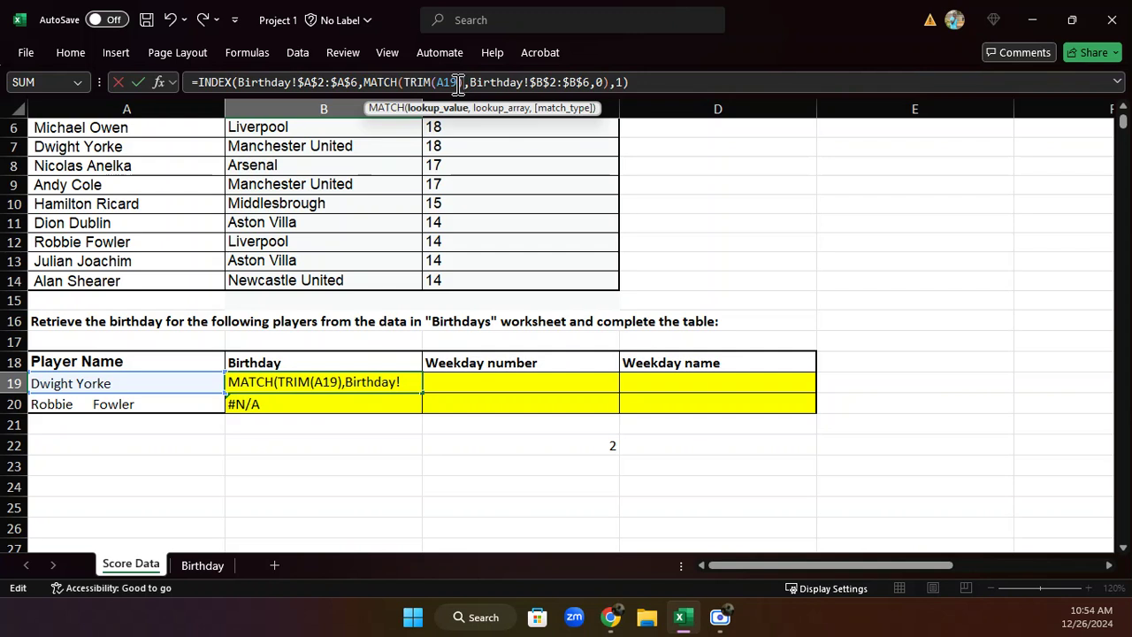
{"action": "key", "text": "Return"}
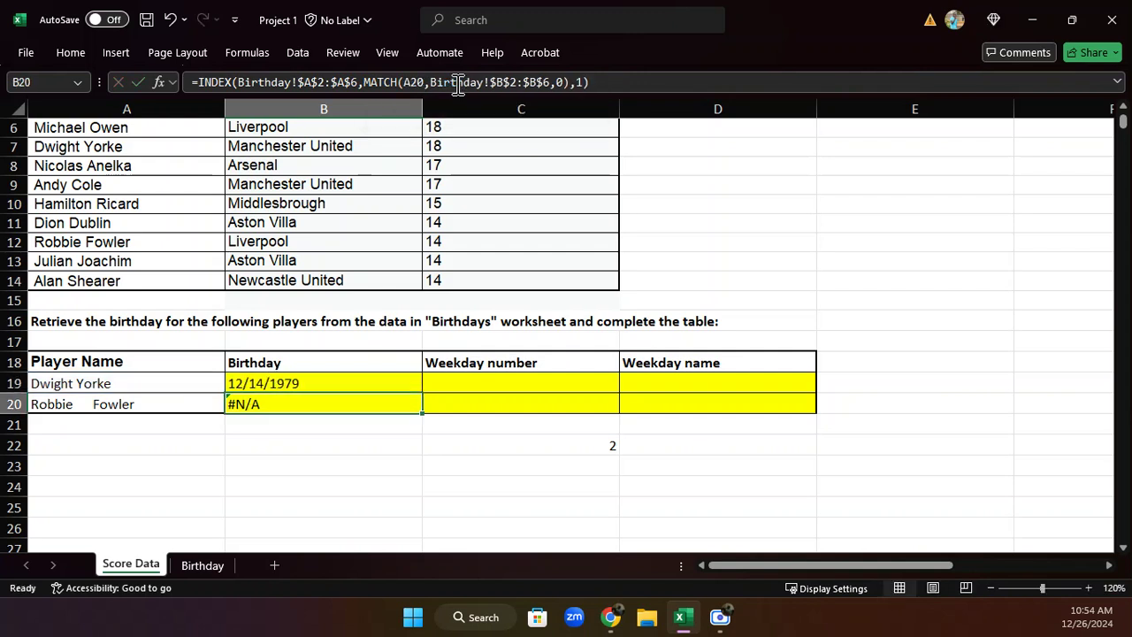
{"action": "left_click", "coordinate": [288, 384]}
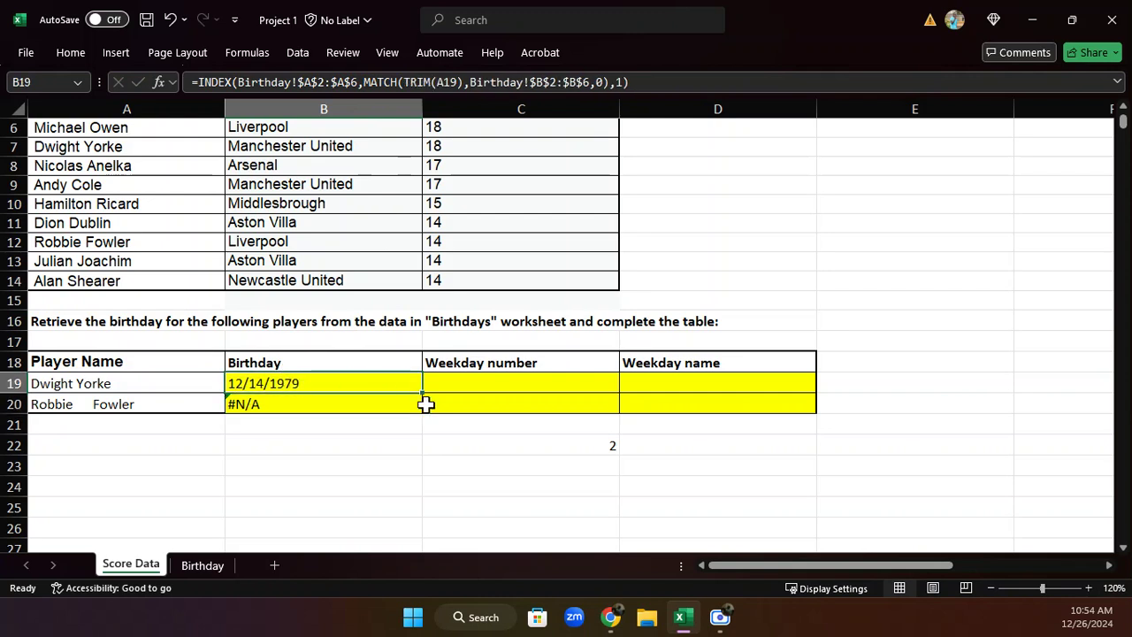
{"action": "left_click_drag", "start_coordinate": [422, 394], "coordinate": [425, 409]}
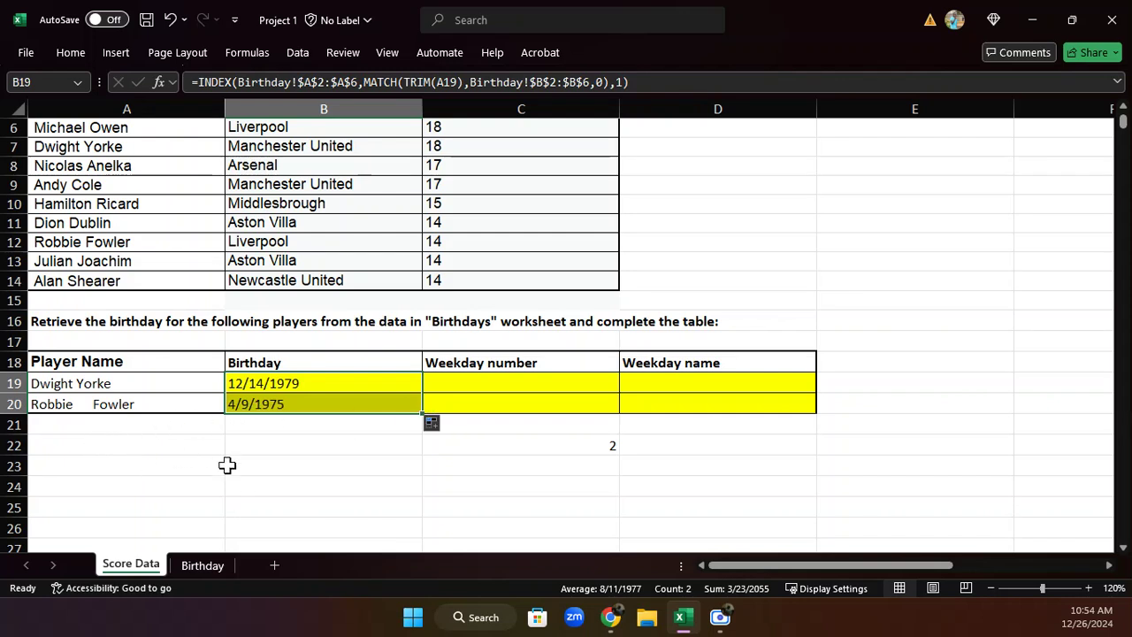
- Enter the test formula =TRIM(A20) in the empty cell B23
{"action": "left_click", "coordinate": [256, 468]}
{"action": "type", "text": "="}
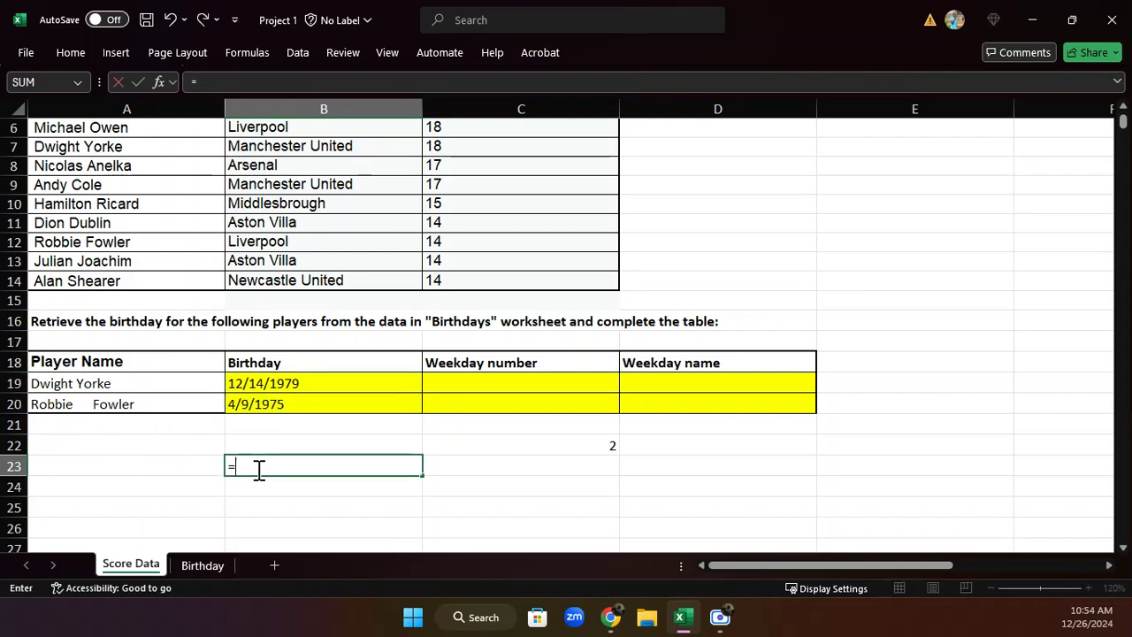
{"action": "type", "text": "TRIM"}
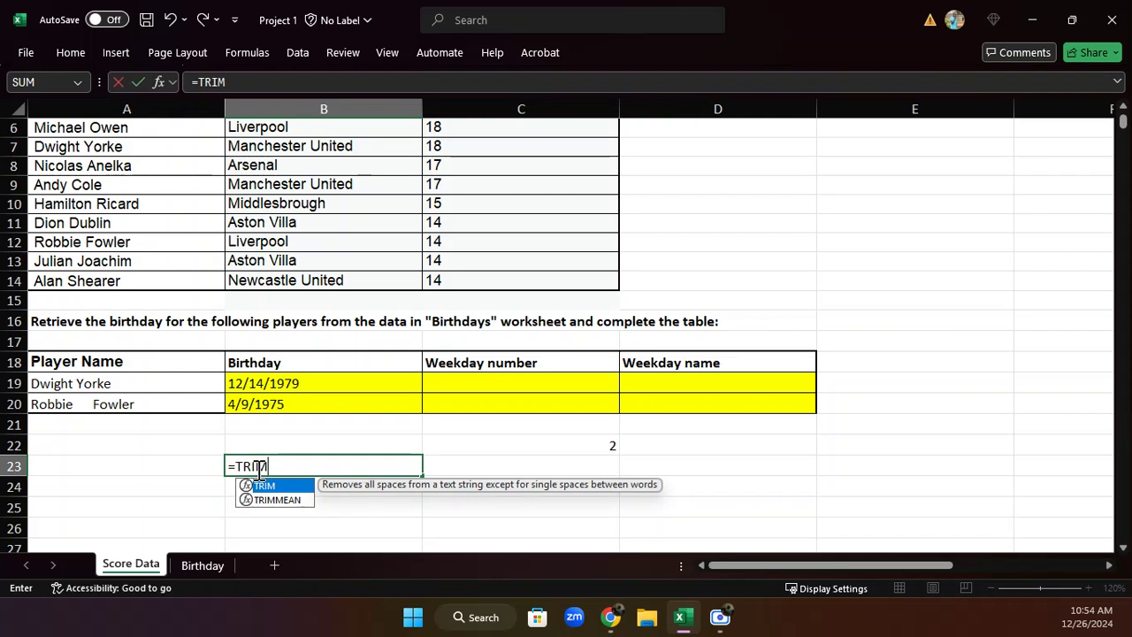
{"action": "type", "text": "("}
{"action": "left_click", "coordinate": [124, 407]}
{"action": "type", "text": ")"}
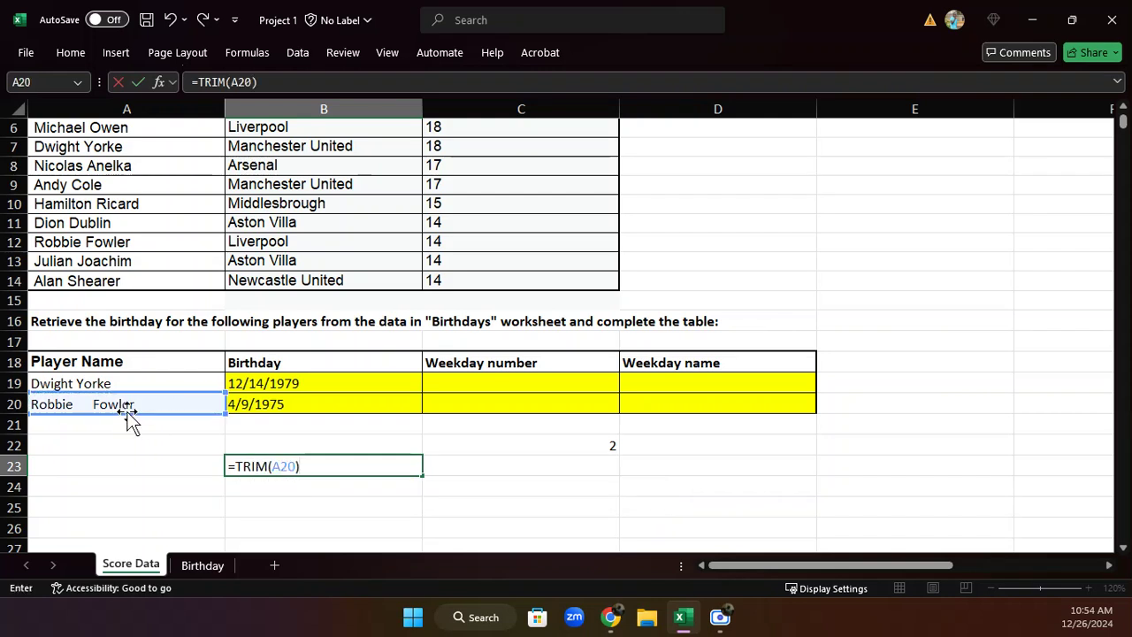
{"action": "key", "text": "Return"}
- Move the TRIM test formula from B23 to A21 below the player names and compare its output with the Birthday worksheet
{"action": "left_click", "coordinate": [274, 465]}
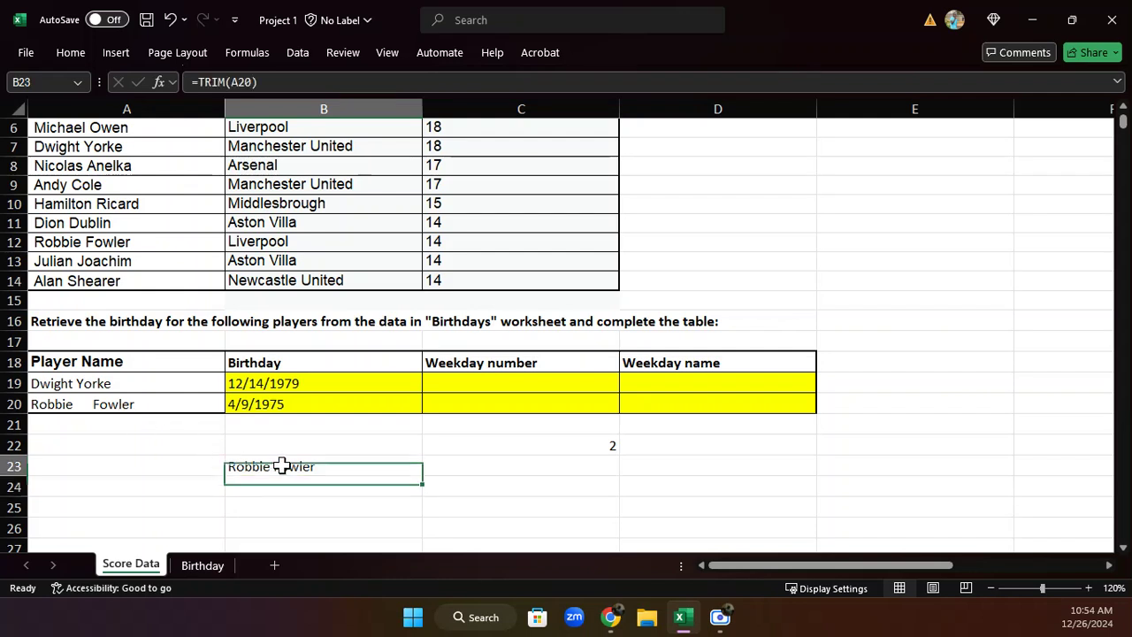
{"action": "left_click_drag", "start_coordinate": [266, 458], "coordinate": [148, 434]}
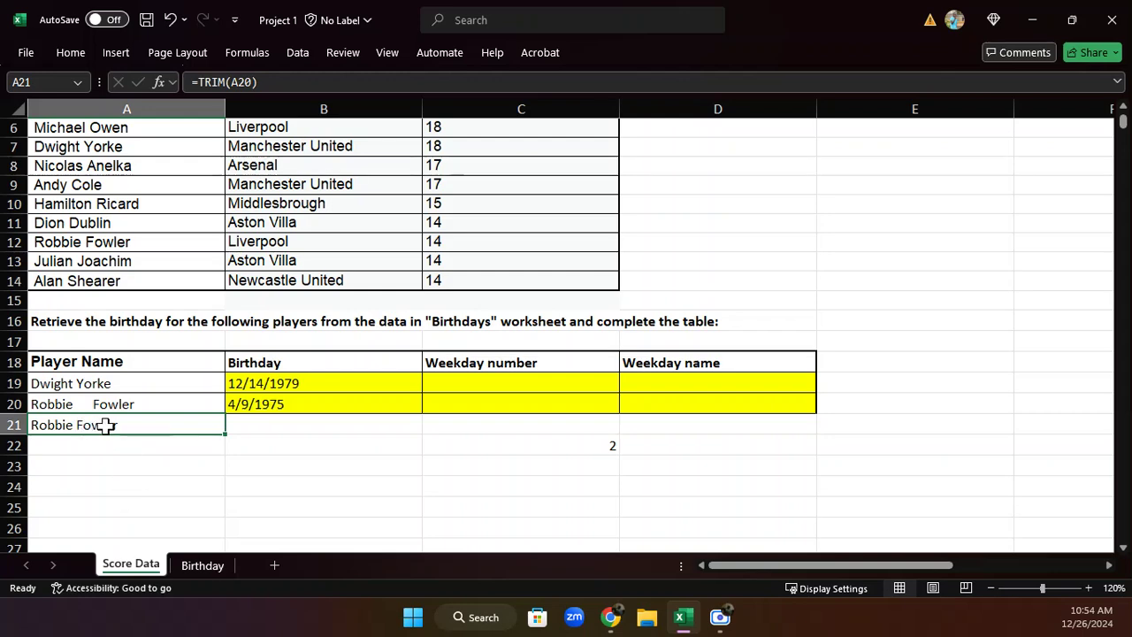
{"action": "left_click", "coordinate": [202, 565]}
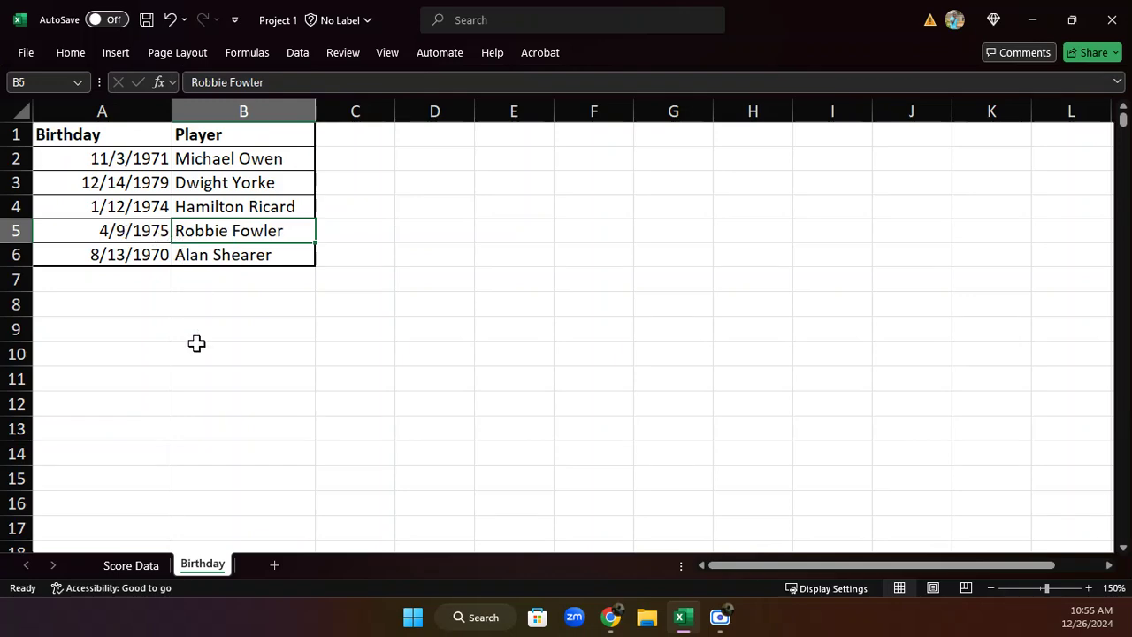
- Delete the TRIM test formula from A21 in the Score Data worksheet
{"action": "left_click", "coordinate": [141, 565]}
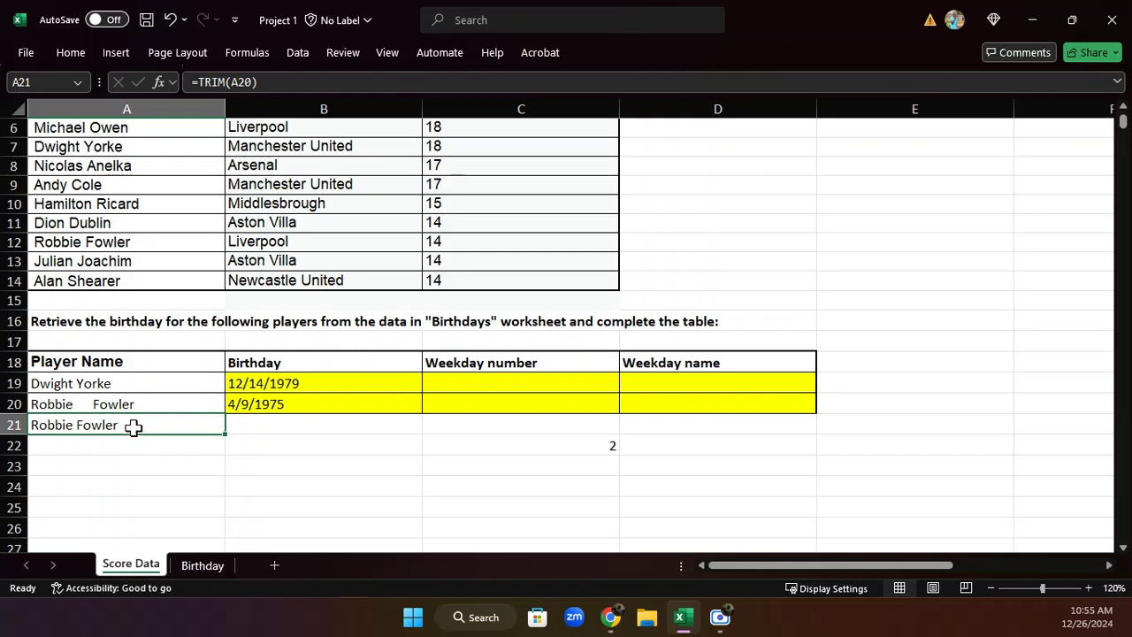
{"action": "key", "text": "Delete"}
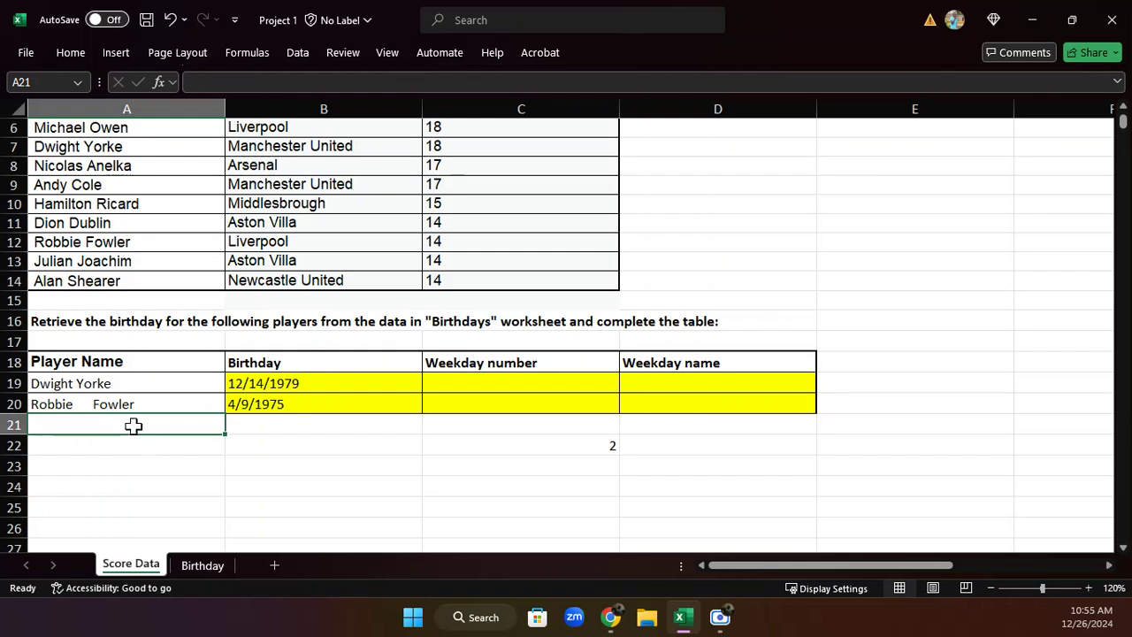
{"action": "left_click", "coordinate": [274, 473]}
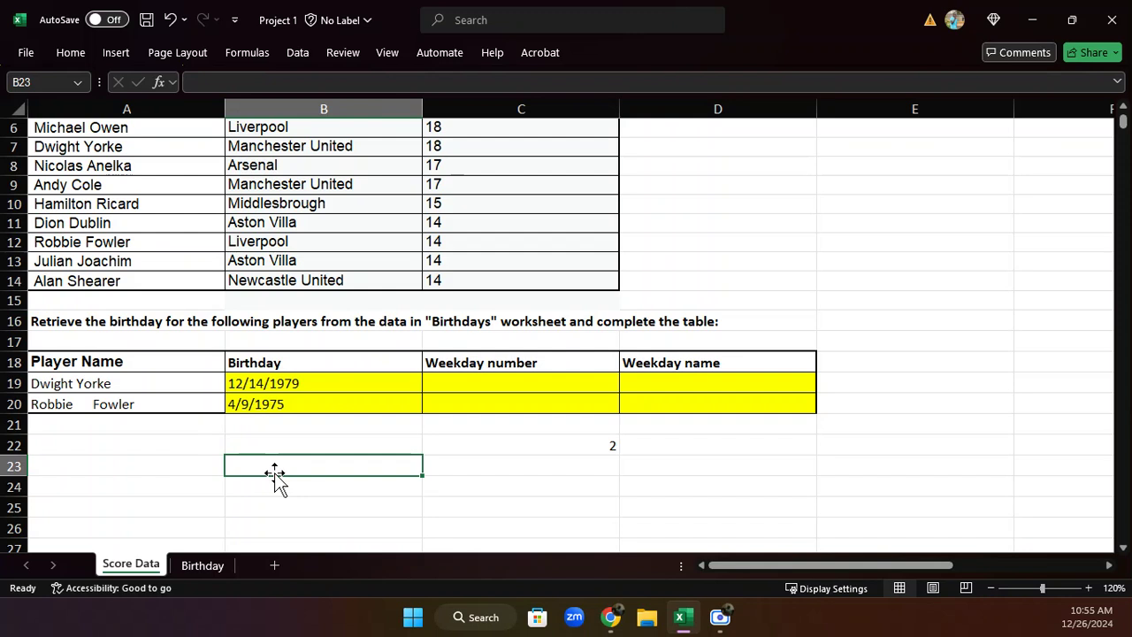
{"action": "left_click", "coordinate": [274, 381]}
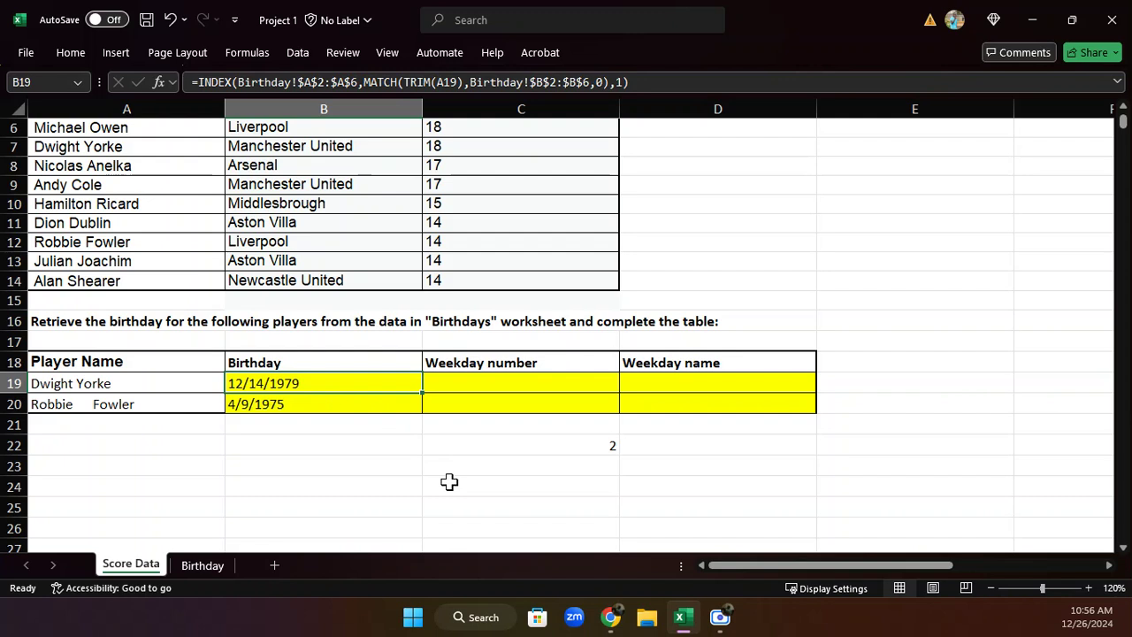
- Begin a TEXT formula in C19 with the birthday in B19 as its value
{"action": "left_click", "coordinate": [462, 383]}
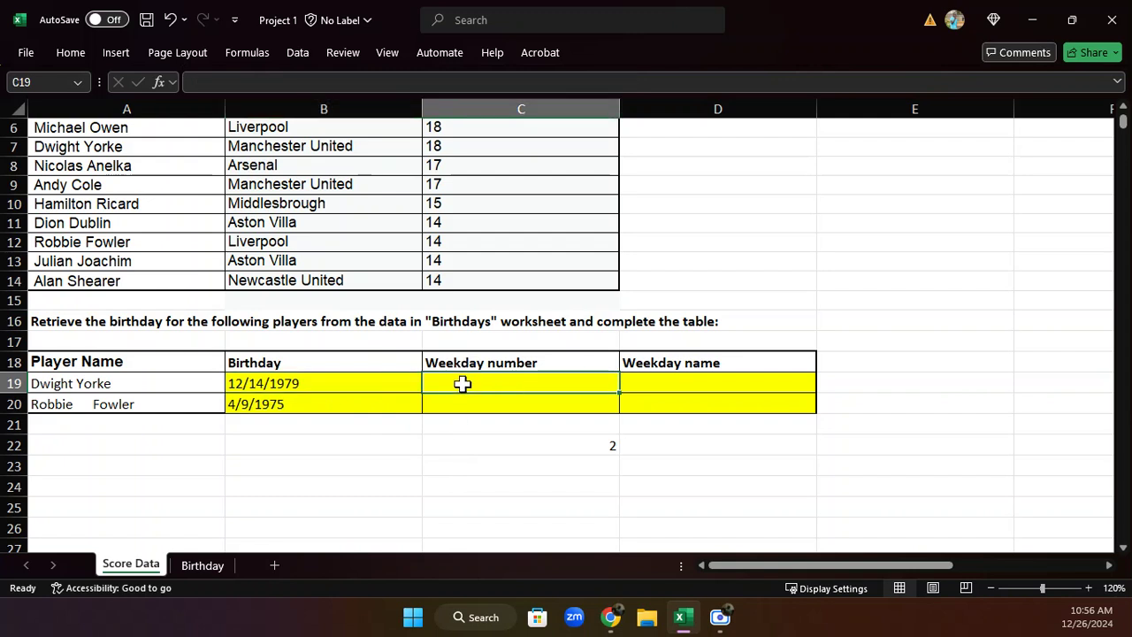
{"action": "type", "text": "=TE"}
{"action": "type", "text": "XT"}
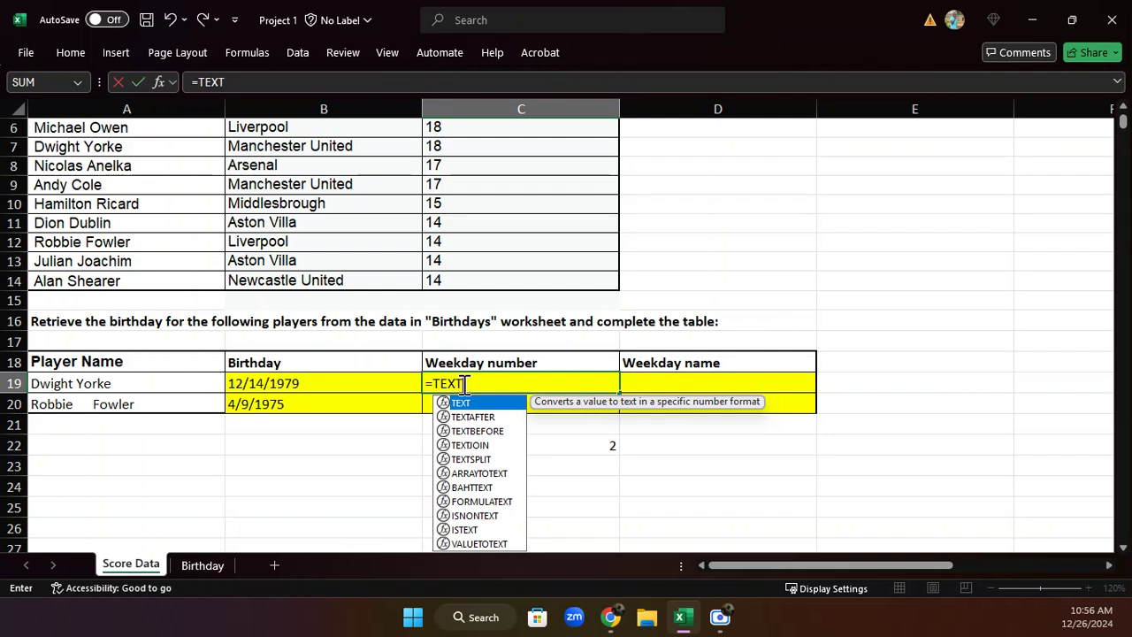
{"action": "type", "text": "("}
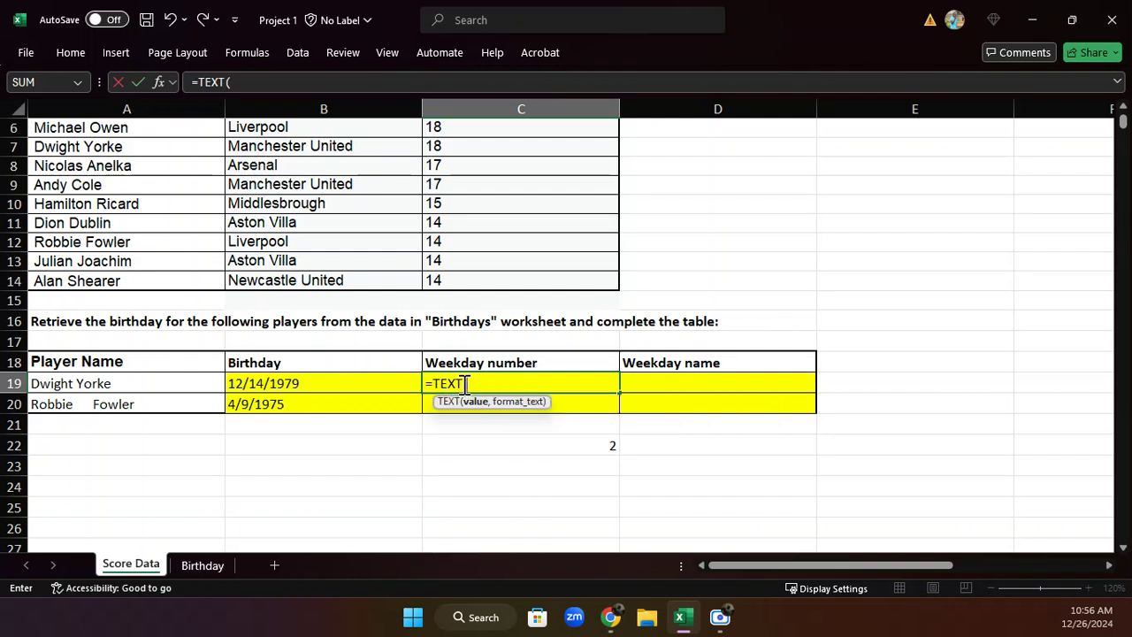
{"action": "left_click", "coordinate": [386, 383]}
{"action": "type", "text": ","}
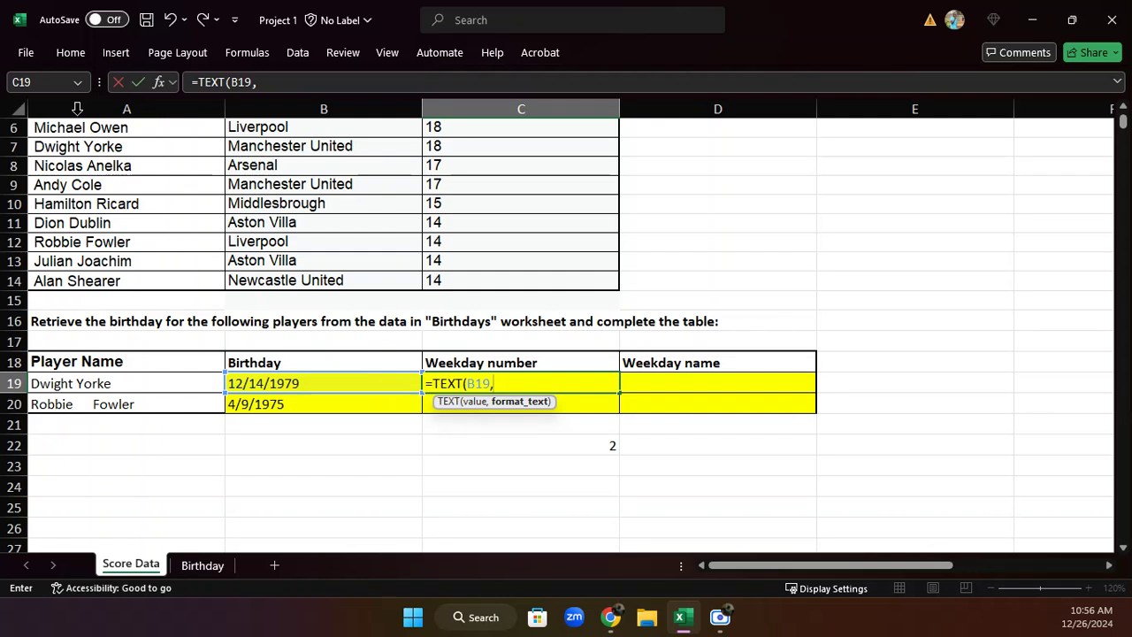
- Complete C19's TEXT function with the format text "dddd" to return the weekday name
{"action": "left_click", "coordinate": [158, 81]}
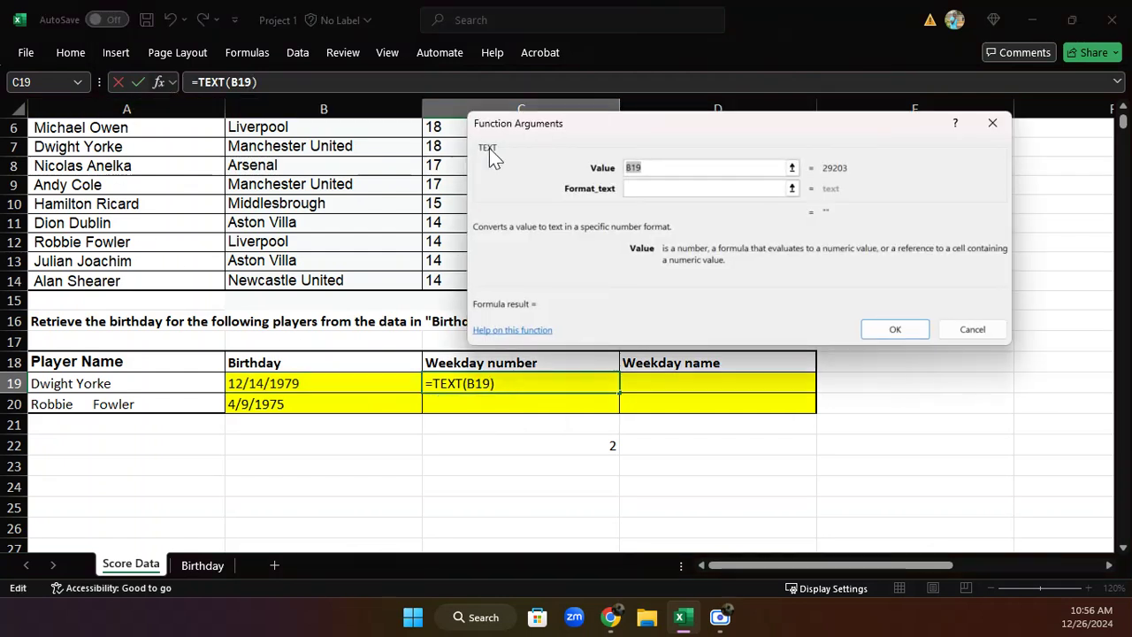
{"action": "left_click", "coordinate": [652, 188]}
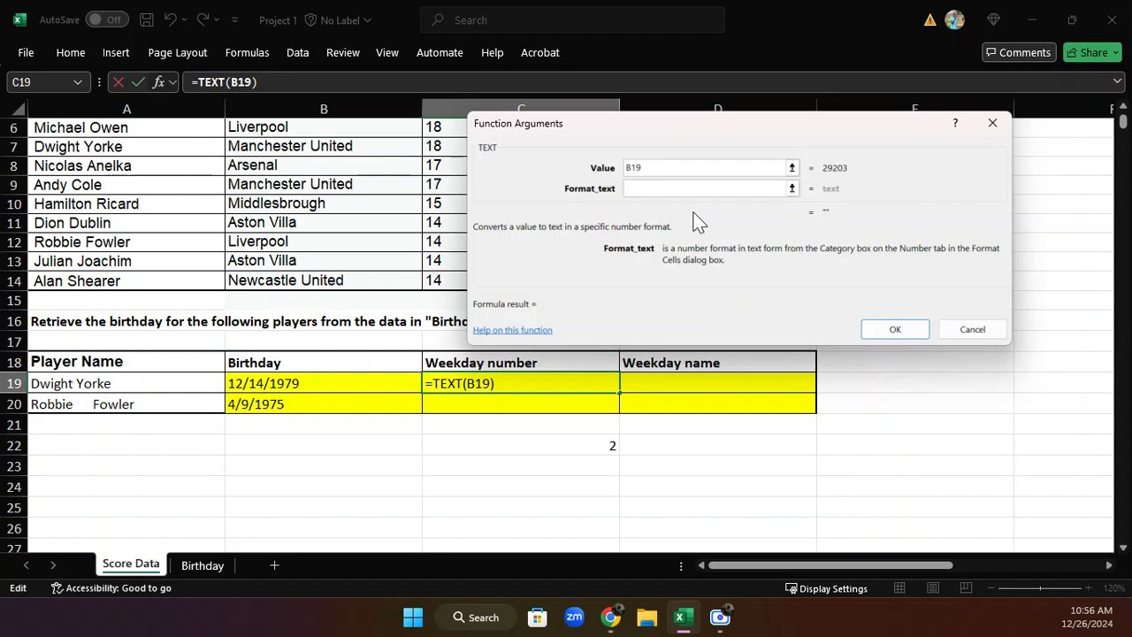
{"action": "type", "text": "DDD"}
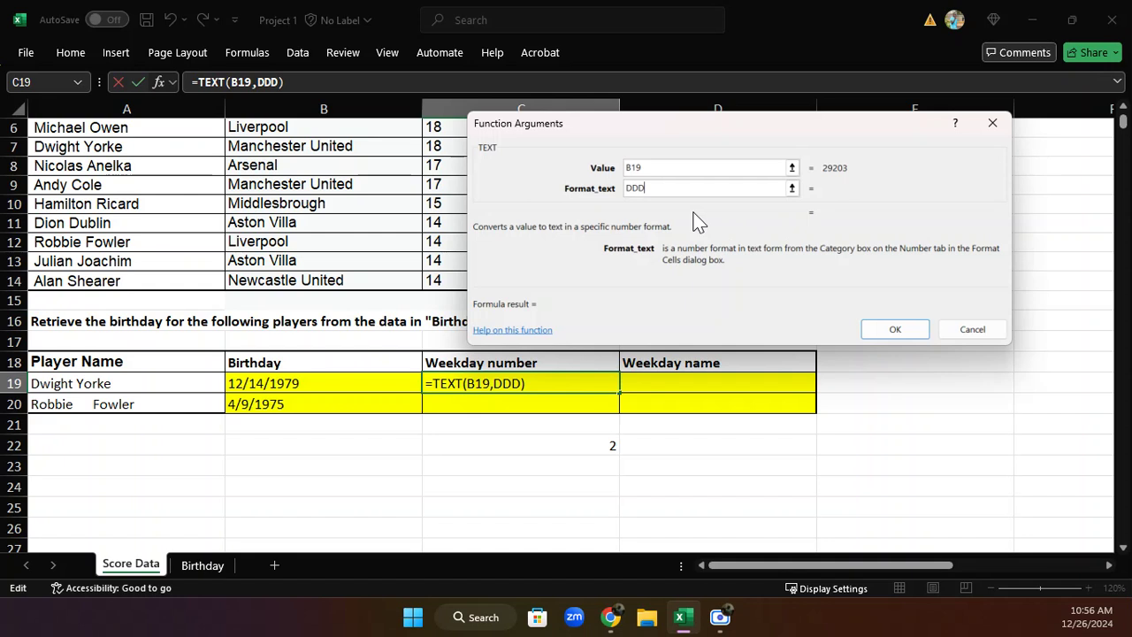
{"action": "key", "text": "BackSpace"}
{"action": "key", "text": "BackSpace"}
{"action": "key", "text": "BackSpace"}
{"action": "type", "text": "dddd"}
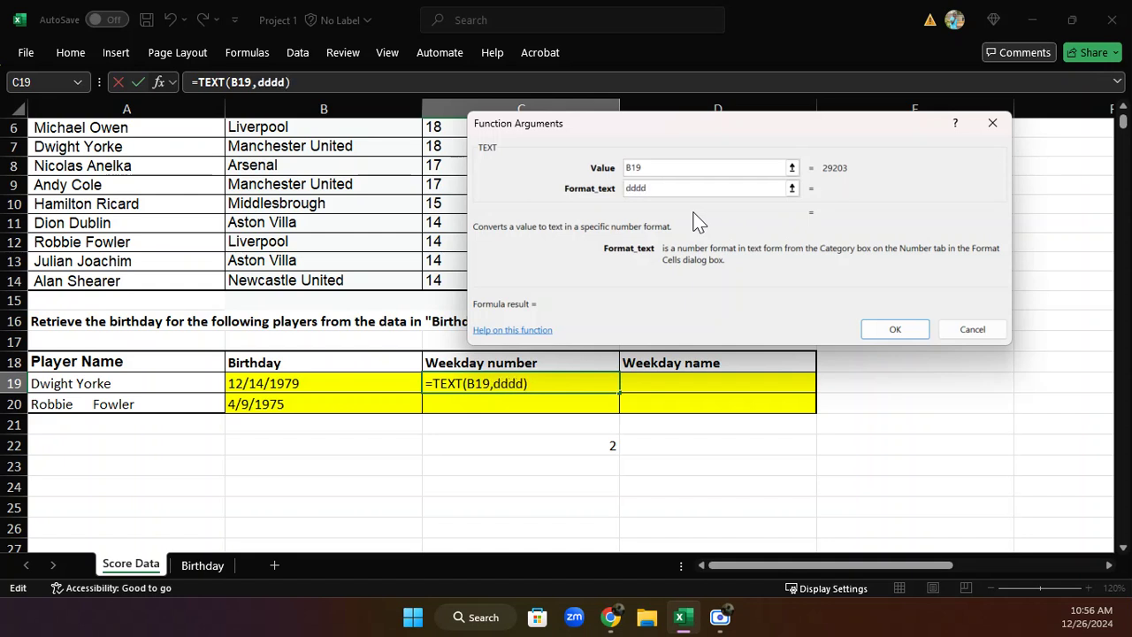
{"action": "left_click", "coordinate": [661, 168]}
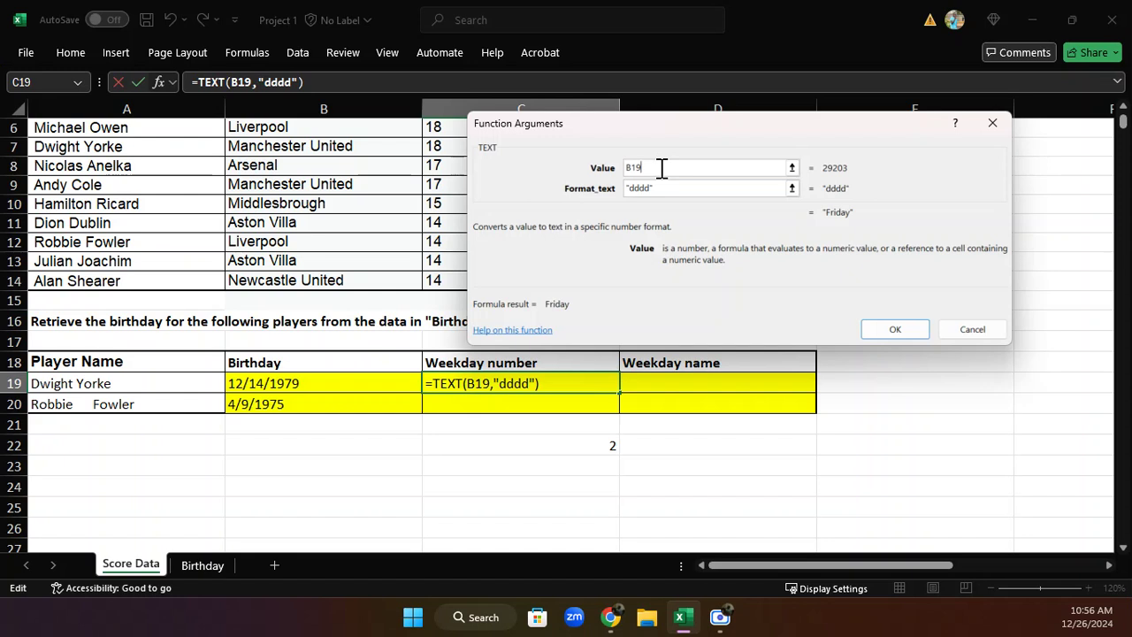
{"action": "left_click", "coordinate": [867, 333]}
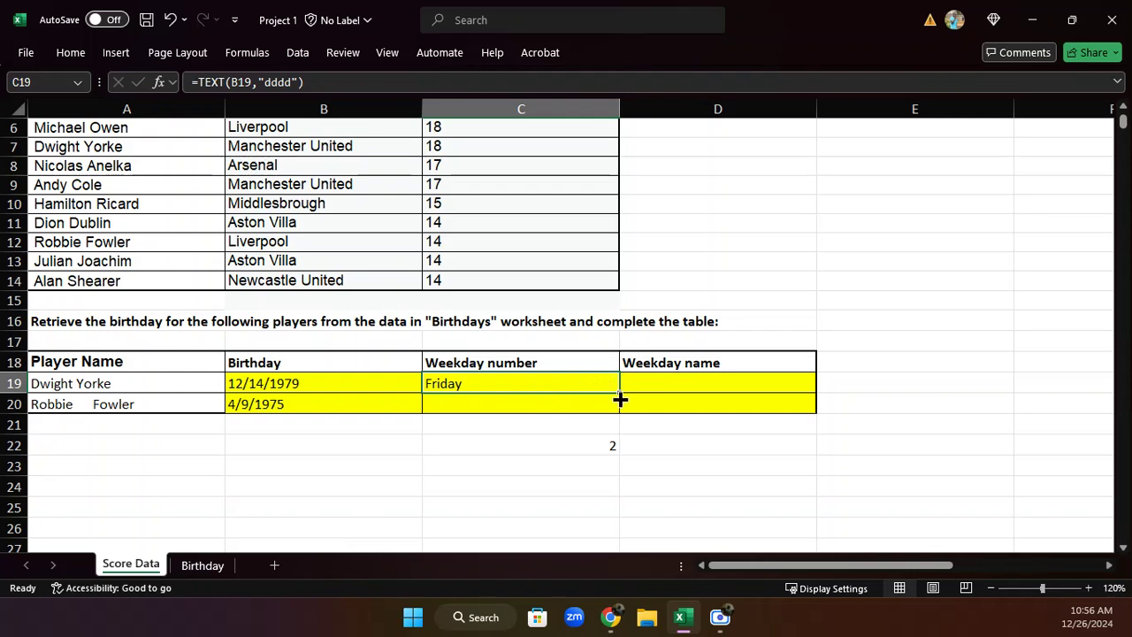
- Copy the TEXT formula from C19 down to C20 and clear the leftover value in C22
{"action": "double_click", "coordinate": [619, 400]}
{"action": "left_click", "coordinate": [593, 444]}
{"action": "key", "text": "Delete"}
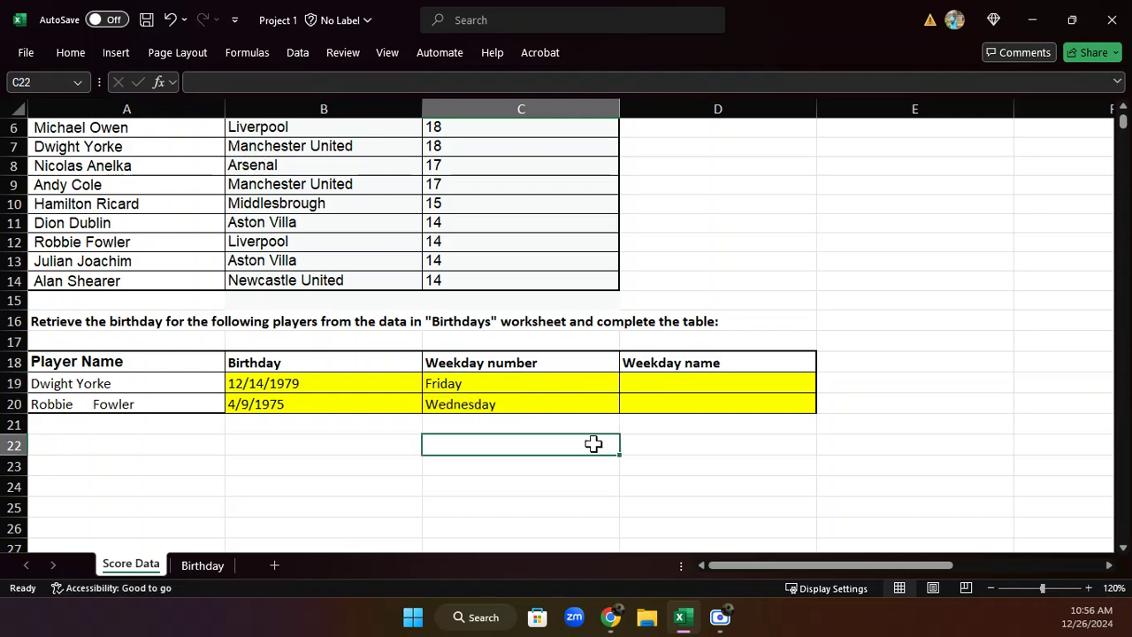
- Move the two TEXT formulas from C19:C20 to D19:D20 in the Weekday name column
{"action": "left_click", "coordinate": [687, 383]}
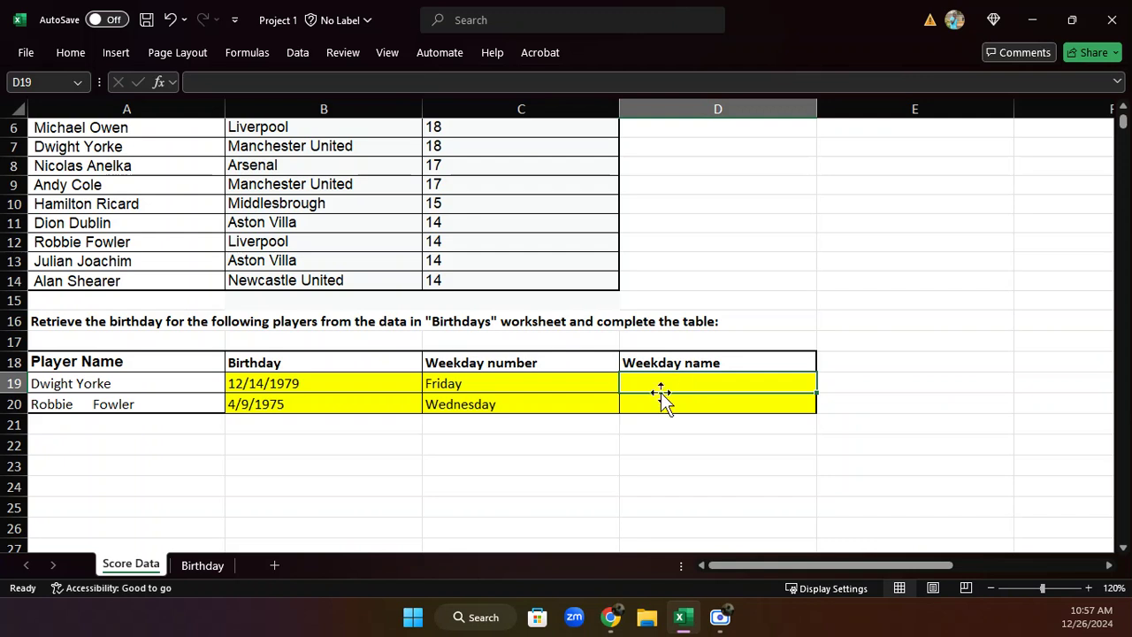
{"action": "left_click_drag", "start_coordinate": [434, 384], "coordinate": [646, 386]}
{"action": "key", "text": "ctrl+d"}
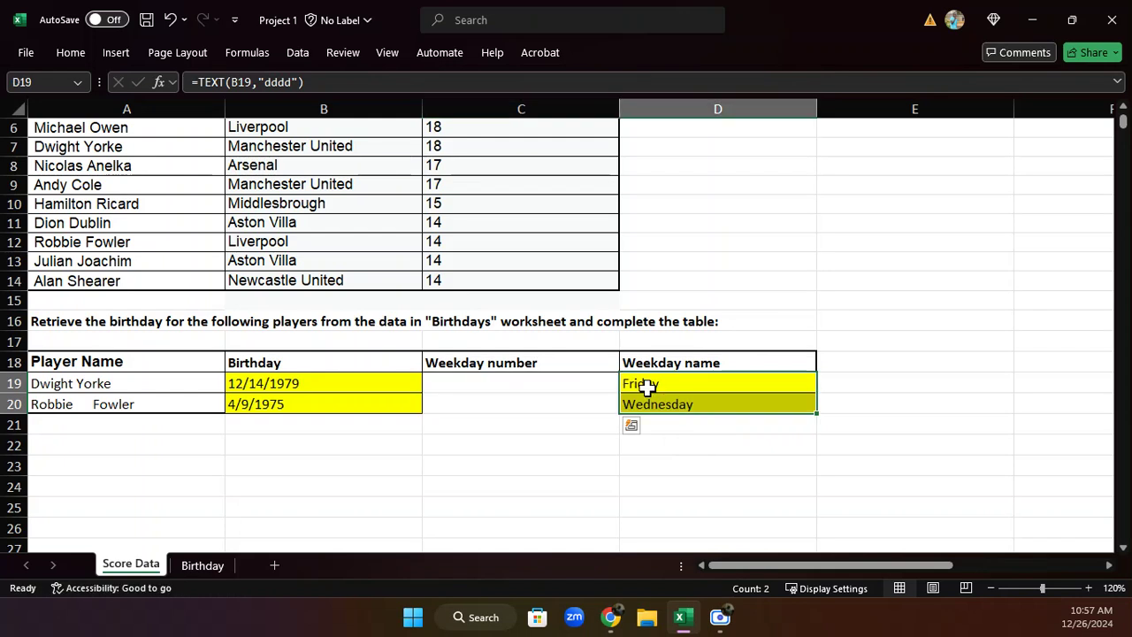
- Reapply the yellow fill and all borders to the emptied Weekday number cells C19:C20
{"action": "left_click_drag", "start_coordinate": [487, 381], "coordinate": [490, 397]}
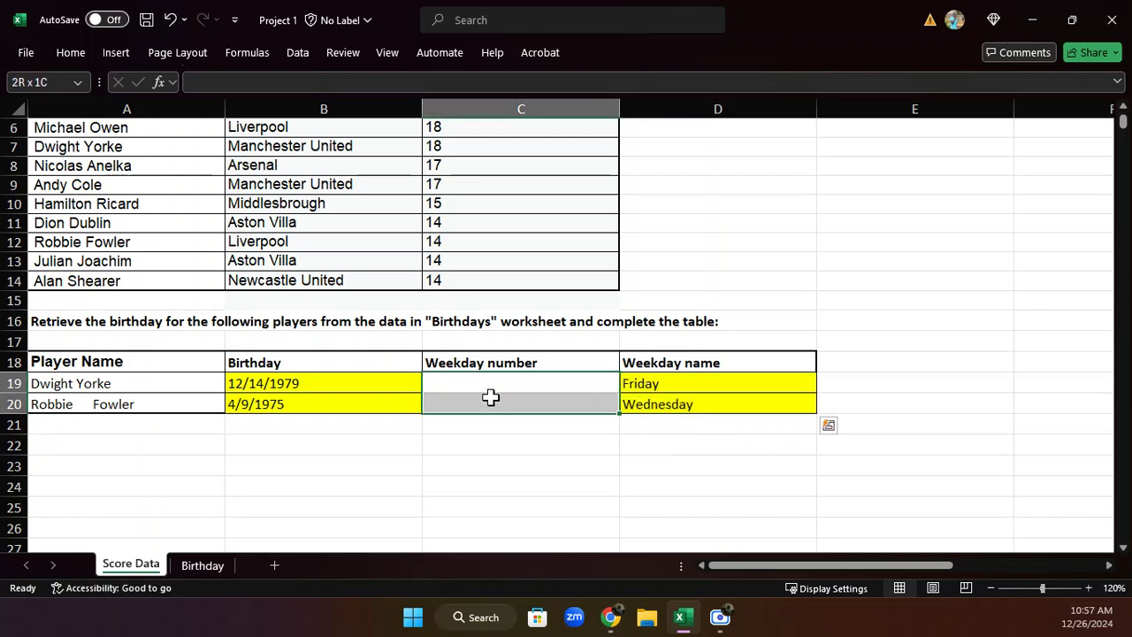
{"action": "left_click", "coordinate": [106, 51]}
{"action": "left_click", "coordinate": [83, 51]}
{"action": "left_click", "coordinate": [222, 113]}
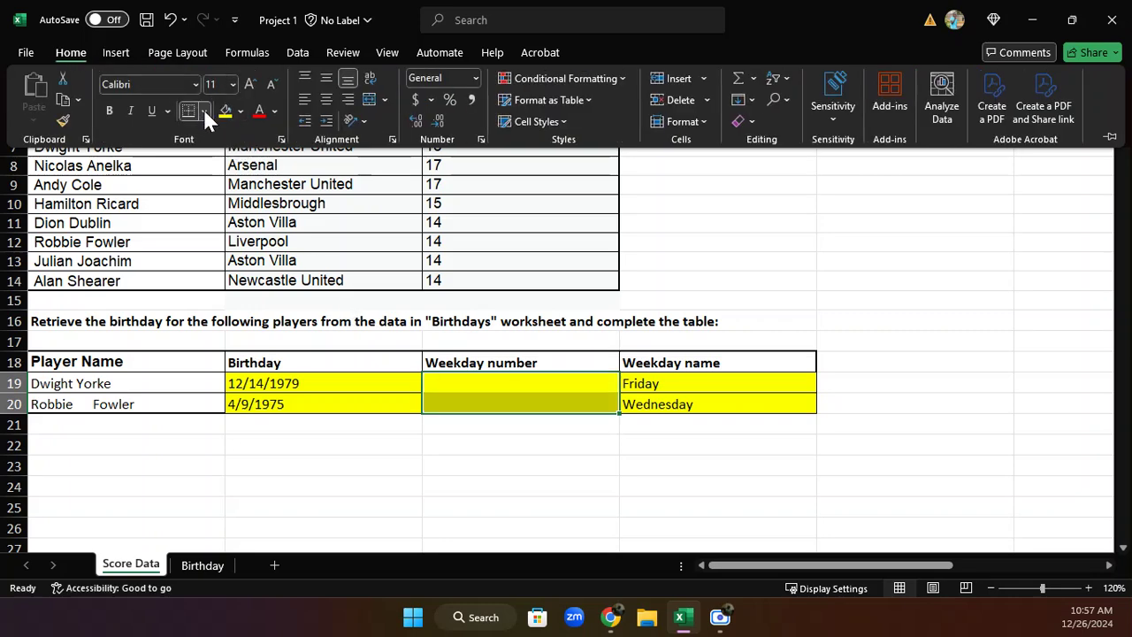
{"action": "left_click", "coordinate": [203, 111]}
{"action": "left_click", "coordinate": [221, 281]}
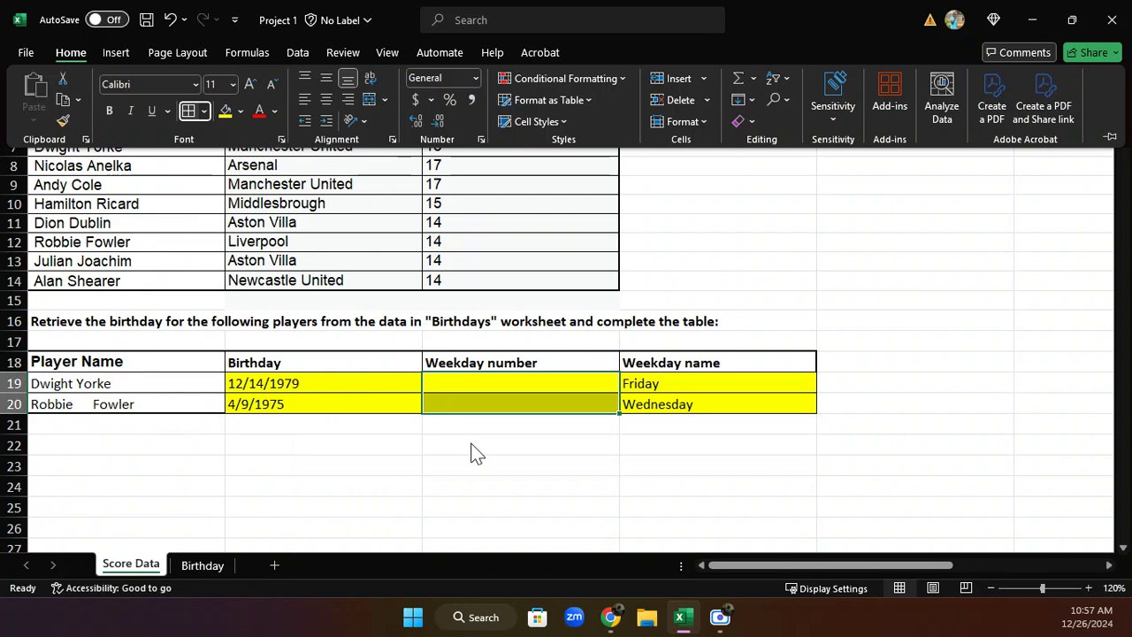
{"action": "key", "text": "Escape"}
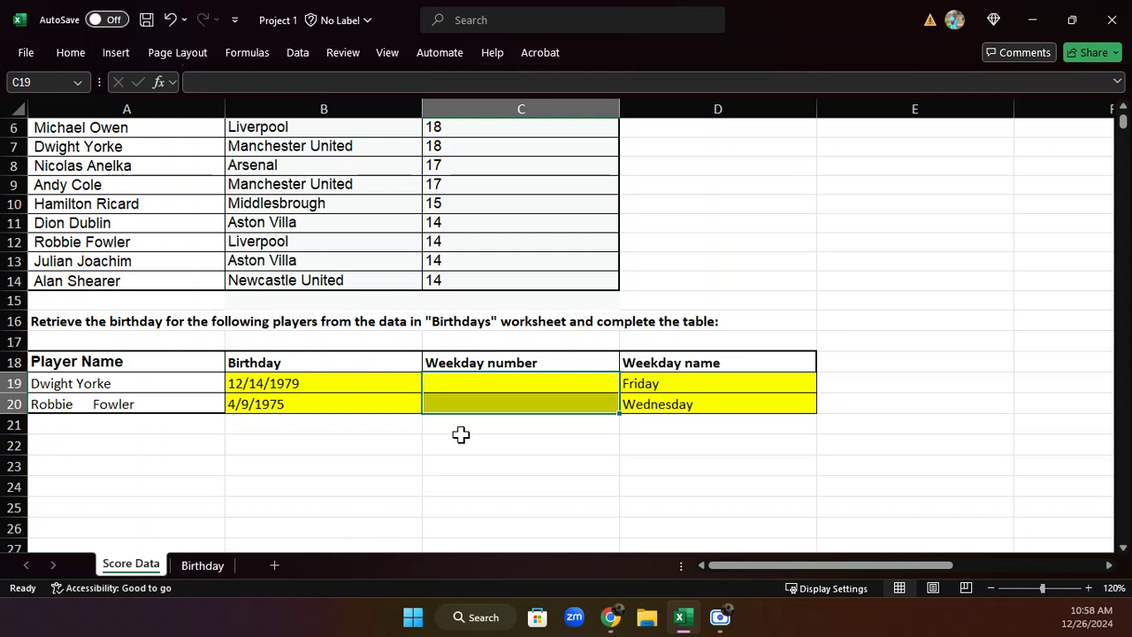
- Enter =WEEKNUM(B19) in C19 and copy the formula down to C20
{"action": "left_click", "coordinate": [487, 383]}
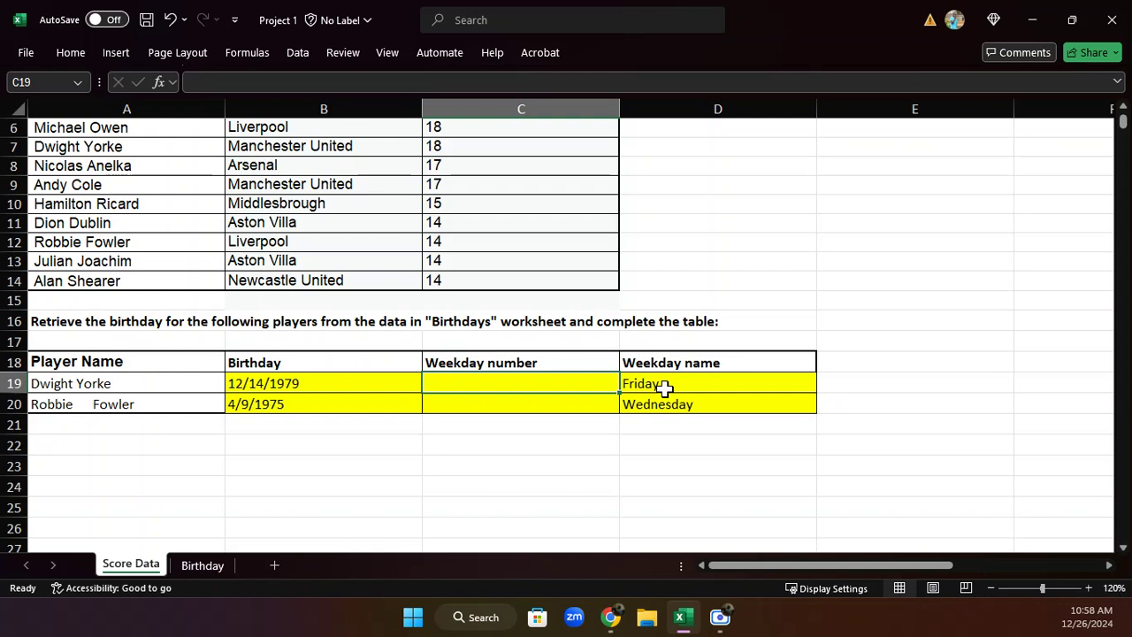
{"action": "type", "text": "="}
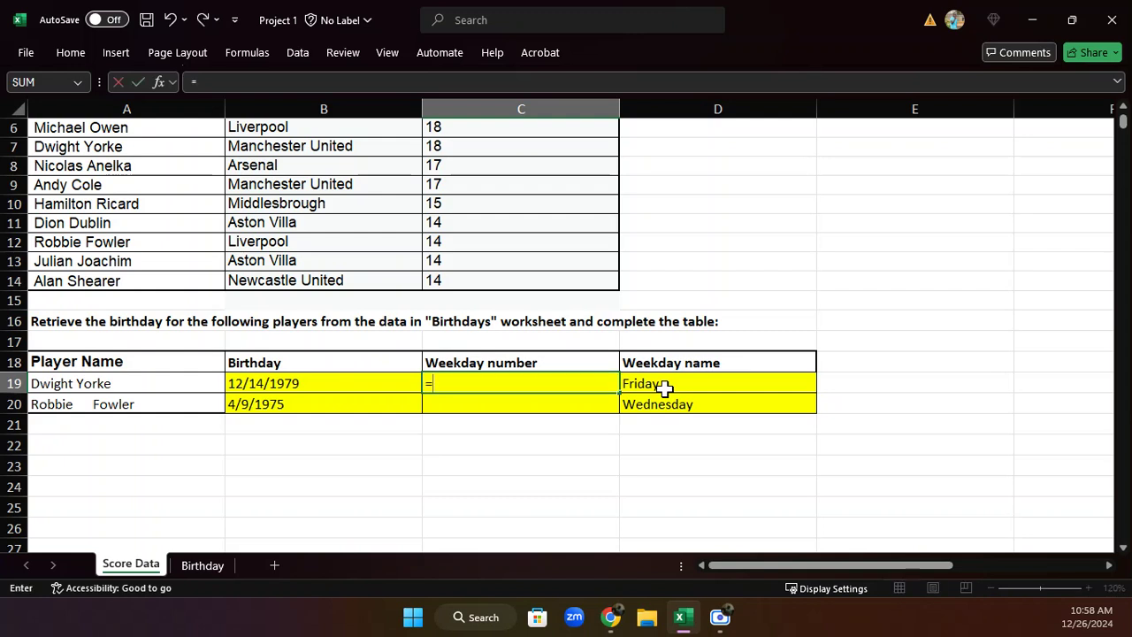
{"action": "type", "text": "we"}
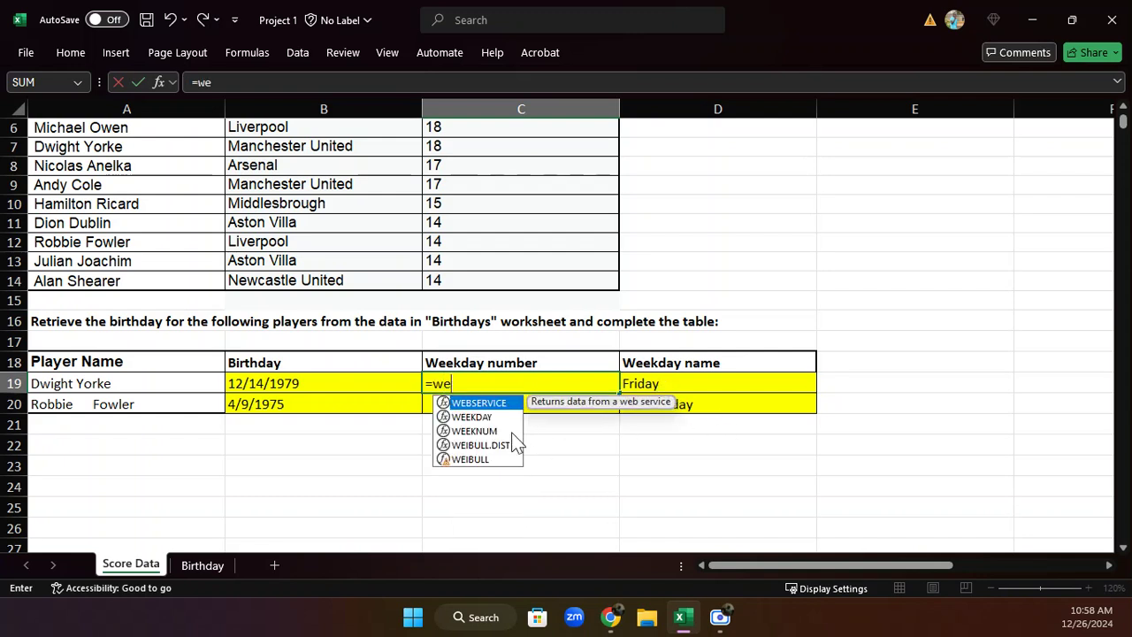
{"action": "double_click", "coordinate": [490, 428]}
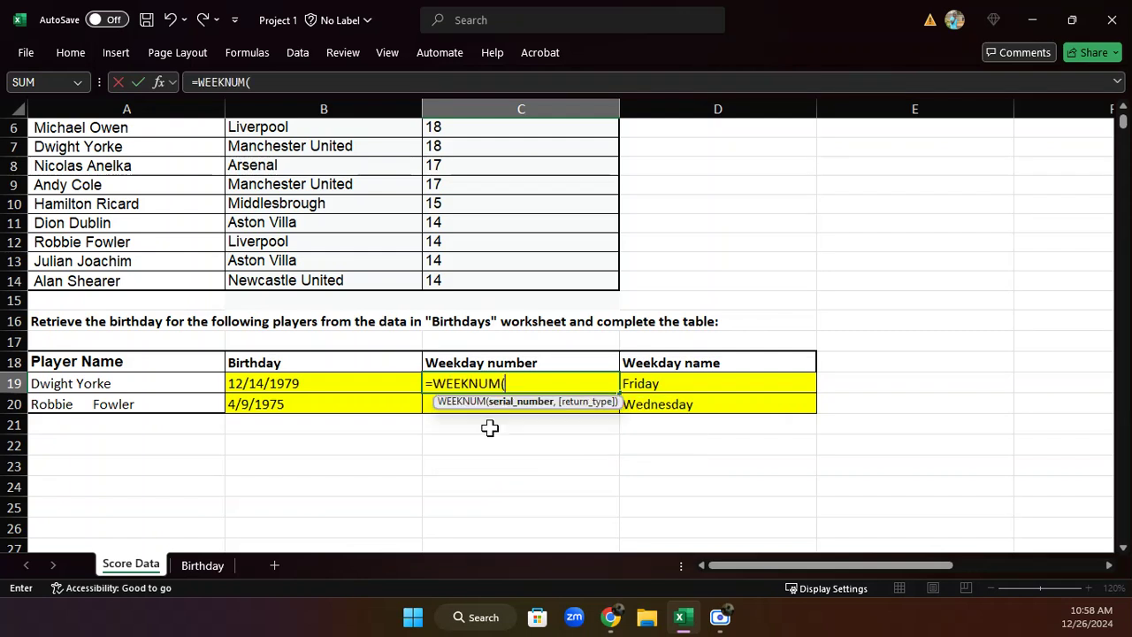
{"action": "left_click", "coordinate": [285, 383]}
{"action": "key", "text": "Return"}
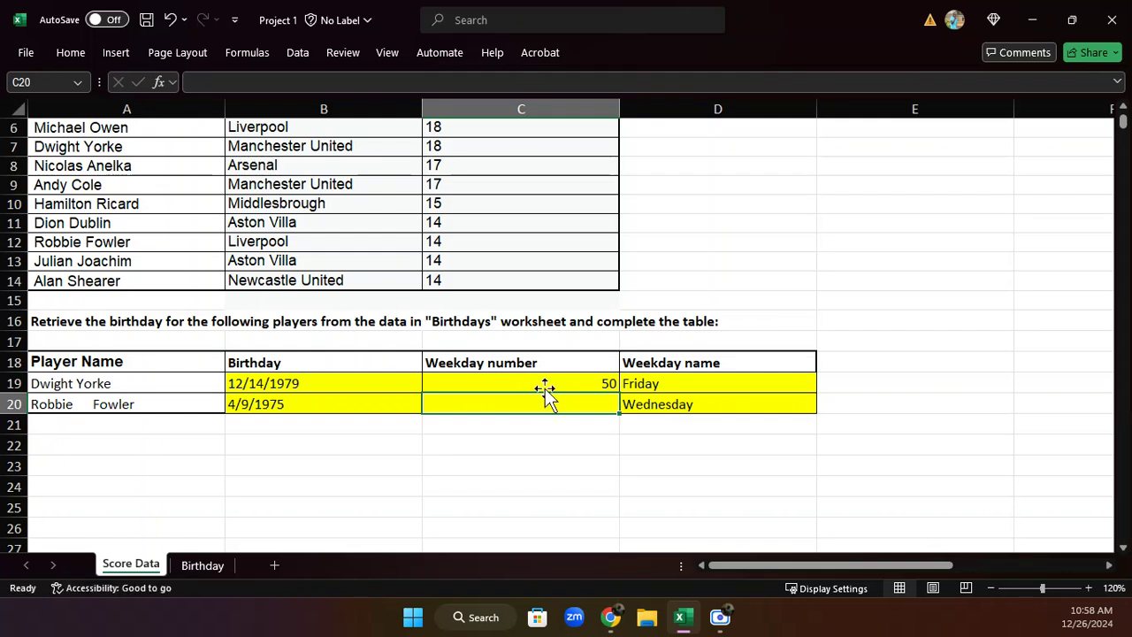
{"action": "left_click", "coordinate": [566, 380]}
{"action": "double_click", "coordinate": [619, 393]}
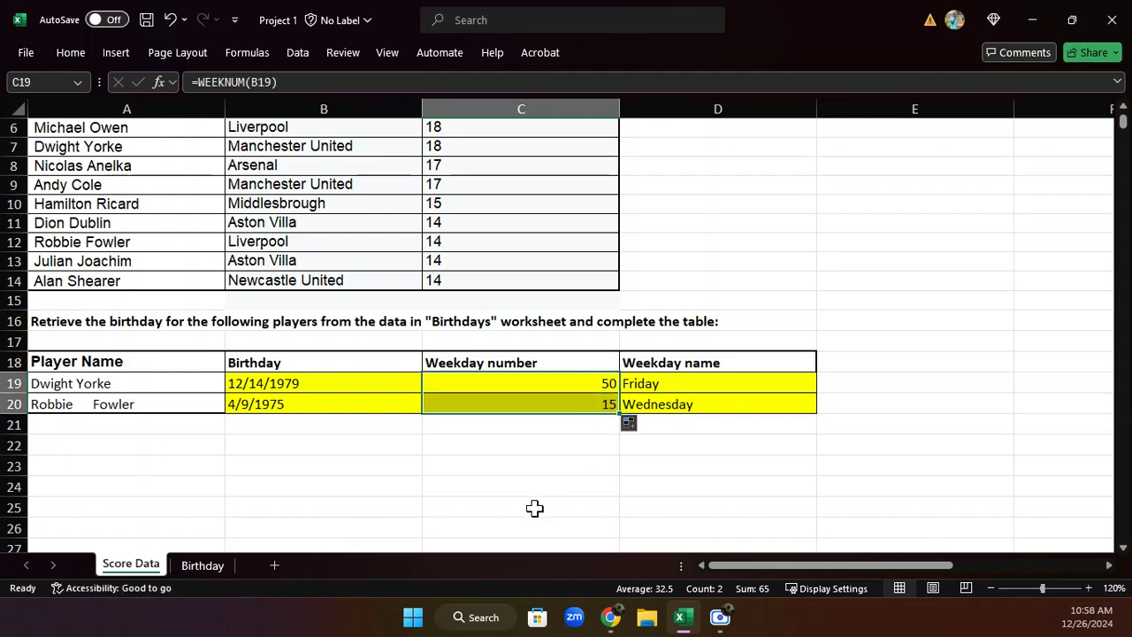
{"action": "left_click", "coordinate": [321, 511]}
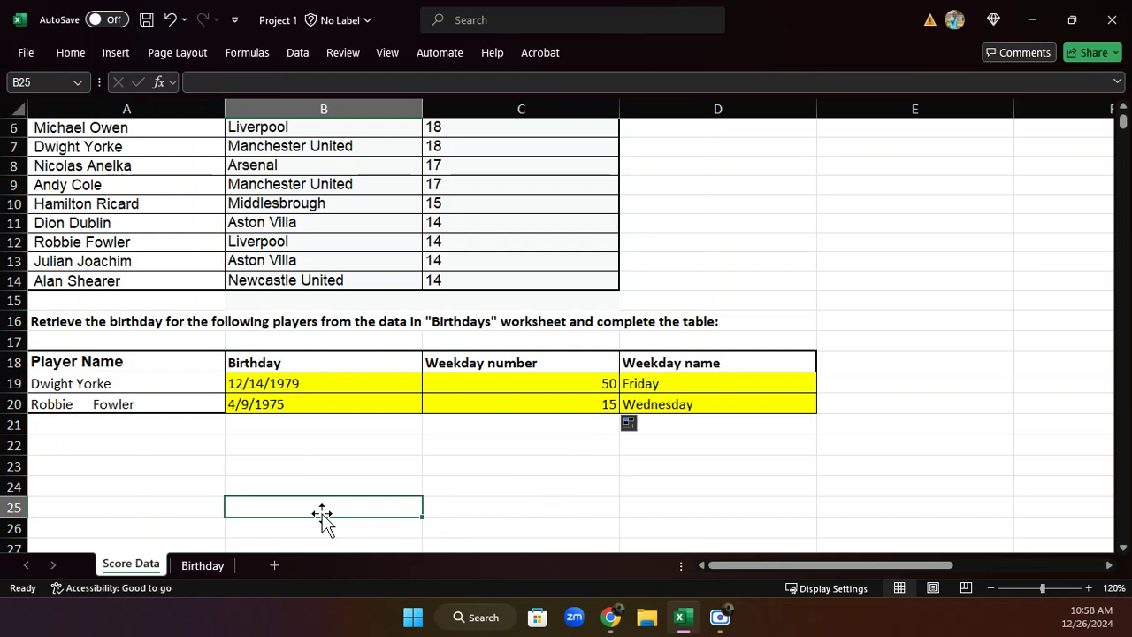
{"action": "left_click", "coordinate": [271, 469]}
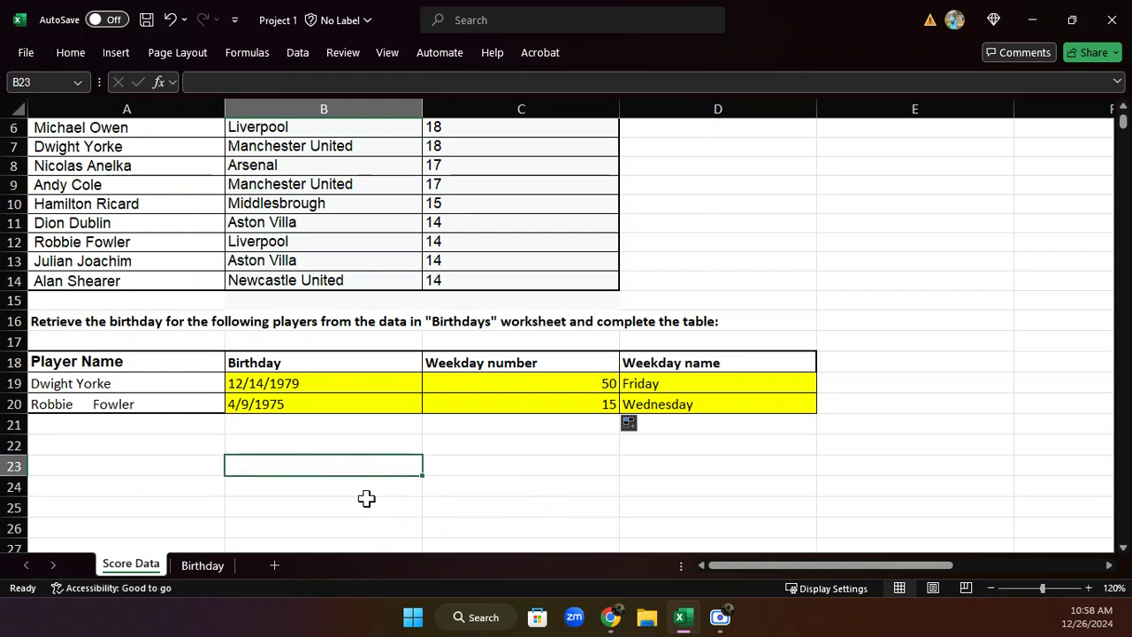
{"action": "left_click", "coordinate": [329, 491]}
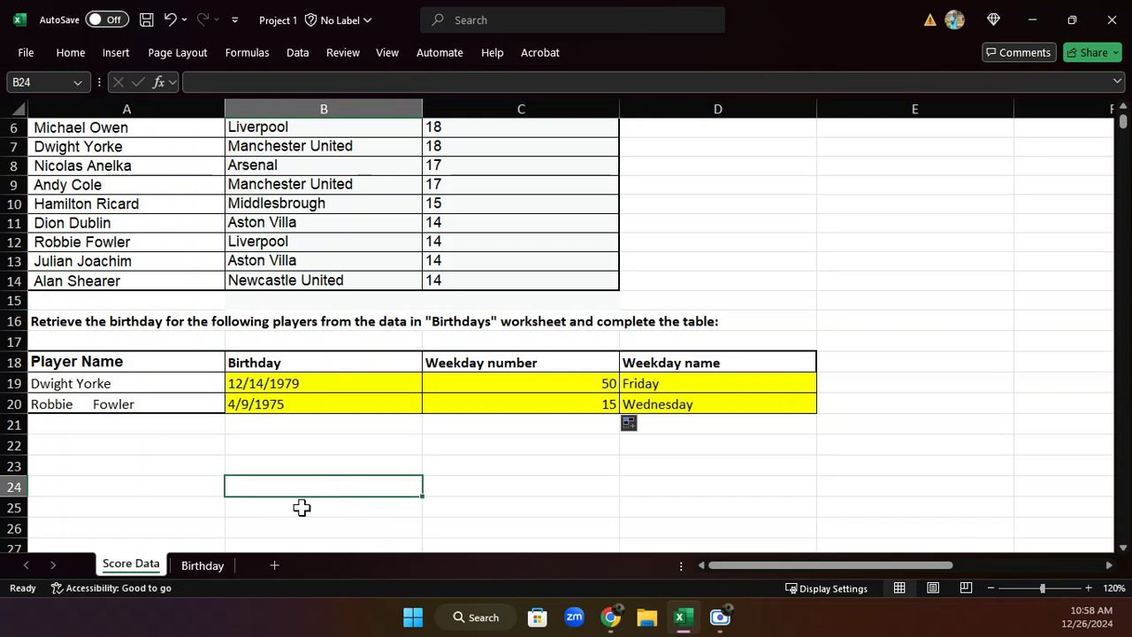
{"action": "left_click", "coordinate": [296, 507]}
{"action": "left_click", "coordinate": [254, 386]}
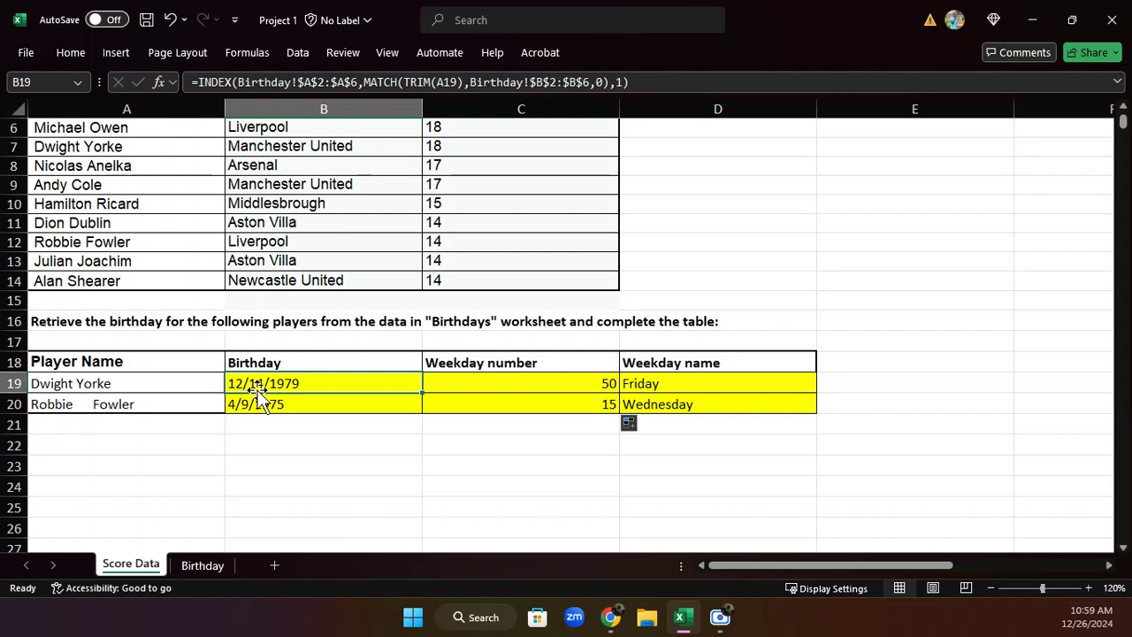
- Start an INDEX formula in cell B24 of the Score Data sheet
{"action": "left_click", "coordinate": [252, 489]}
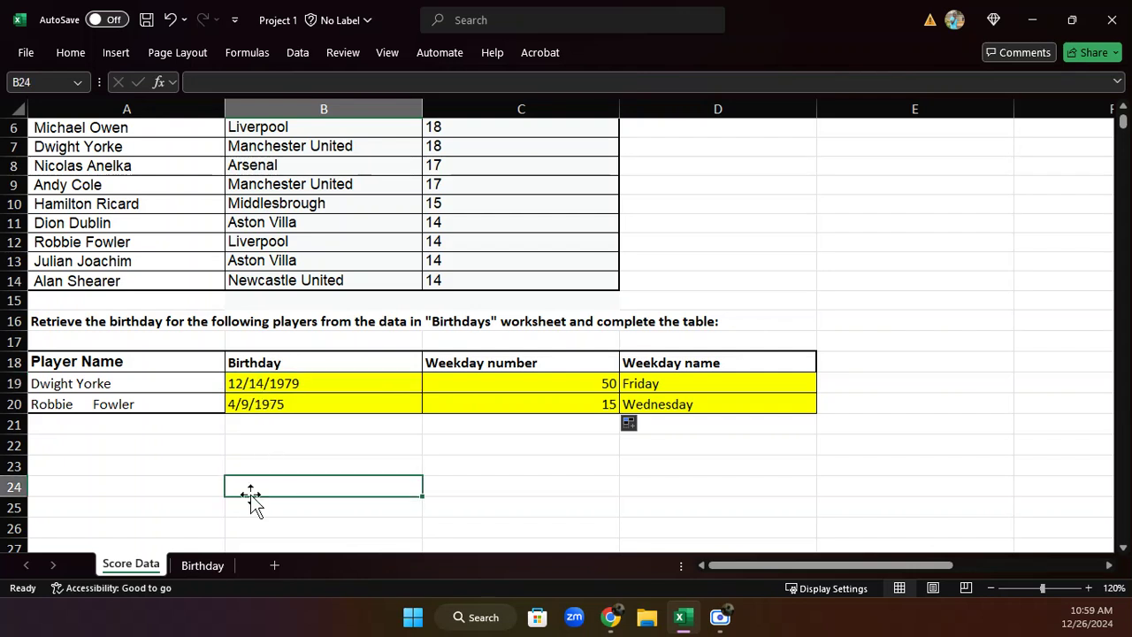
{"action": "type", "text": "=i"}
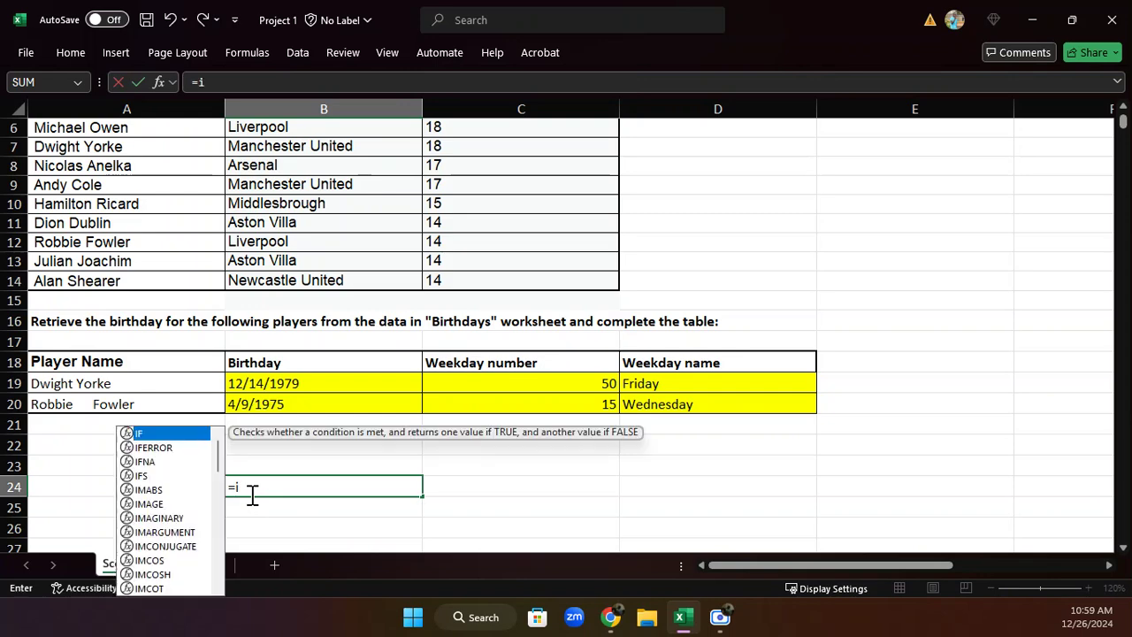
{"action": "type", "text": "dec"}
{"action": "key", "text": "BackSpace"}
{"action": "key", "text": "BackSpace"}
{"action": "key", "text": "BackSpace"}
{"action": "key", "text": "BackSpace"}
{"action": "type", "text": "INDEC"}
{"action": "key", "text": "BackSpace"}
{"action": "type", "text": "X("}
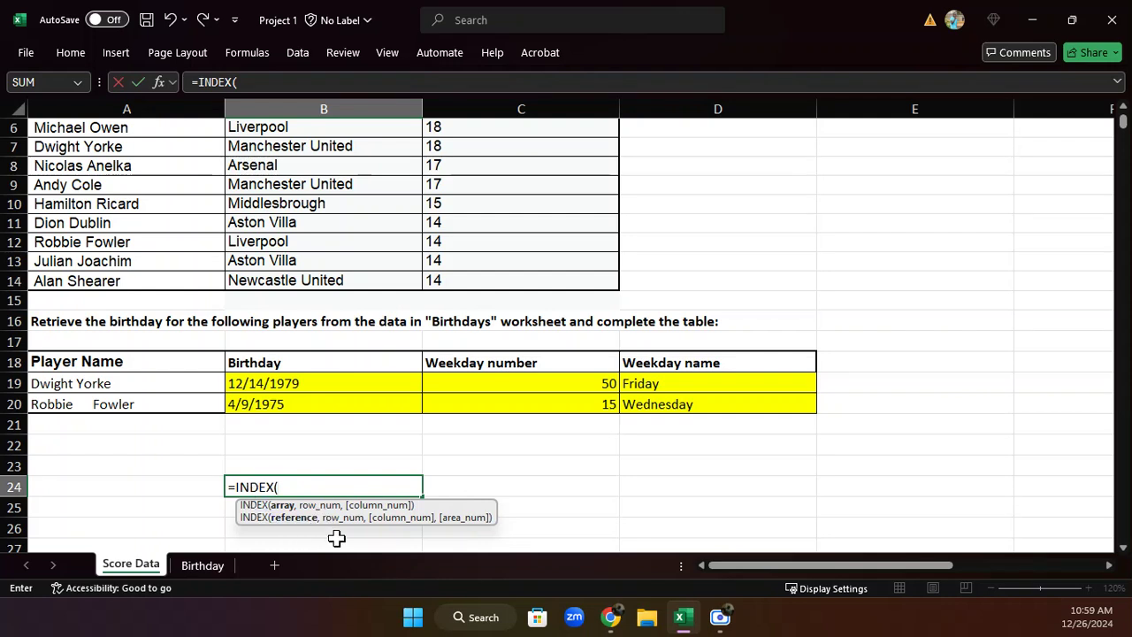
- Complete the INDEX arguments with the absolute array Birthday!$A$2:$A$6, row number 2 and column number 1
{"action": "left_click", "coordinate": [191, 565]}
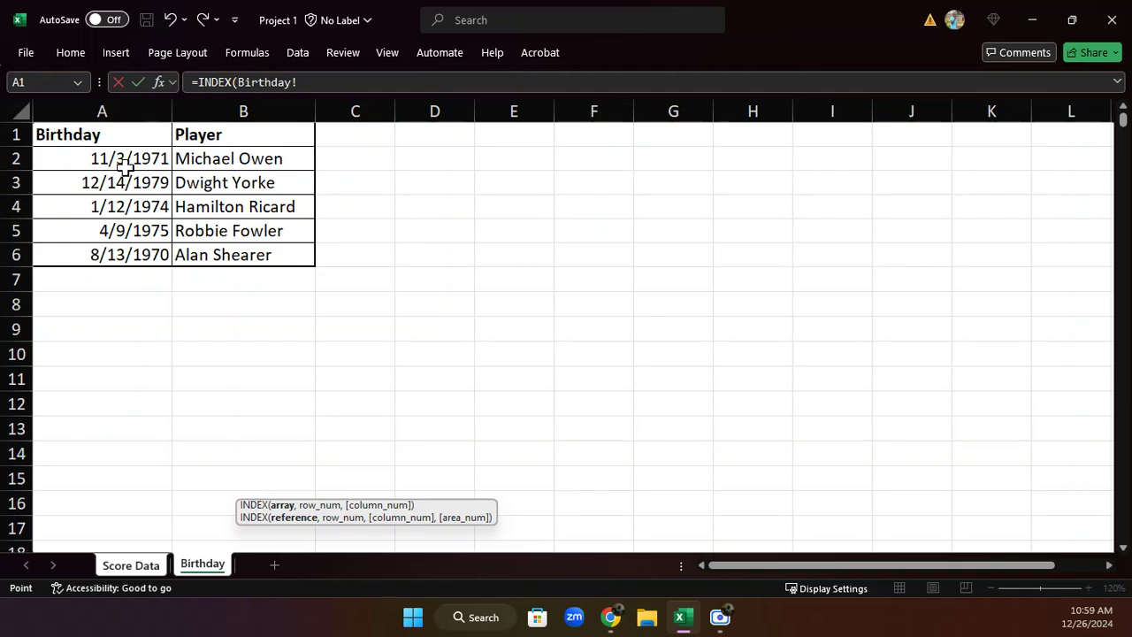
{"action": "left_click_drag", "start_coordinate": [121, 157], "coordinate": [138, 248]}
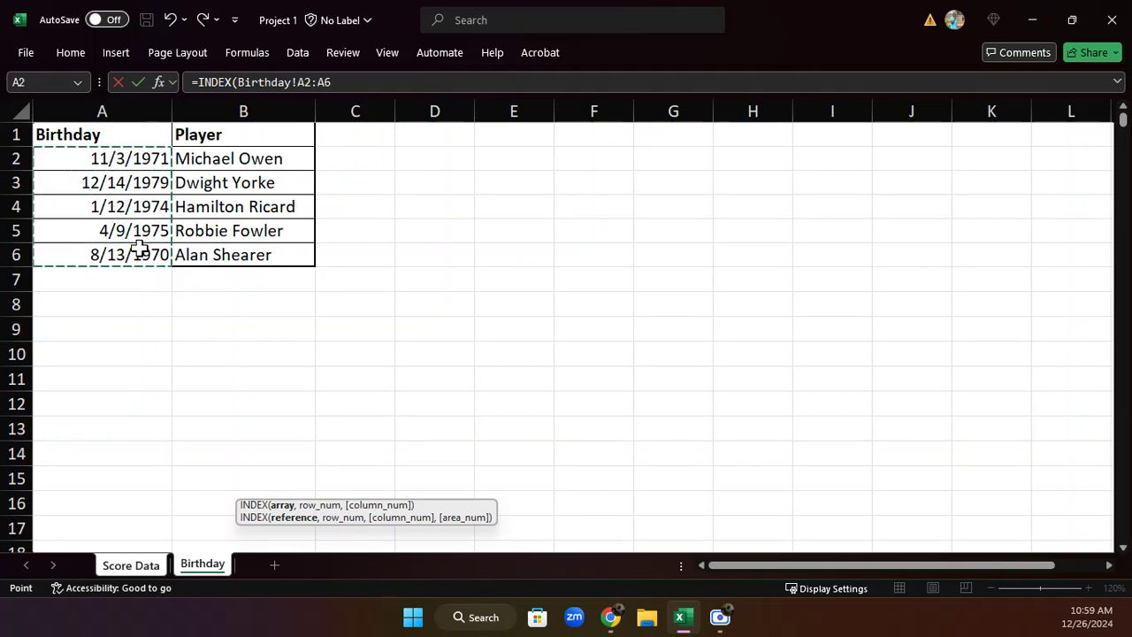
{"action": "key", "text": "F4"}
{"action": "left_click", "coordinate": [370, 80]}
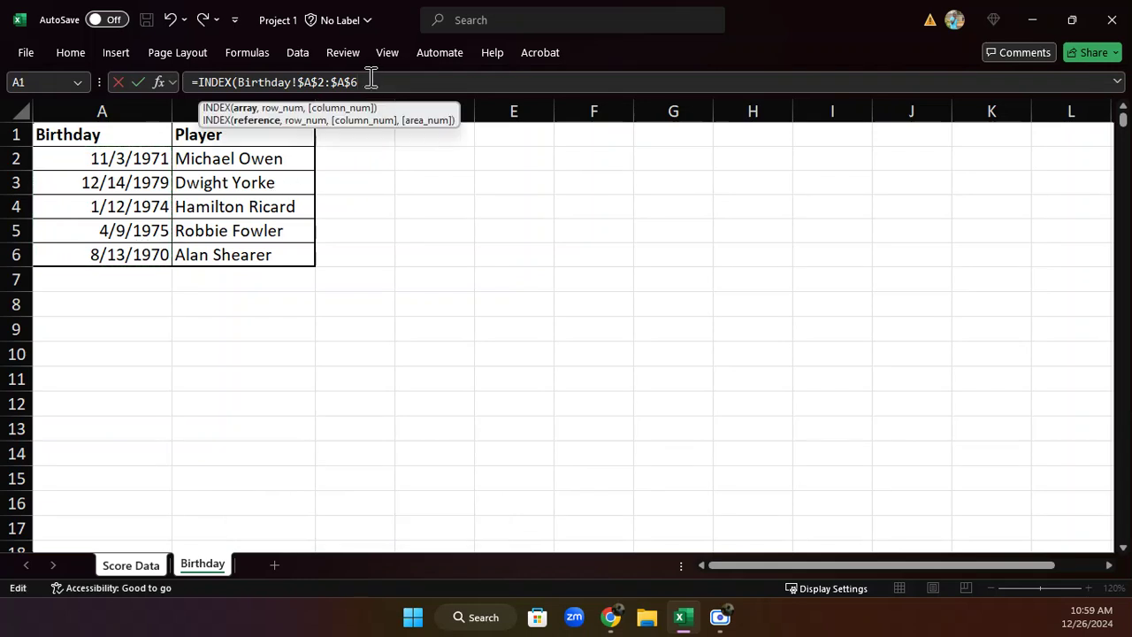
{"action": "type", "text": ",2"}
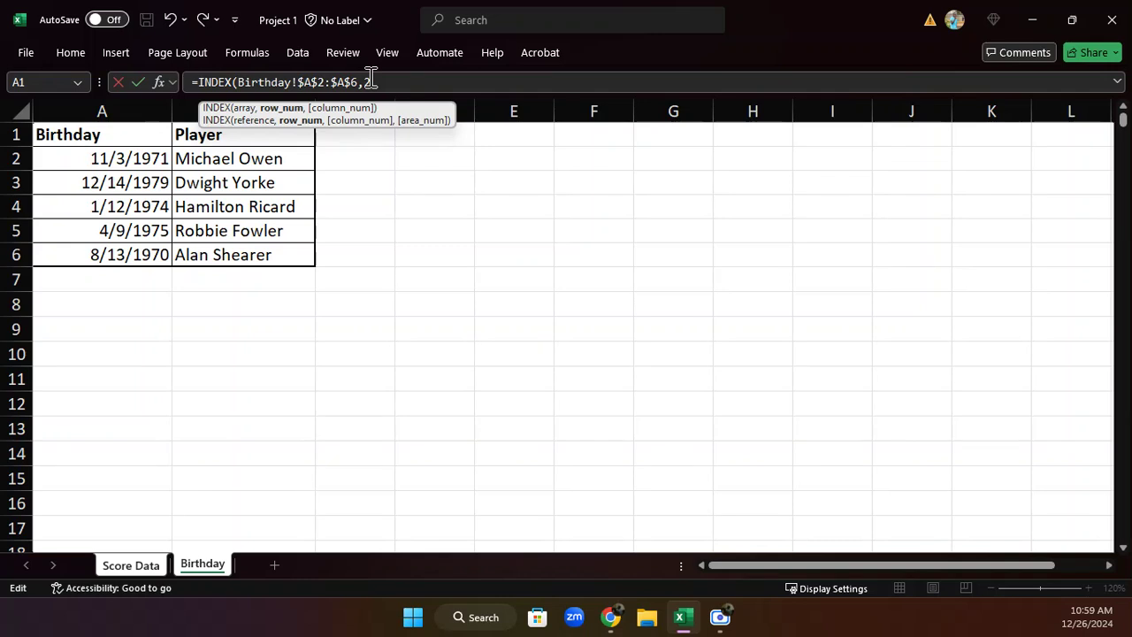
{"action": "type", "text": ","}
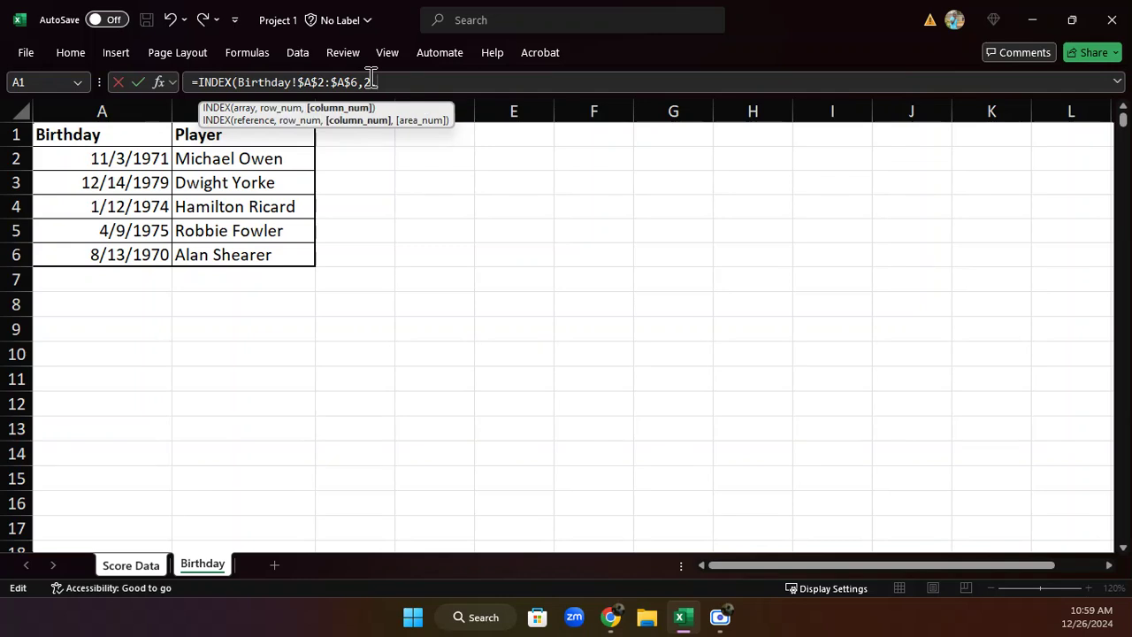
{"action": "type", "text": "1)"}
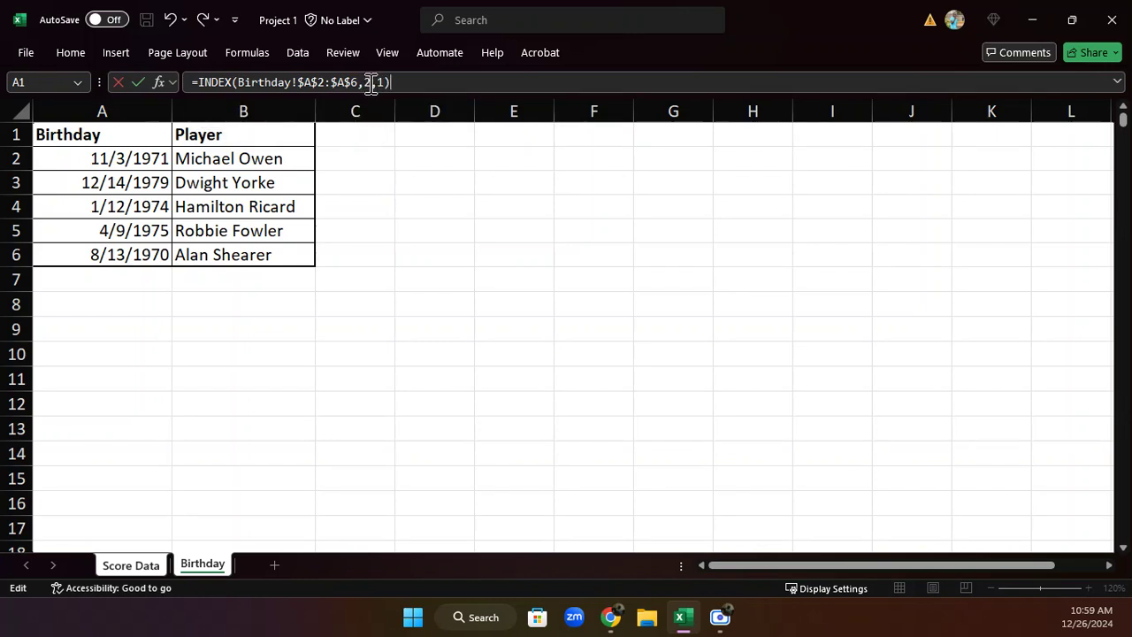
- Replace the row number in the INDEX formula with a MATCH function that looks up Score Data cell A19
{"action": "double_click", "coordinate": [366, 81]}
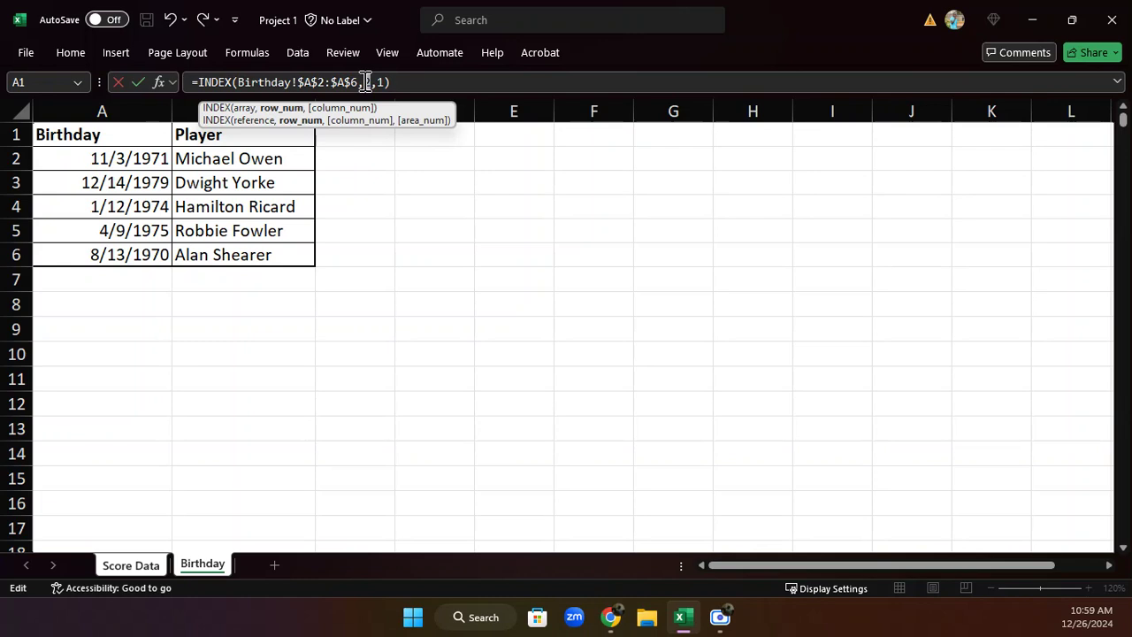
{"action": "type", "text": "MATCH"}
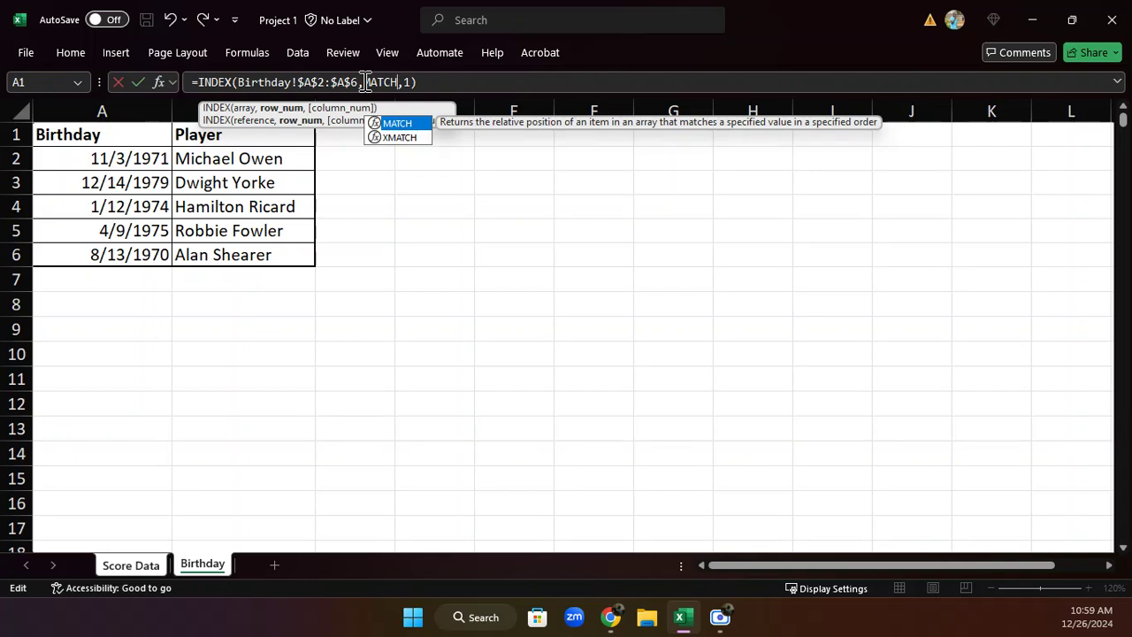
{"action": "type", "text": "("}
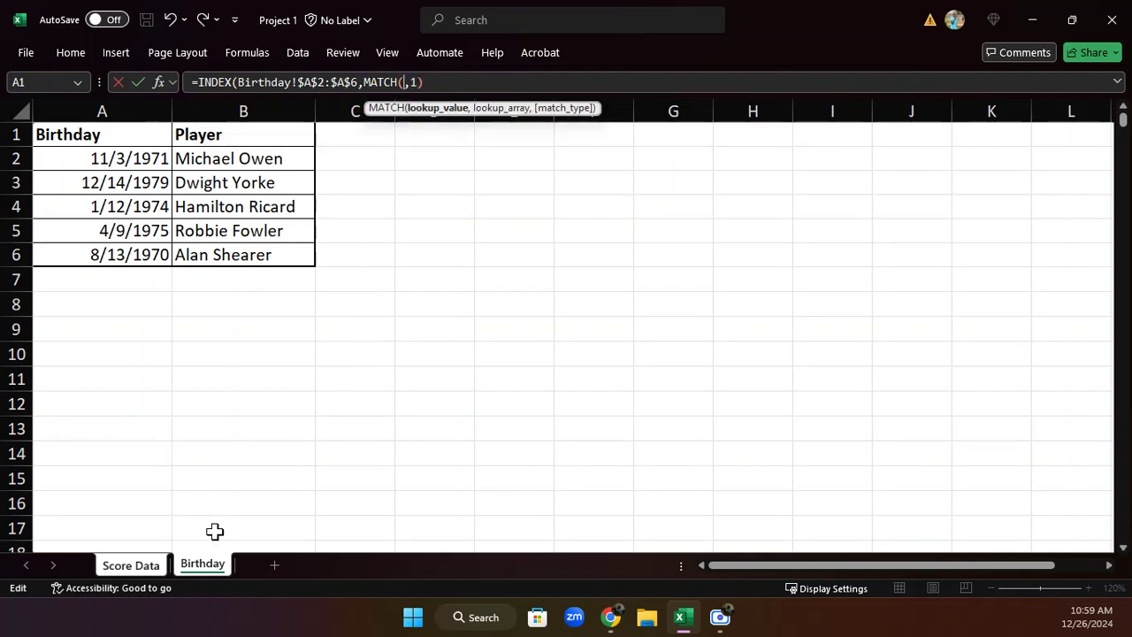
{"action": "left_click", "coordinate": [152, 570]}
{"action": "left_click", "coordinate": [142, 386]}
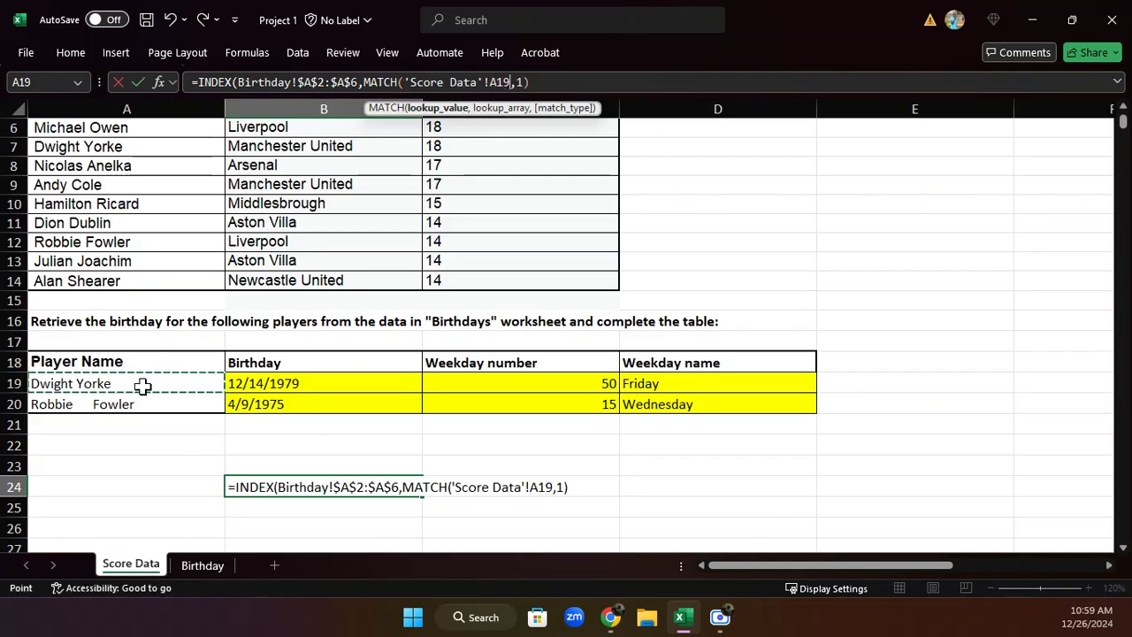
- Give MATCH the absolute lookup array Birthday!$B$2:$B$6 and match type 0, closing the function
{"action": "type", "text": ","}
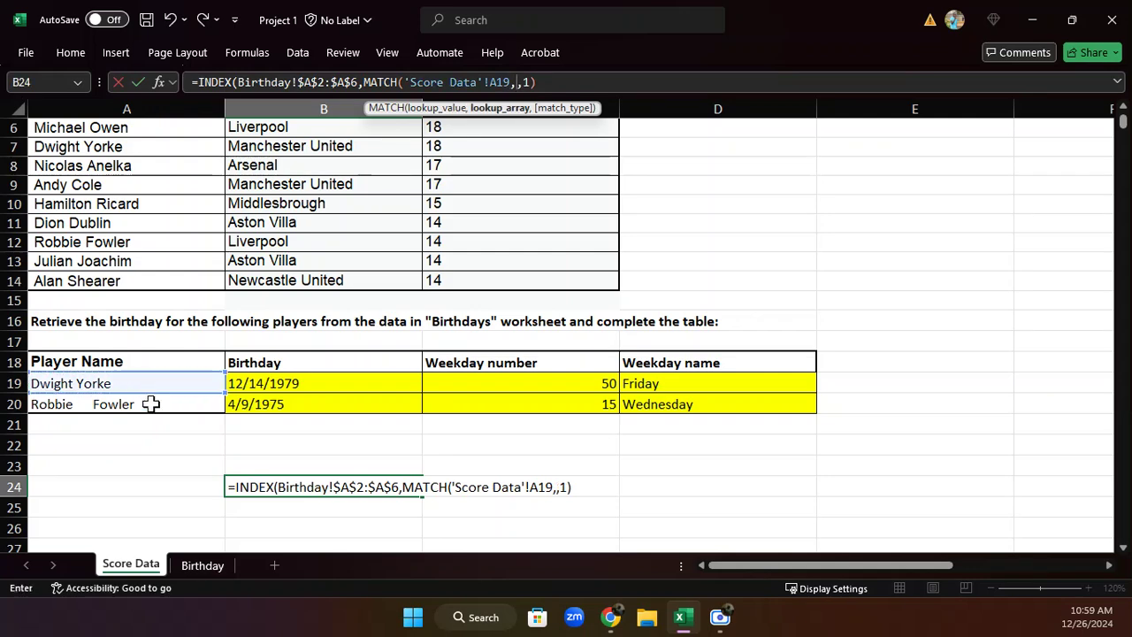
{"action": "left_click", "coordinate": [203, 566]}
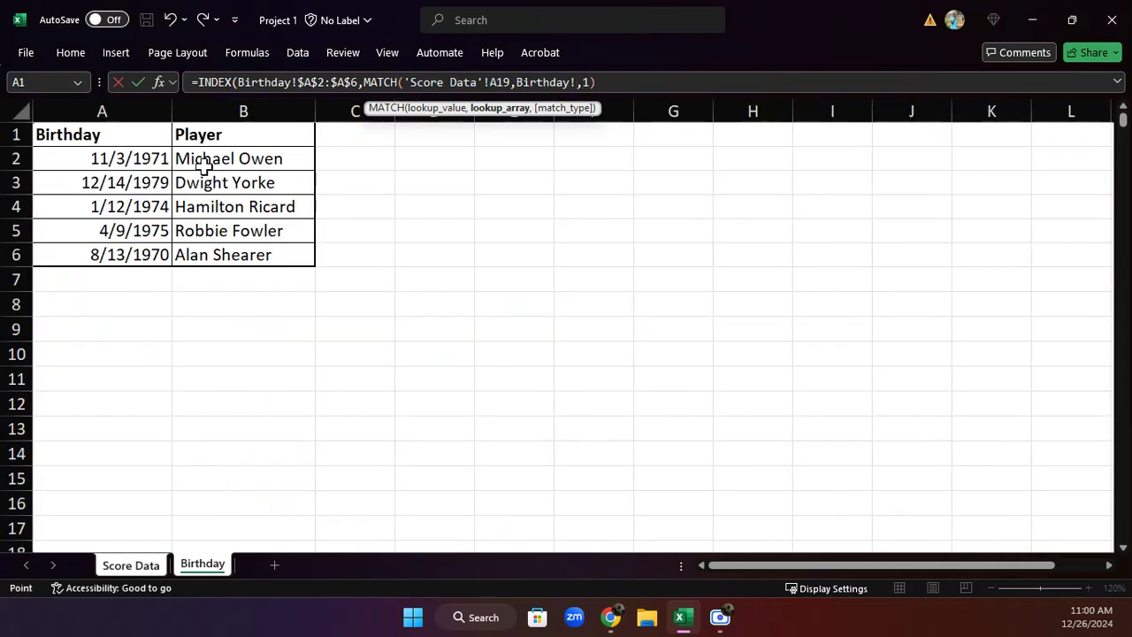
{"action": "left_click_drag", "start_coordinate": [203, 165], "coordinate": [209, 248]}
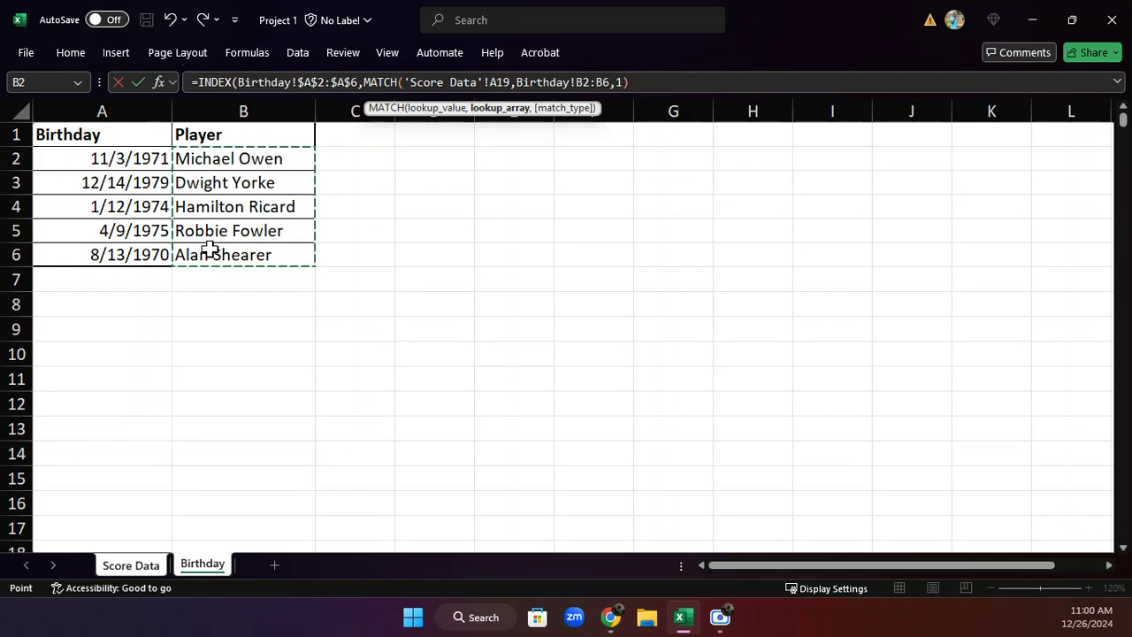
{"action": "key", "text": "F4"}
{"action": "type", "text": ","}
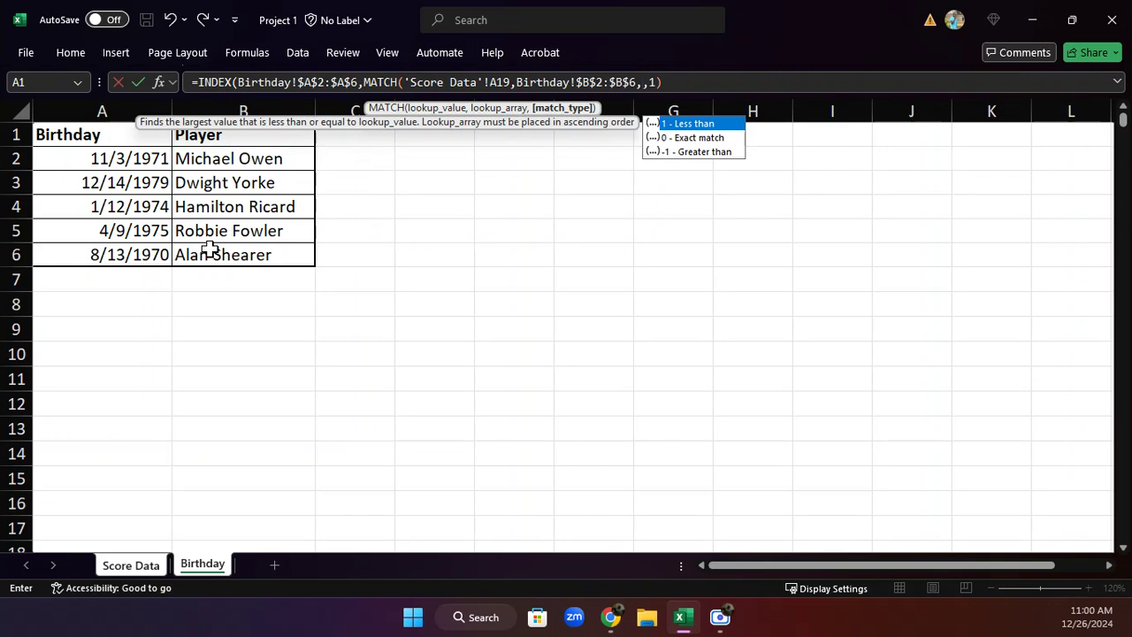
{"action": "type", "text": "0)"}
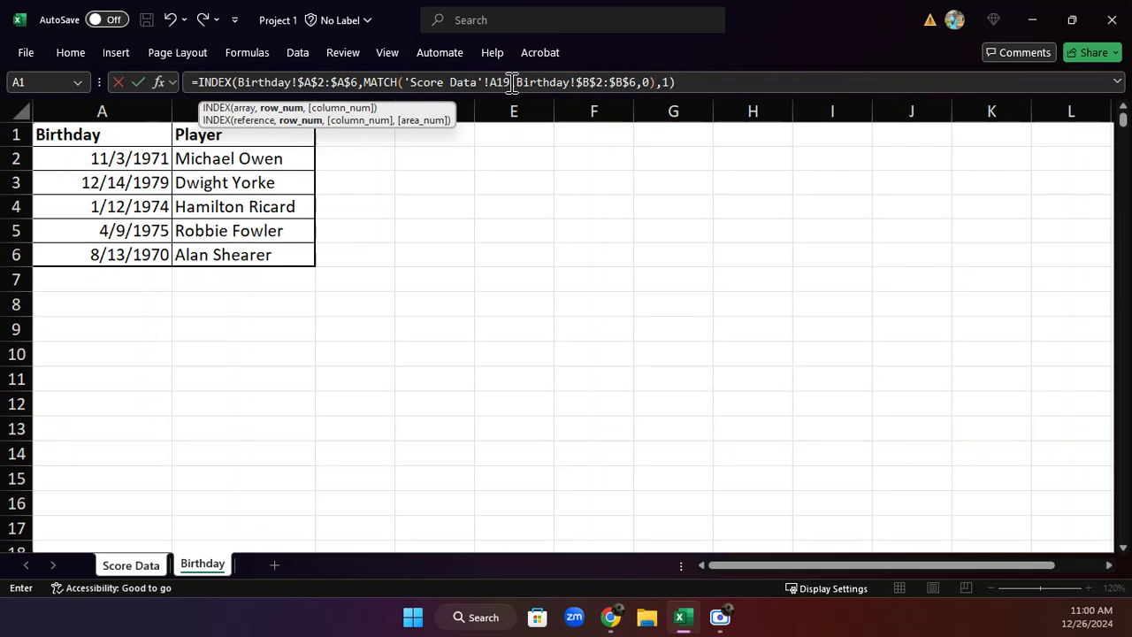
- Try to wrap the A19 reference inside MATCH in a TRIM function and commit the B24 formula
{"action": "left_click_drag", "start_coordinate": [512, 82], "coordinate": [495, 83]}
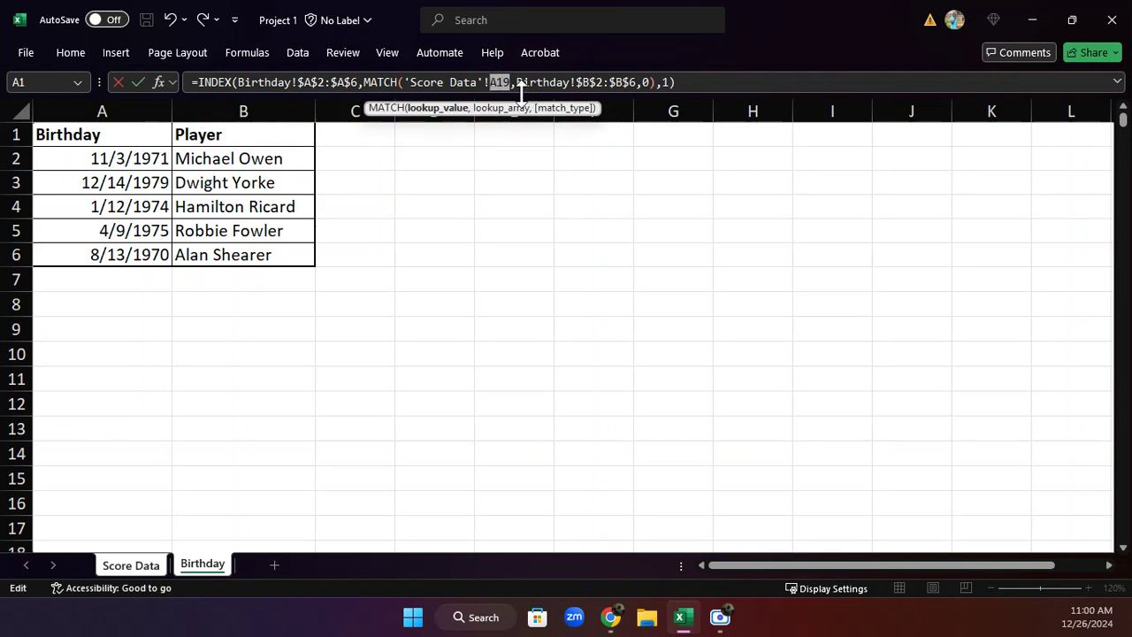
{"action": "left_click", "coordinate": [489, 82]}
{"action": "type", "text": "R"}
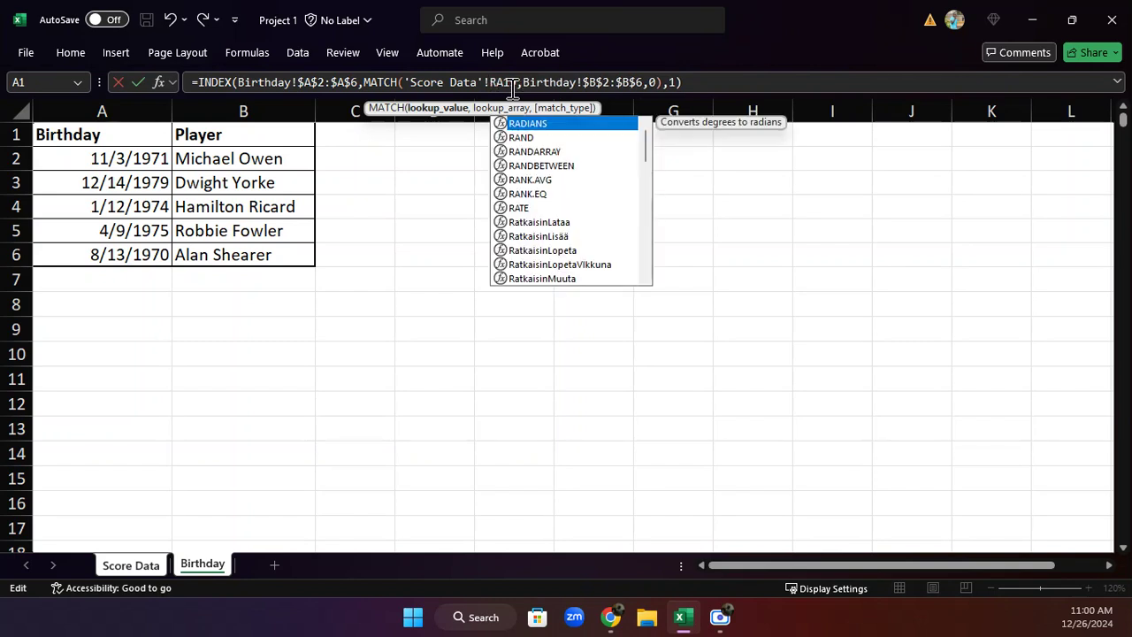
{"action": "key", "text": "BackSpace"}
{"action": "type", "text": "TIM19"}
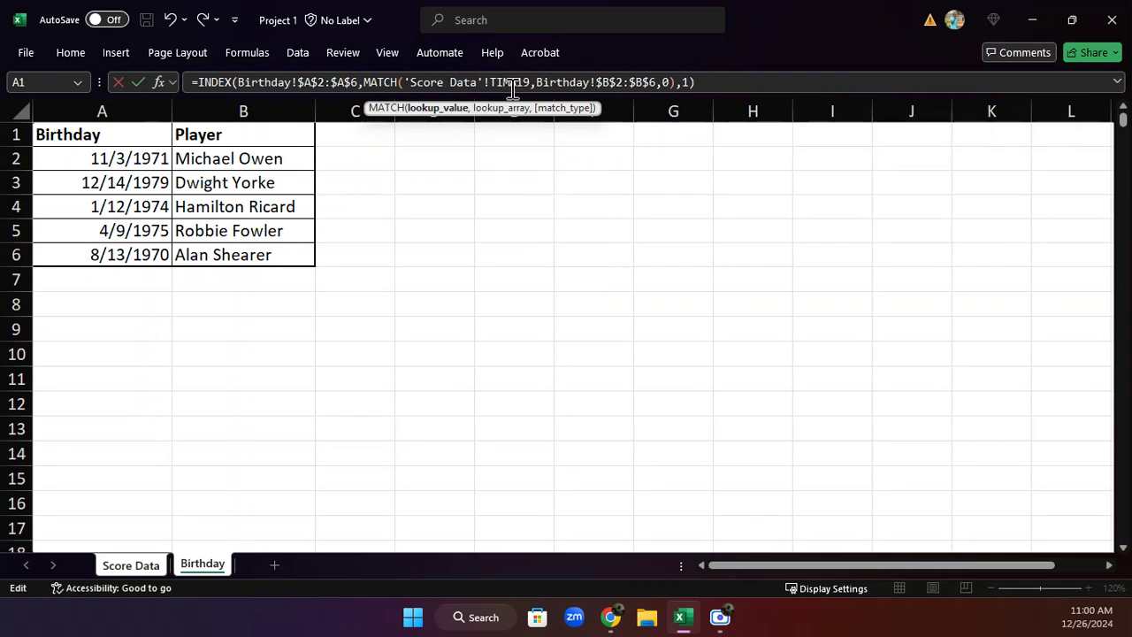
{"action": "key", "text": "BackSpace"}
{"action": "key", "text": "BackSpace"}
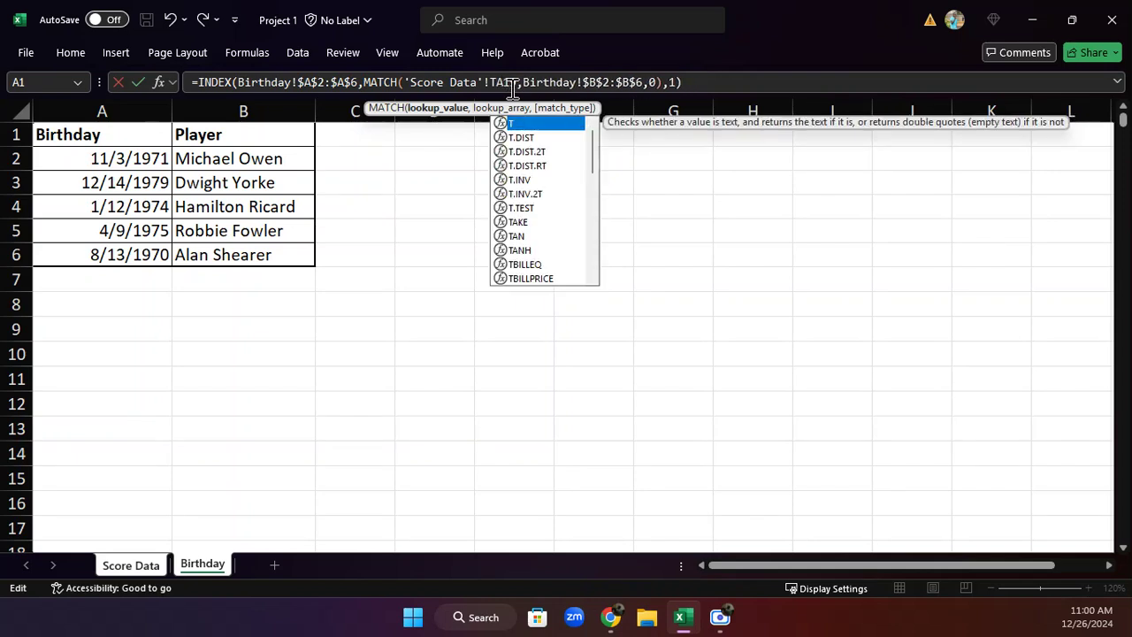
{"action": "key", "text": "BackSpace"}
{"action": "type", "text": "TRIM"}
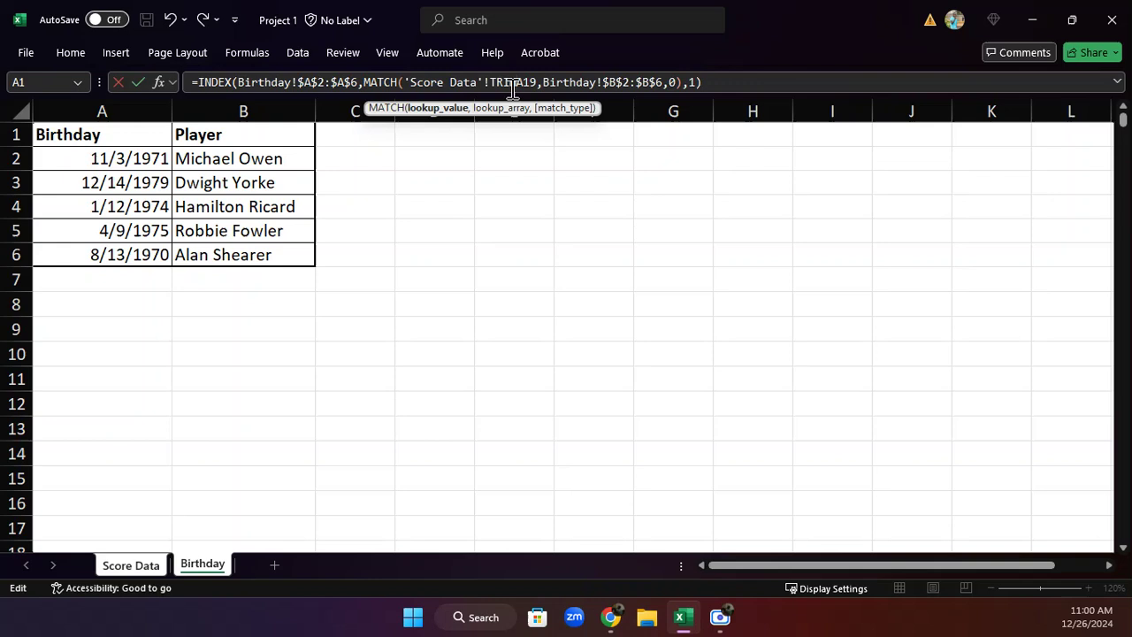
{"action": "type", "text": "("}
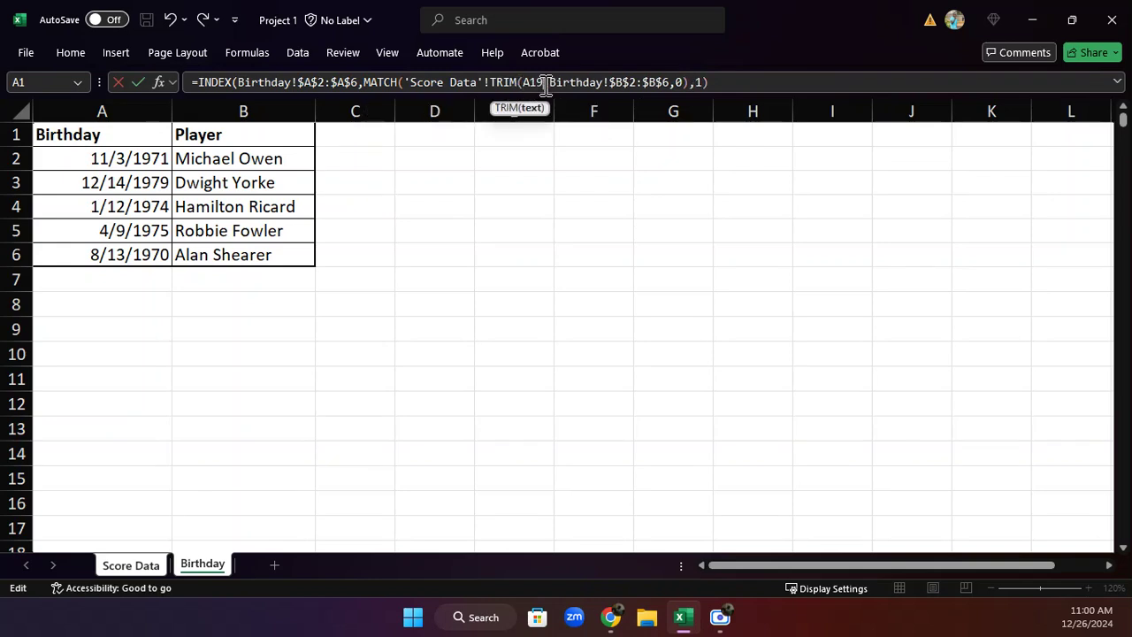
{"action": "left_click", "coordinate": [546, 82]}
{"action": "type", "text": ")"}
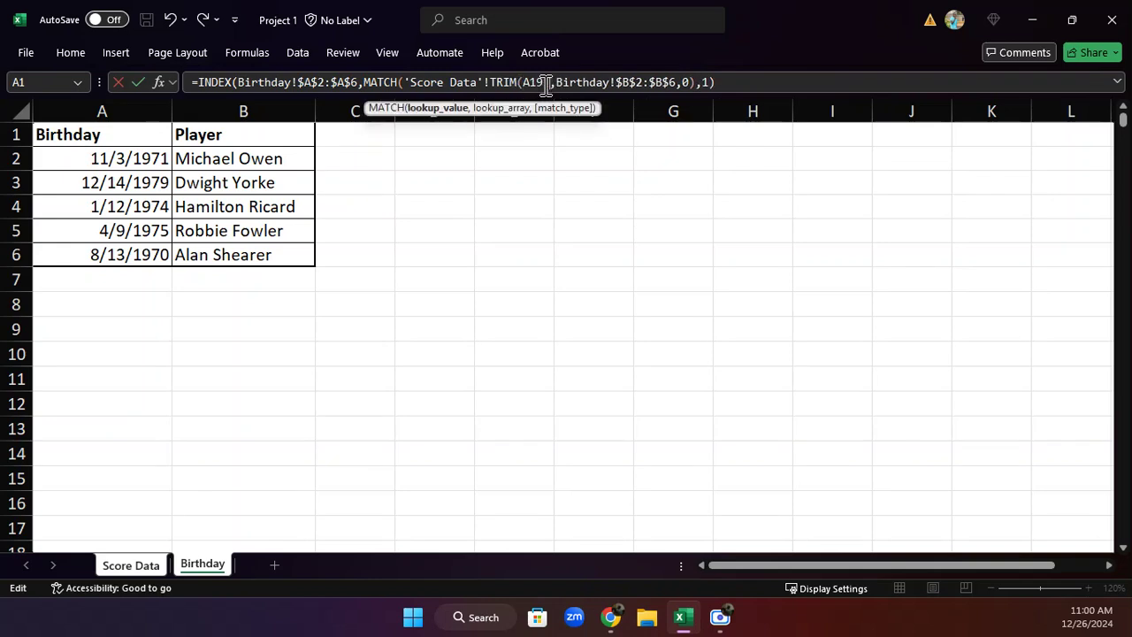
{"action": "key", "text": "Return"}
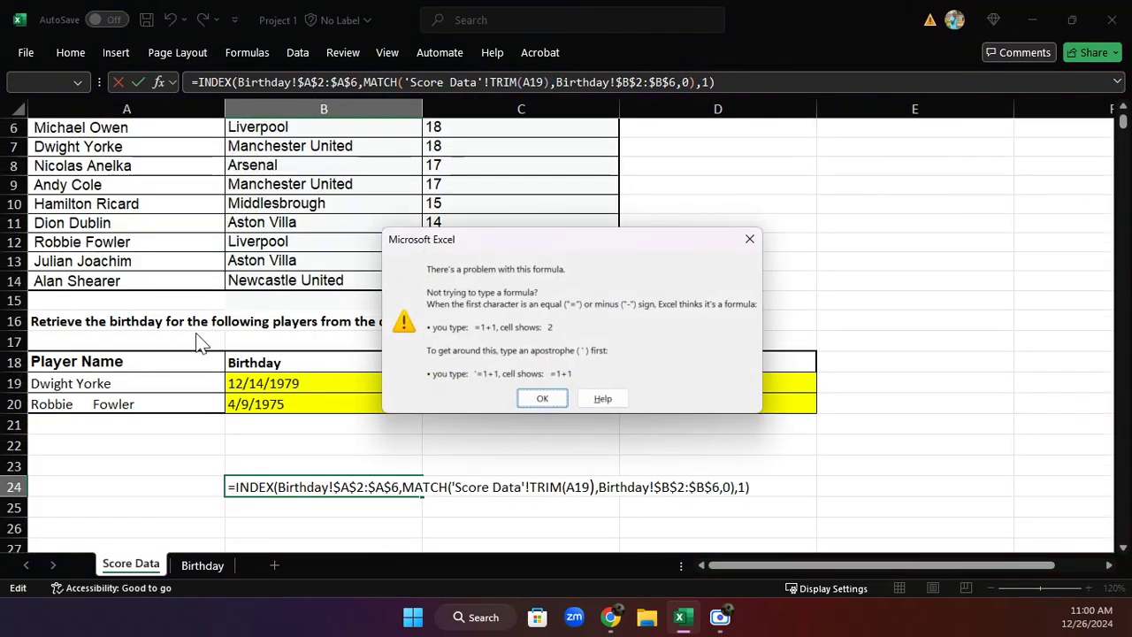
{"action": "left_click", "coordinate": [531, 400]}
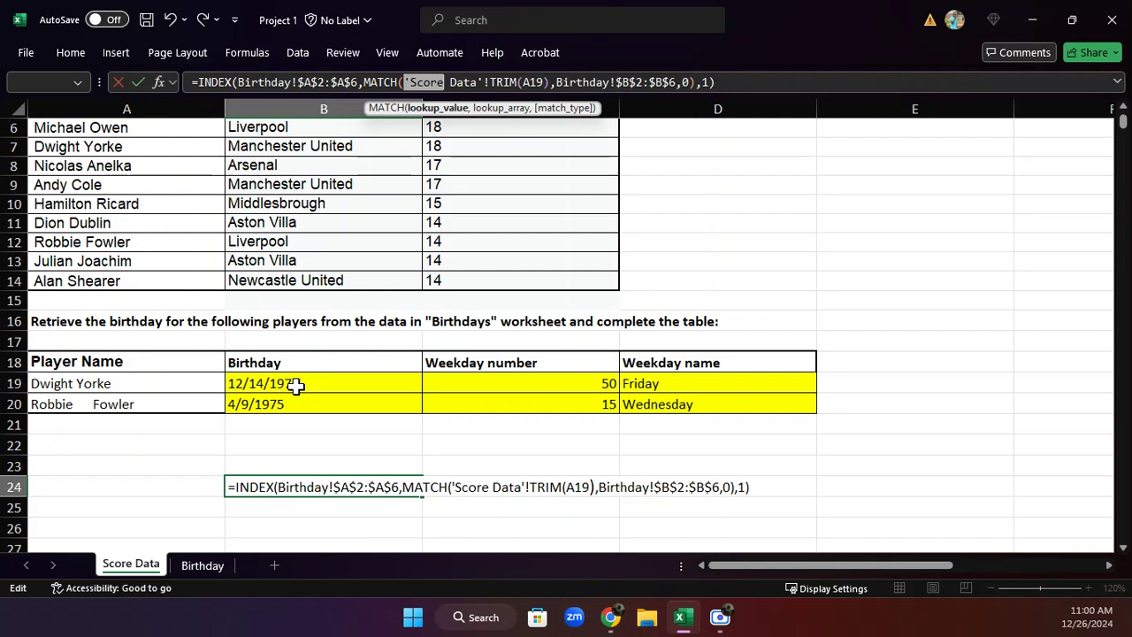
- Remove the stray B19 reference and erase the entire formula from B24
{"action": "left_click", "coordinate": [295, 385]}
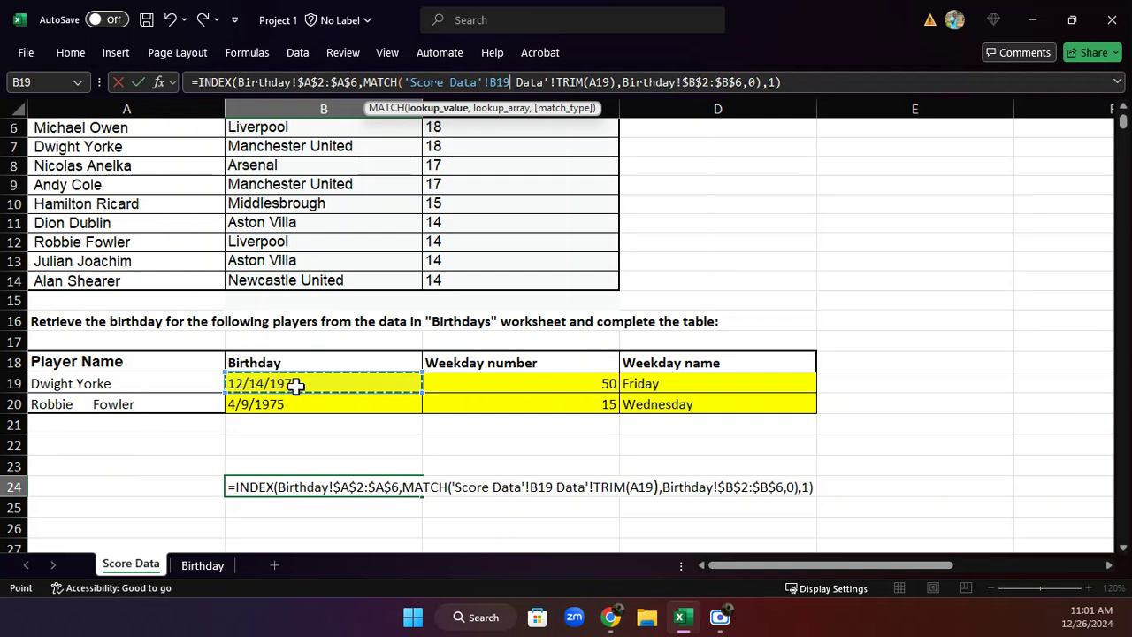
{"action": "key", "text": "BackSpace"}
{"action": "key", "text": "BackSpace"}
{"action": "key", "text": "BackSpace"}
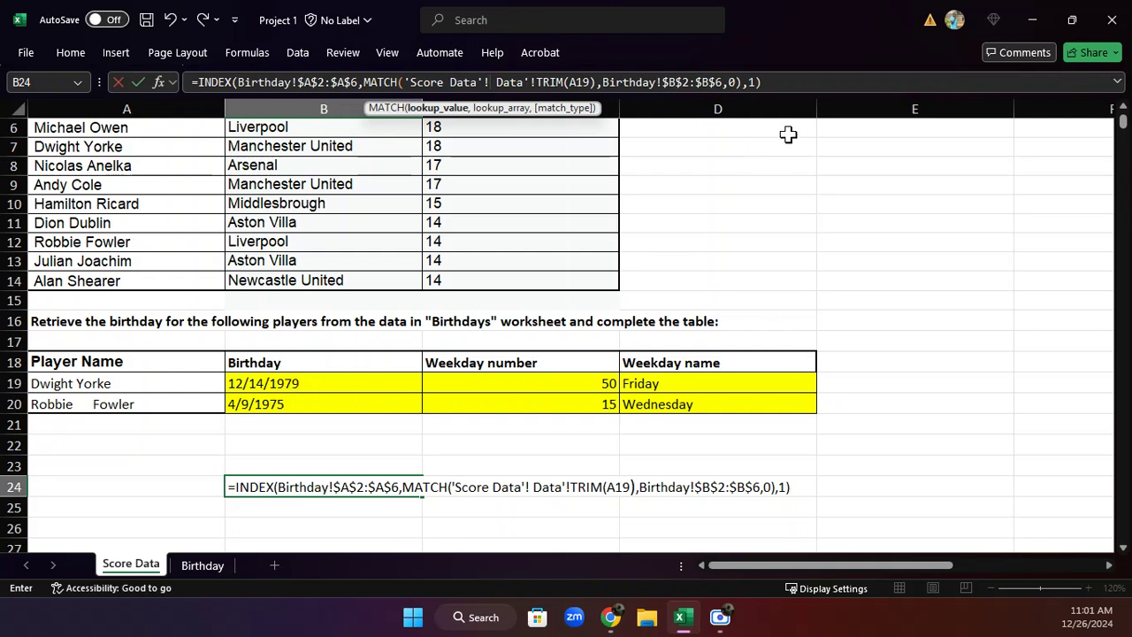
{"action": "left_click_drag", "start_coordinate": [783, 82], "coordinate": [15, 134]}
{"action": "key", "text": "BackSpace"}
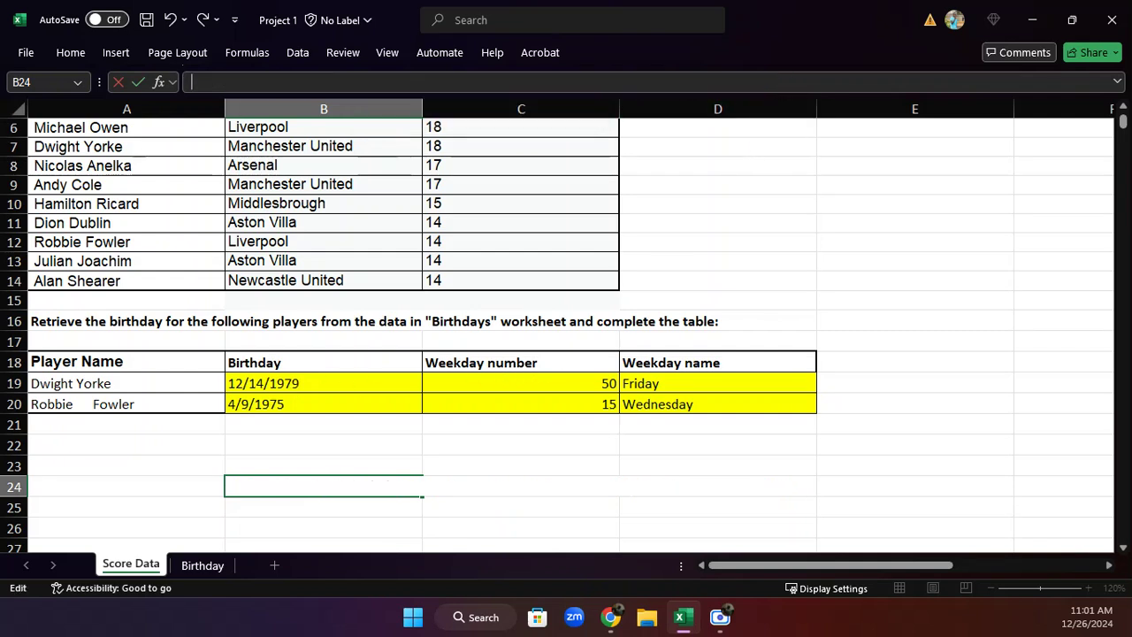
- Enter an INDEX formula in B23 that returns row 2, column 1 of the Birthday sheet range A2:A6
{"action": "left_click", "coordinate": [260, 465]}
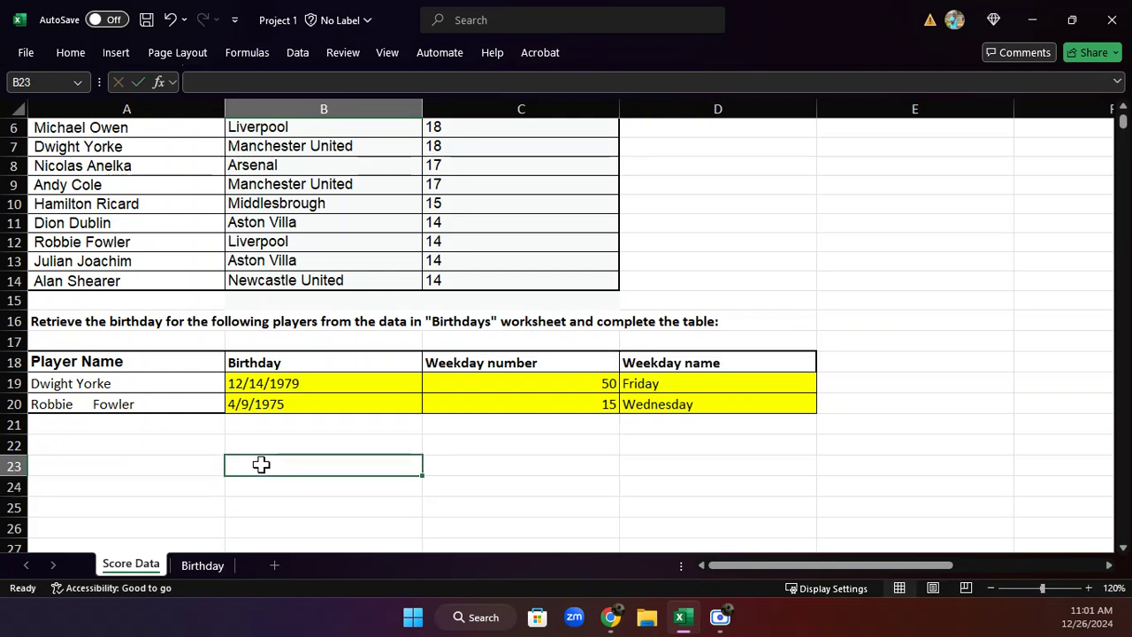
{"action": "type", "text": "="}
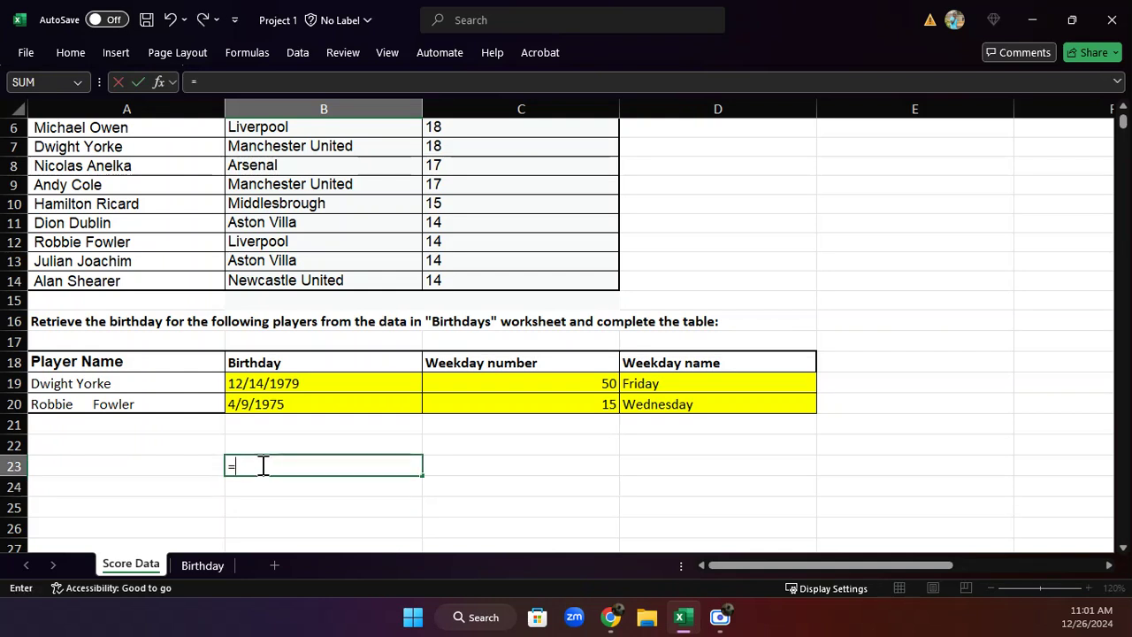
{"action": "type", "text": "INDEX("}
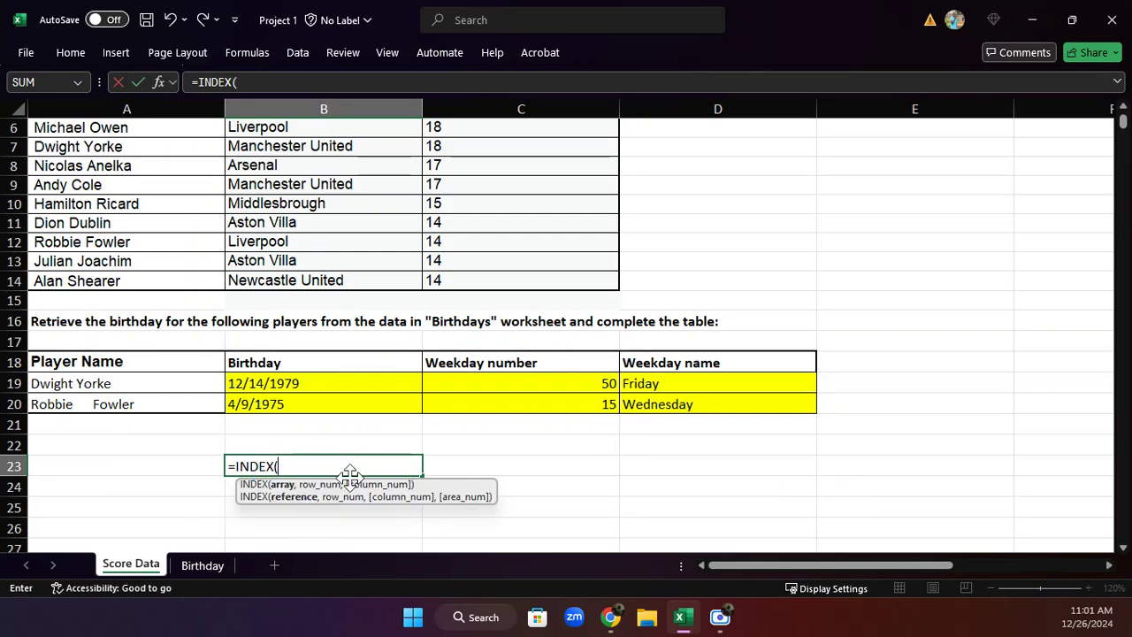
{"action": "left_click", "coordinate": [197, 567]}
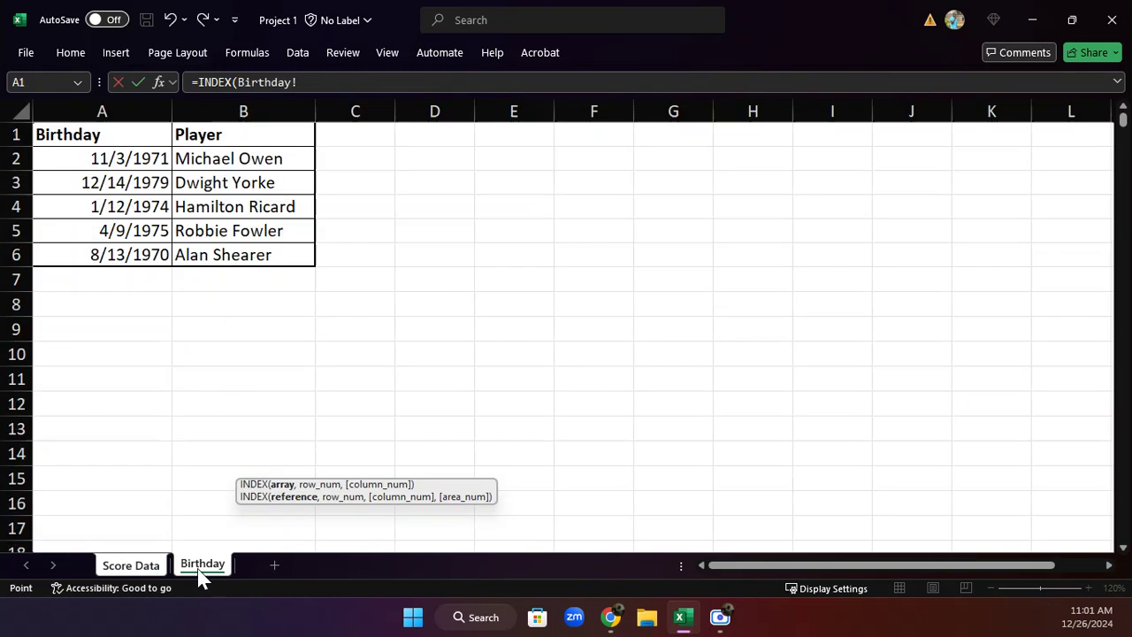
{"action": "left_click_drag", "start_coordinate": [132, 153], "coordinate": [147, 254]}
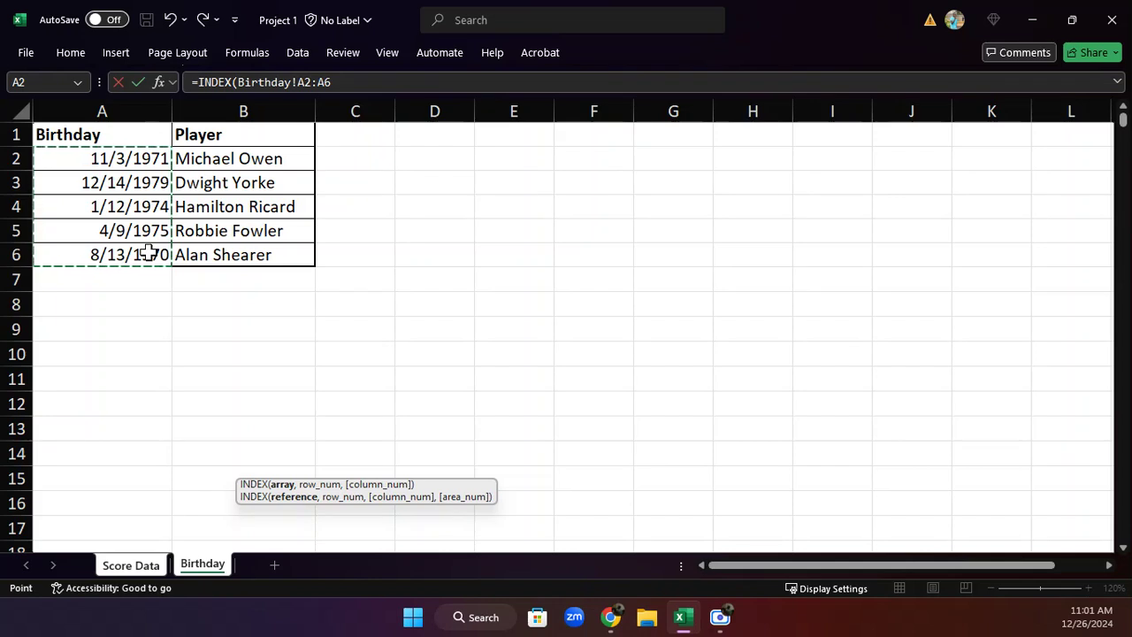
{"action": "type", "text": ",2,1"}
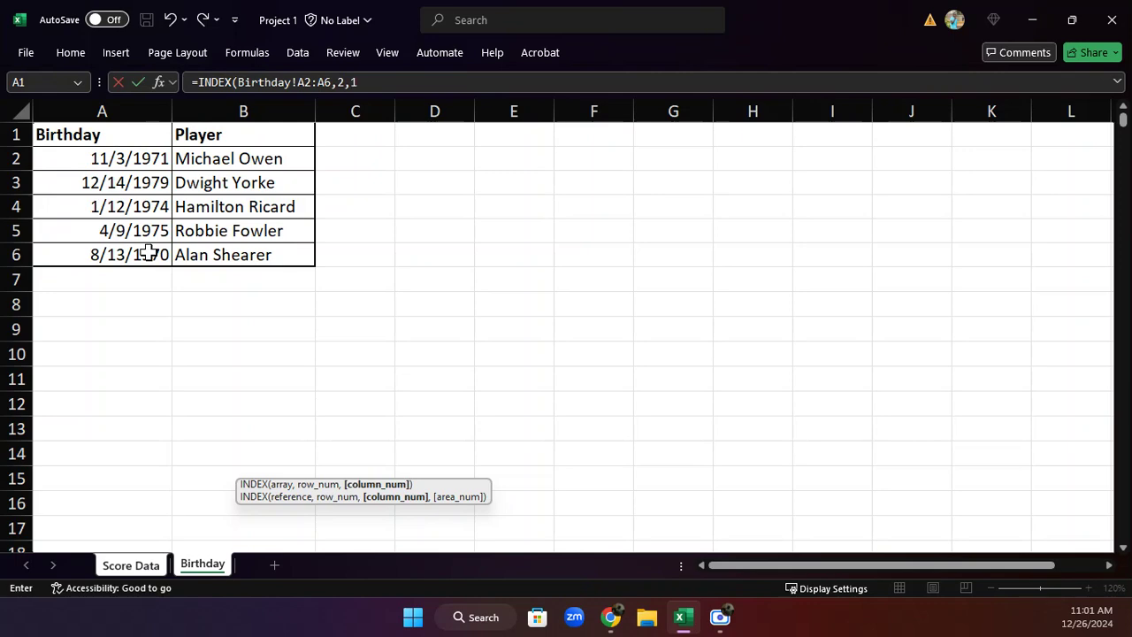
{"action": "type", "text": ")"}
{"action": "key", "text": "Return"}
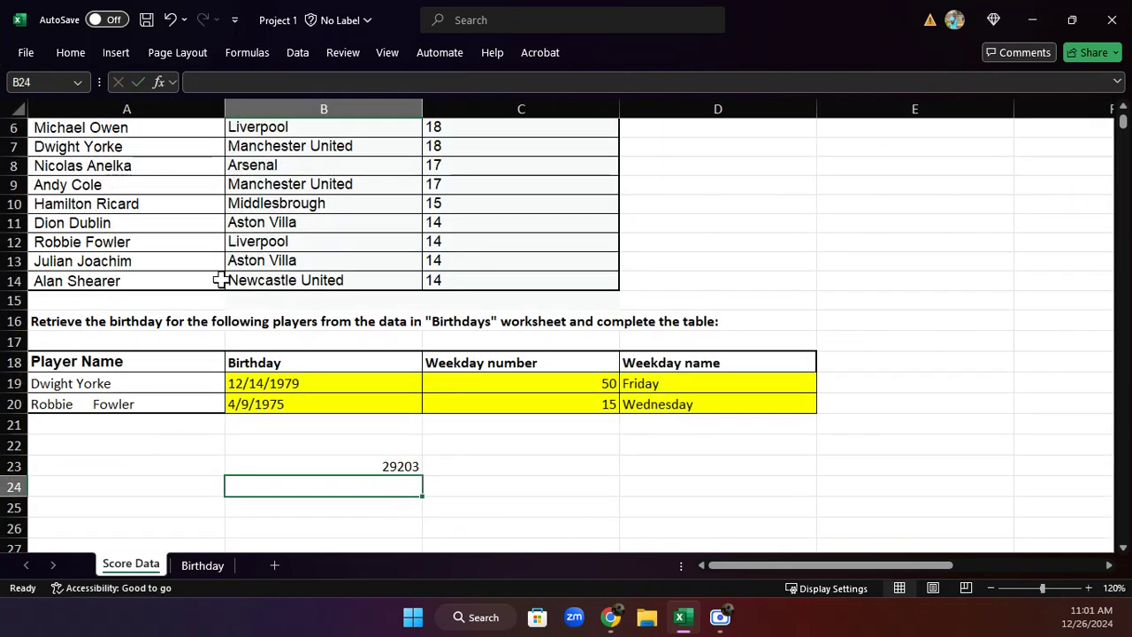
- Format cell B23 as a date with the custom number format m/d/yyyy
{"action": "left_click", "coordinate": [387, 467]}
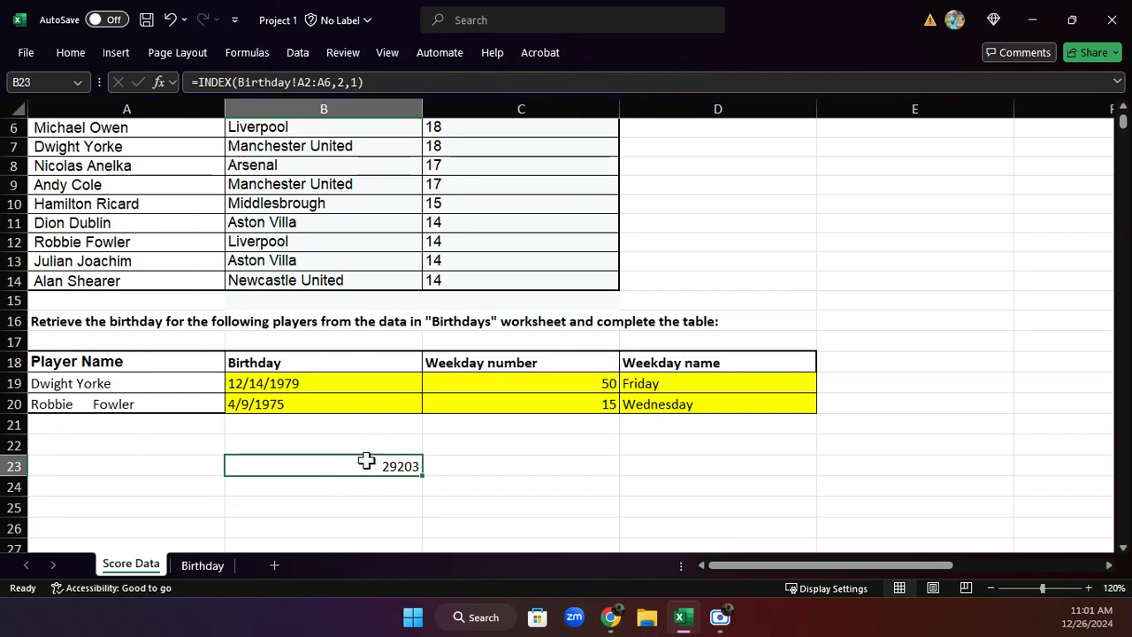
{"action": "left_click", "coordinate": [83, 54]}
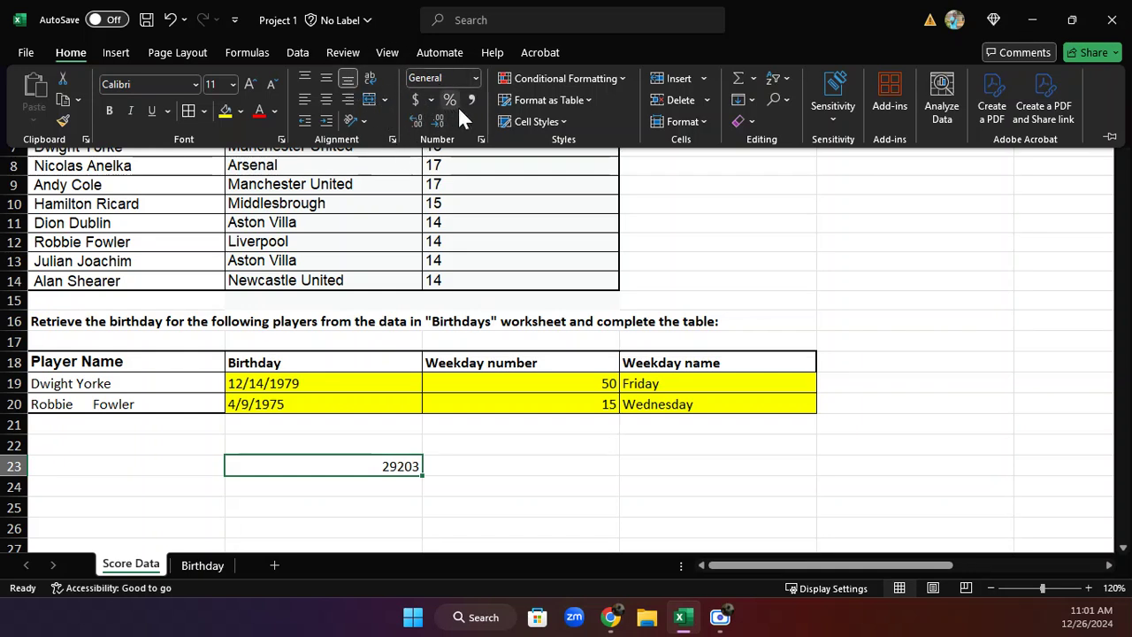
{"action": "left_click", "coordinate": [481, 140]}
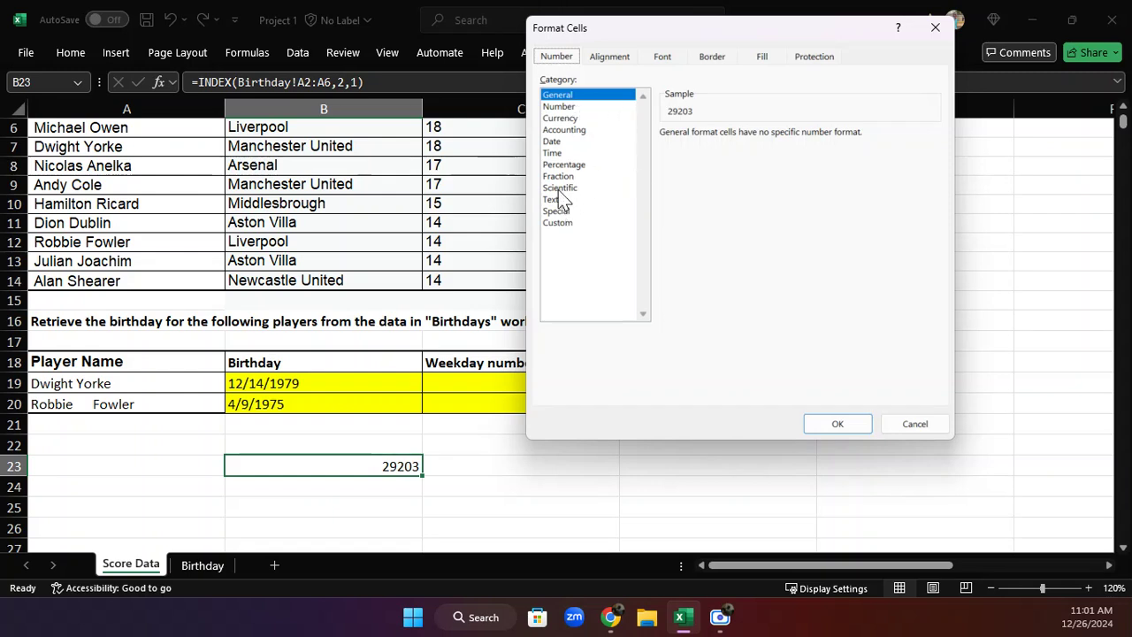
{"action": "left_click", "coordinate": [561, 149]}
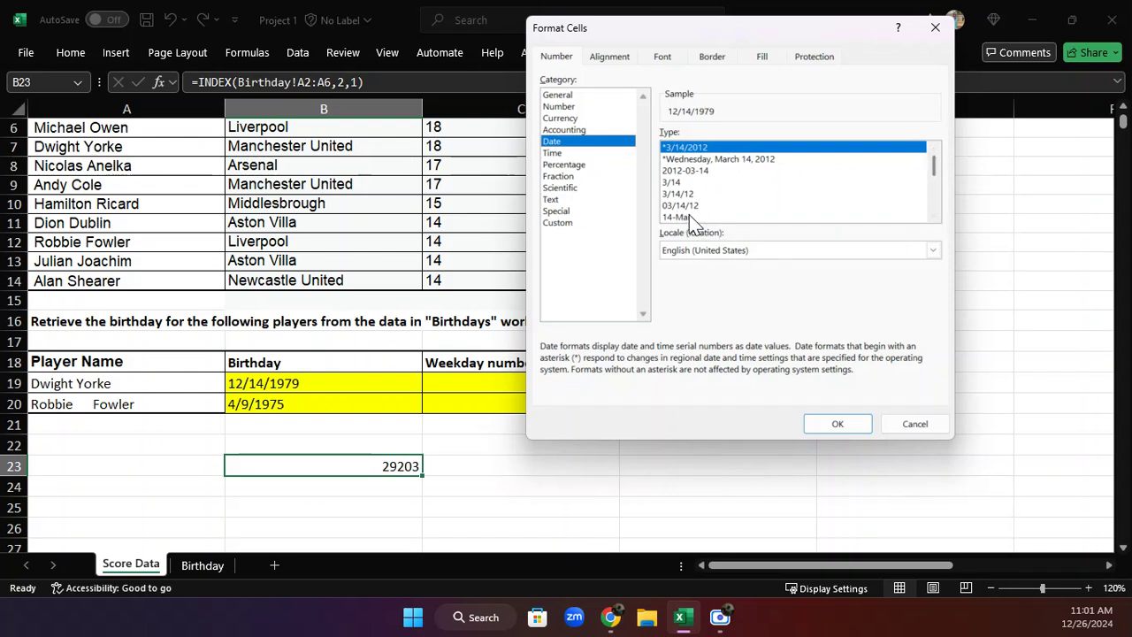
{"action": "left_click_drag", "start_coordinate": [935, 172], "coordinate": [943, 213]}
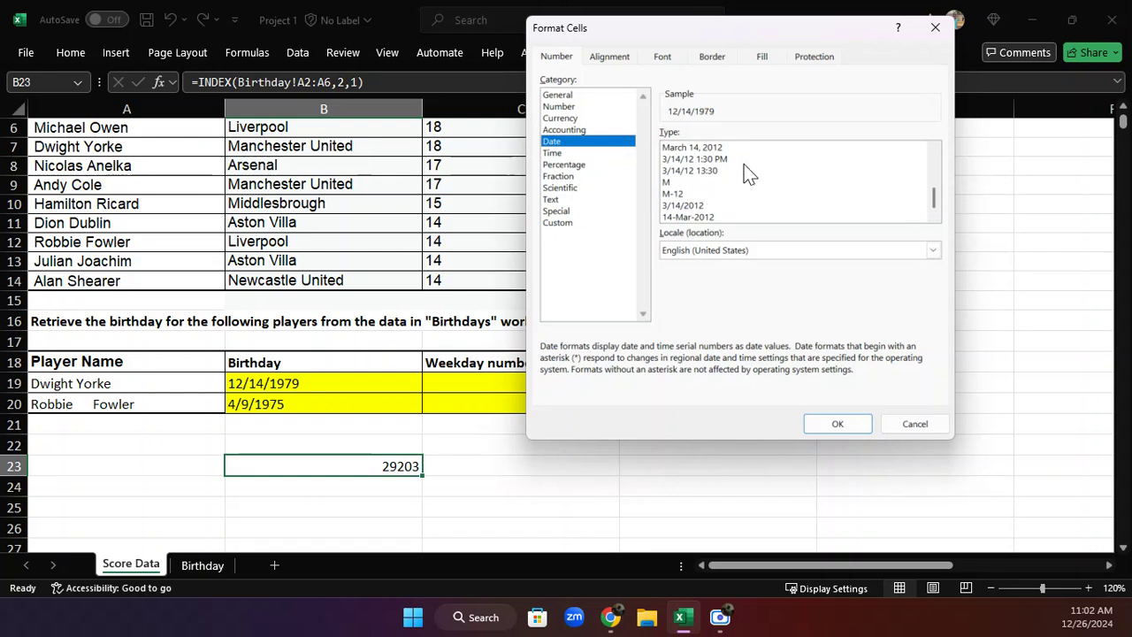
{"action": "left_click", "coordinate": [559, 224]}
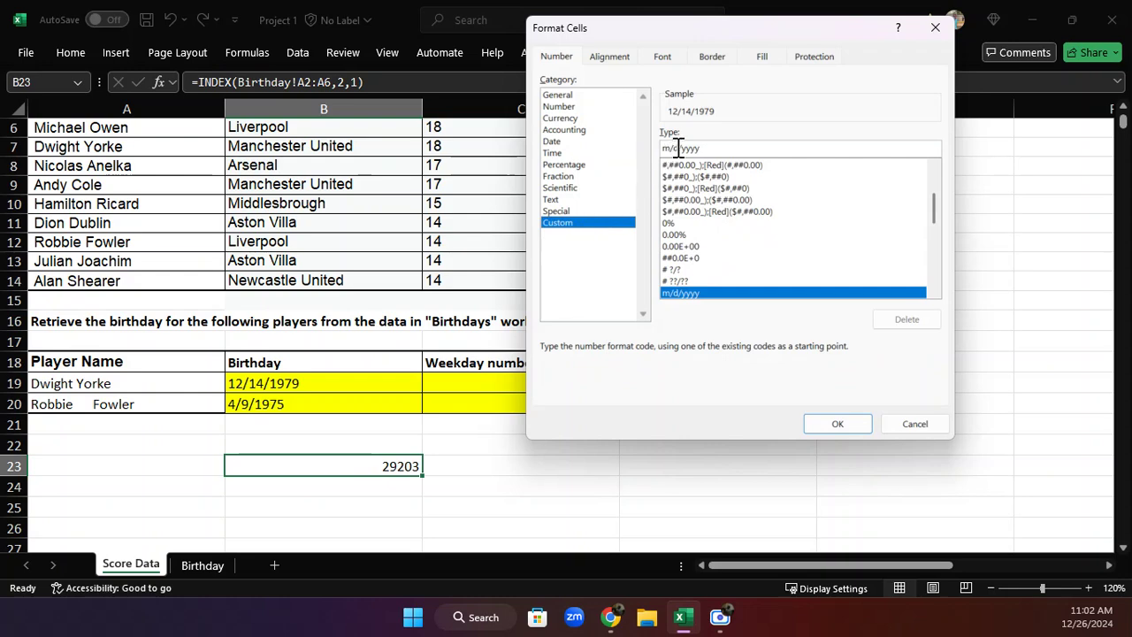
{"action": "left_click", "coordinate": [822, 432]}
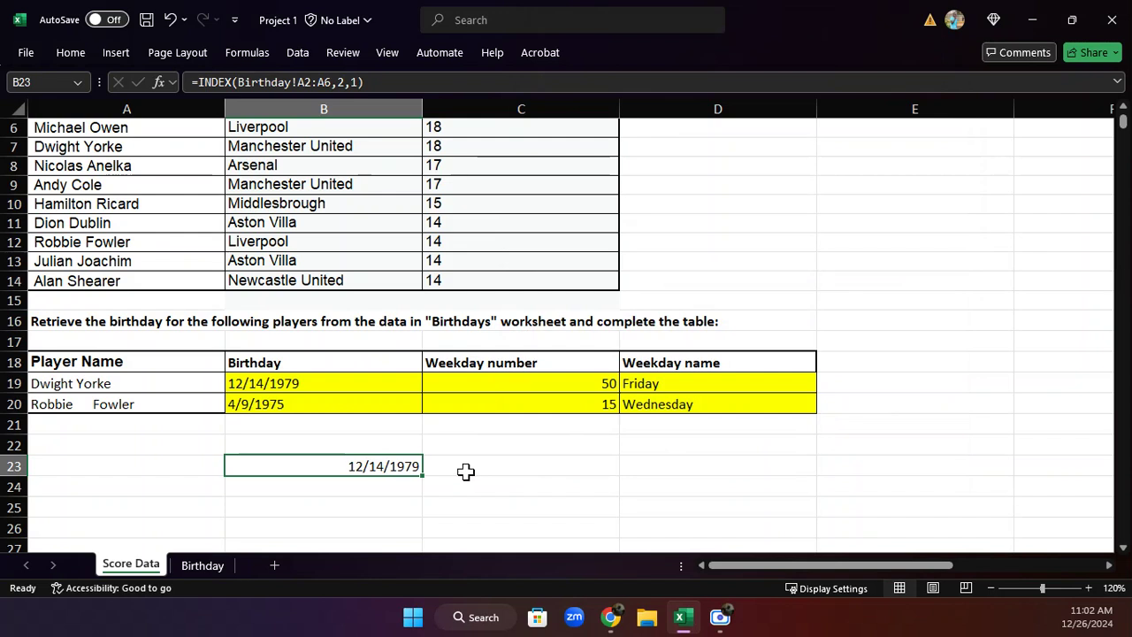
- Replace the row number in the B23 INDEX formula with a MATCH function that looks up cell A19
{"action": "left_click", "coordinate": [434, 472]}
{"action": "left_click", "coordinate": [361, 462]}
{"action": "left_click", "coordinate": [344, 82]}
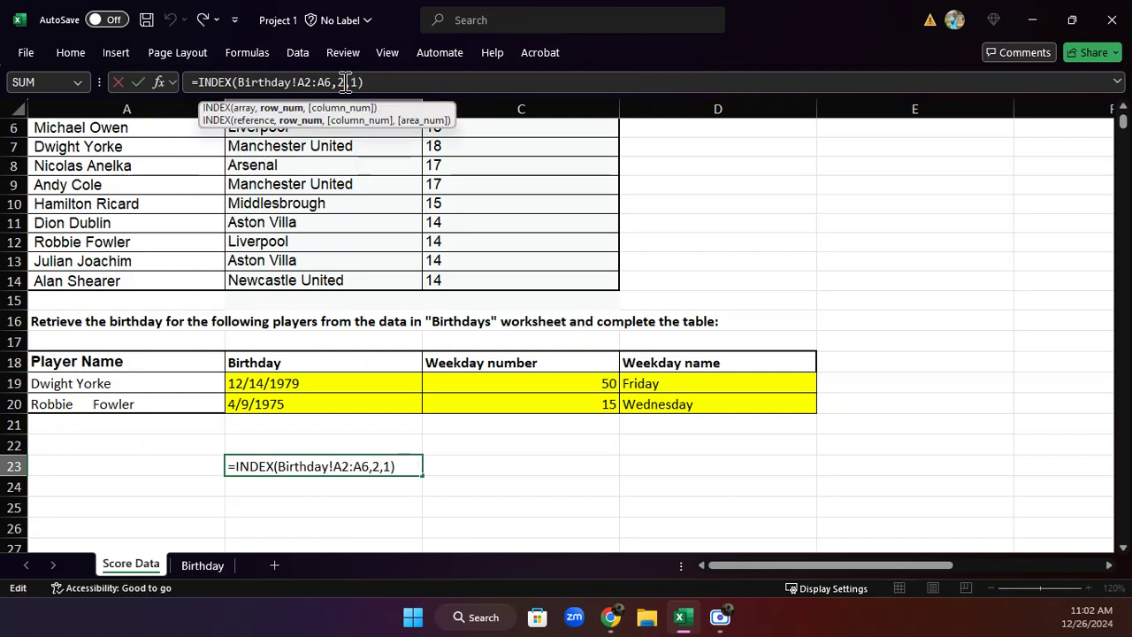
{"action": "key", "text": "BackSpace"}
{"action": "type", "text": "MATCH"}
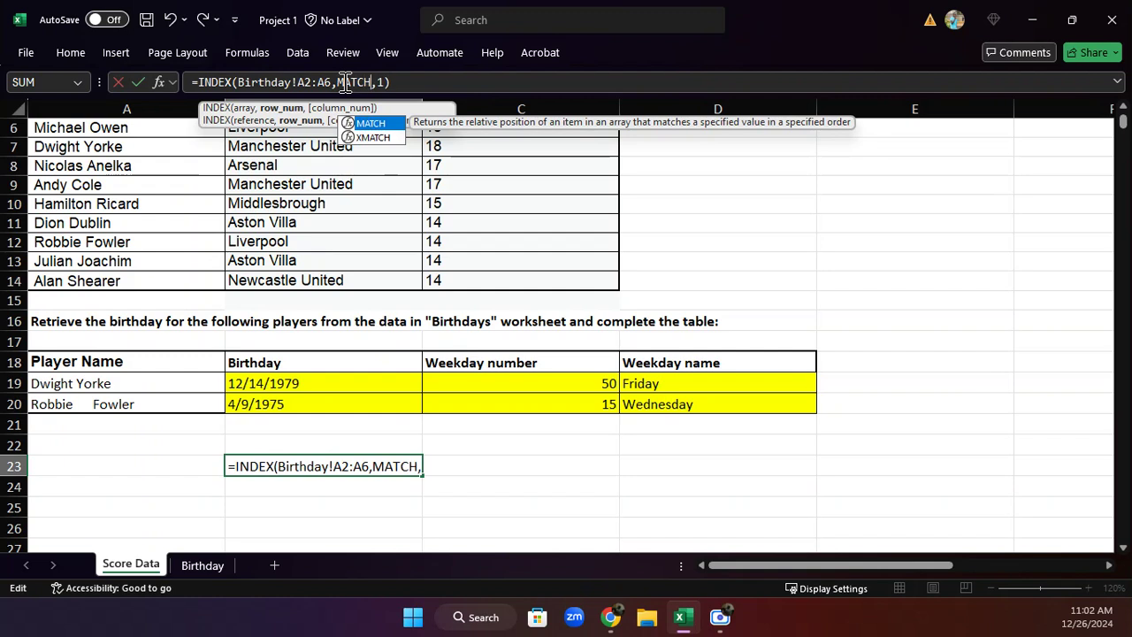
{"action": "type", "text": "("}
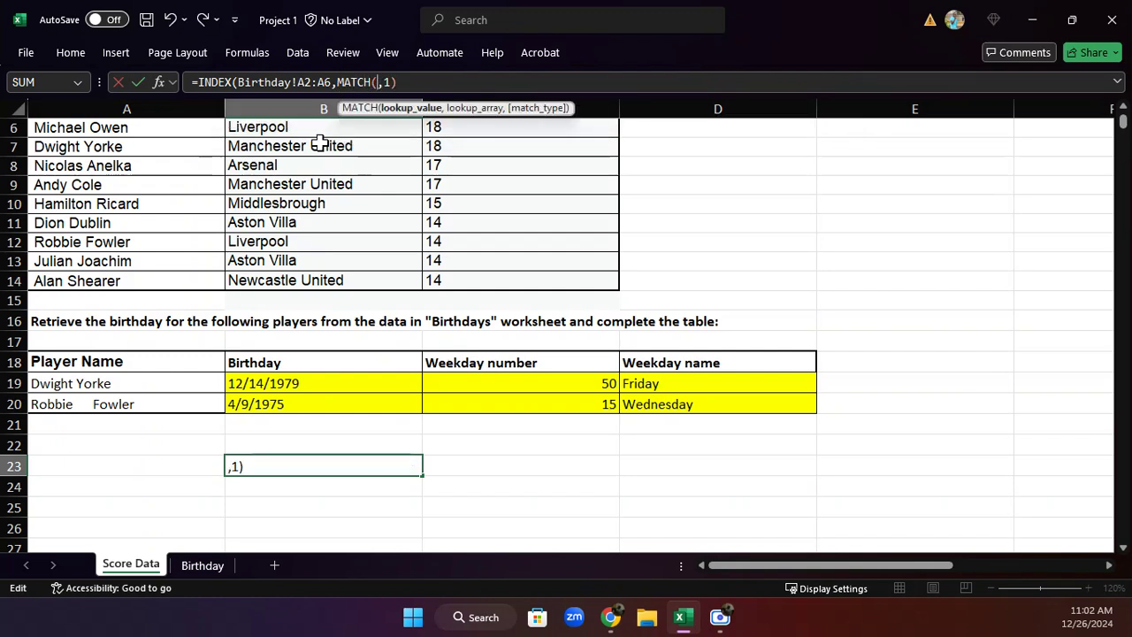
{"action": "left_click", "coordinate": [98, 384]}
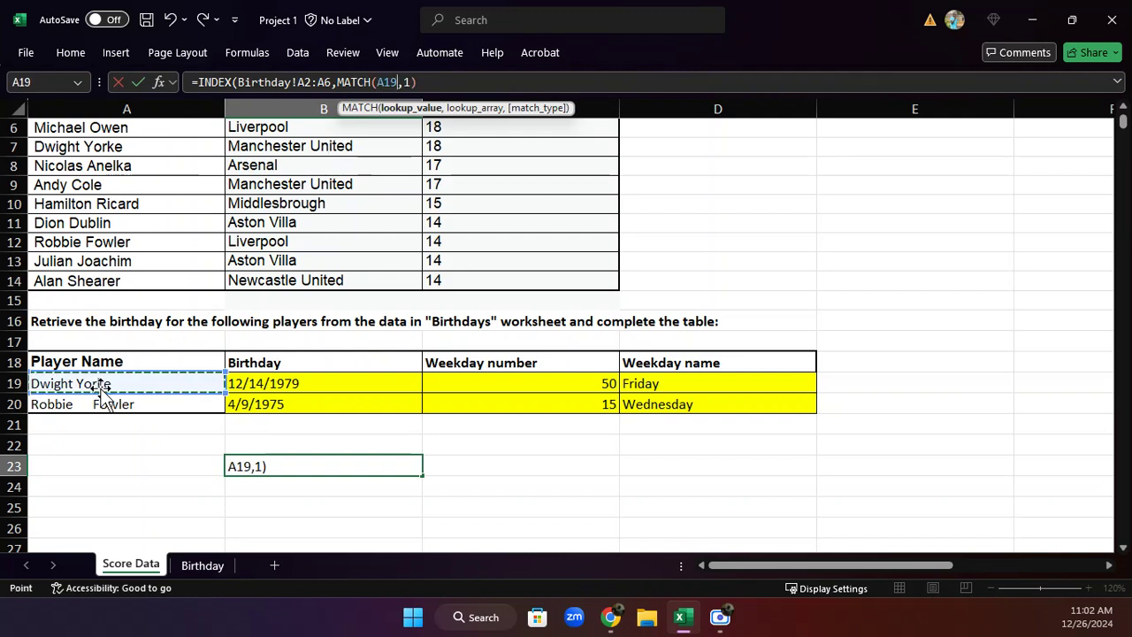
- Give MATCH the lookup array Birthday!B2:B6 and match type 0, and commit the B23 formula
{"action": "type", "text": ","}
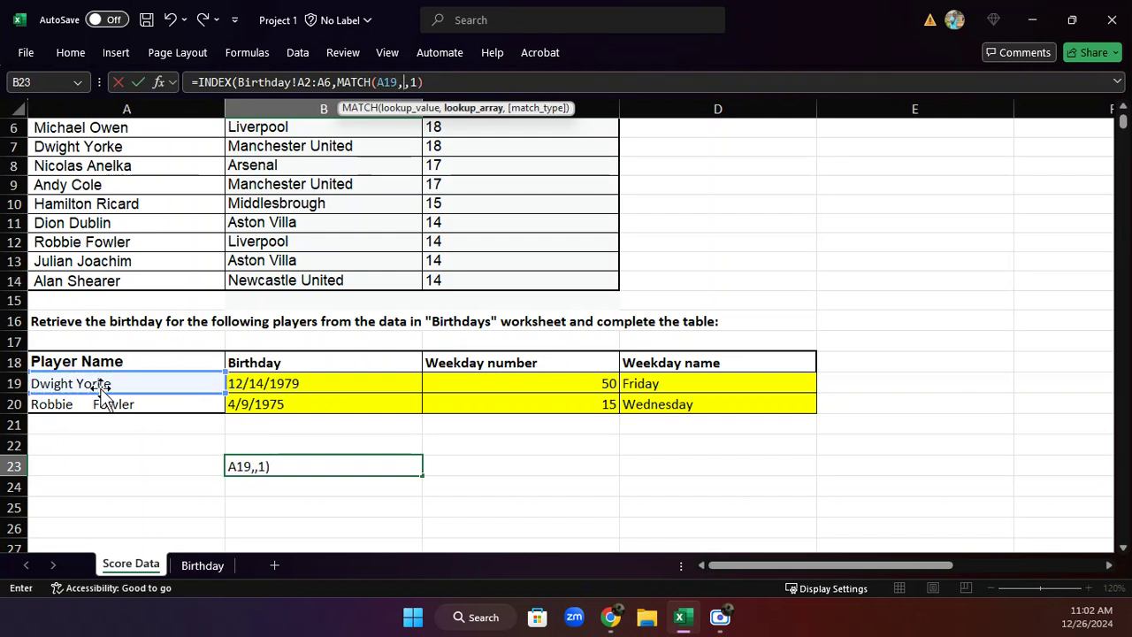
{"action": "left_click", "coordinate": [202, 565]}
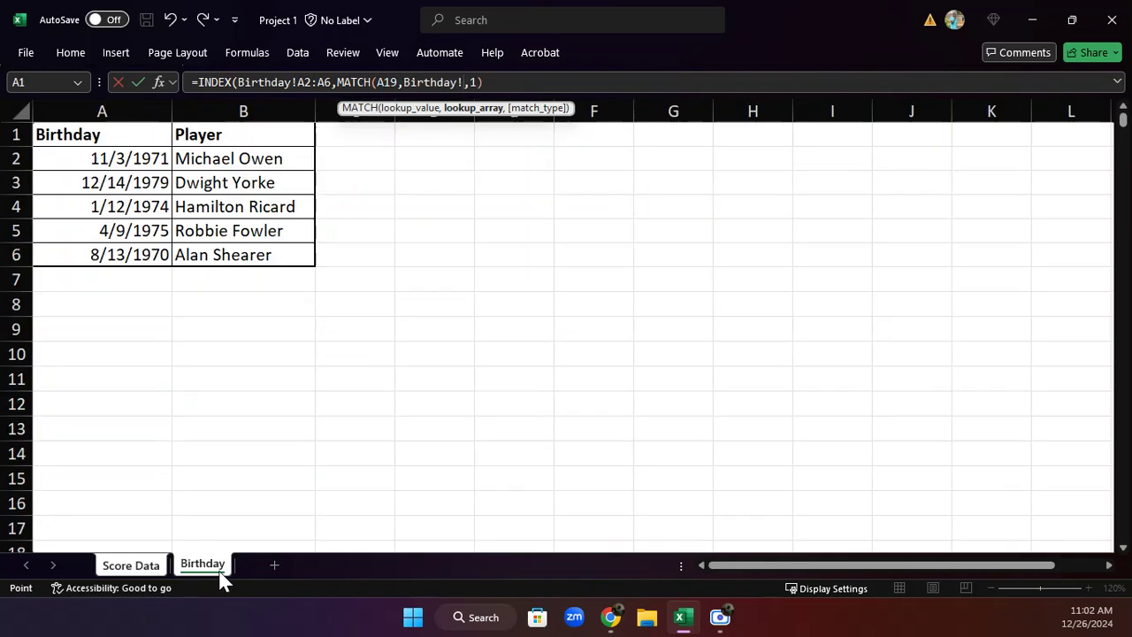
{"action": "left_click_drag", "start_coordinate": [235, 151], "coordinate": [254, 259]}
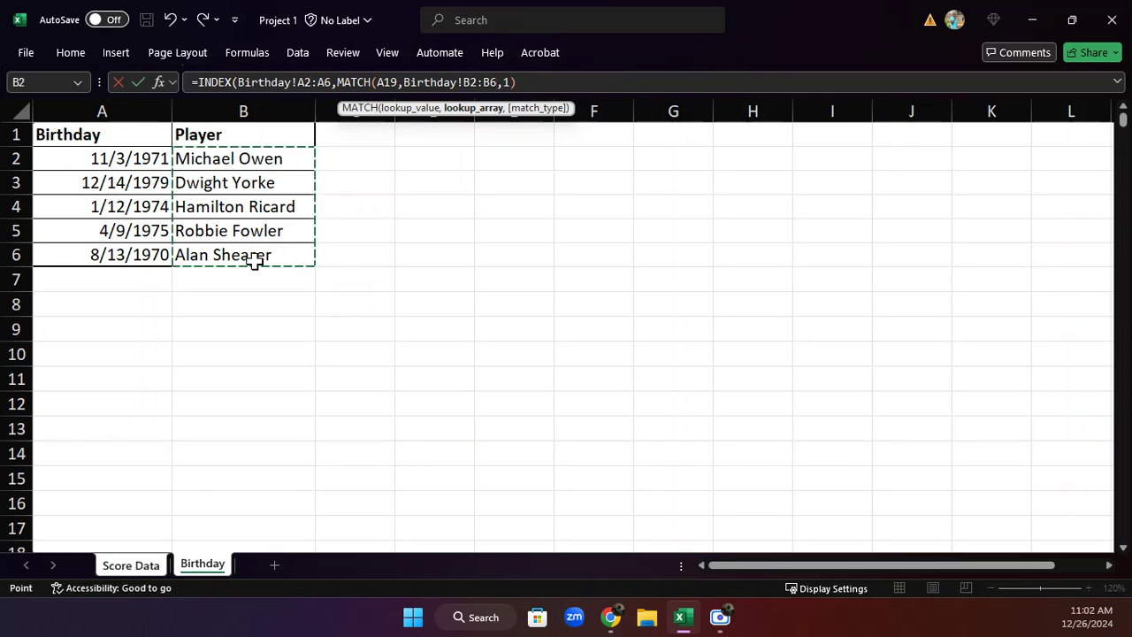
{"action": "type", "text": ",0"}
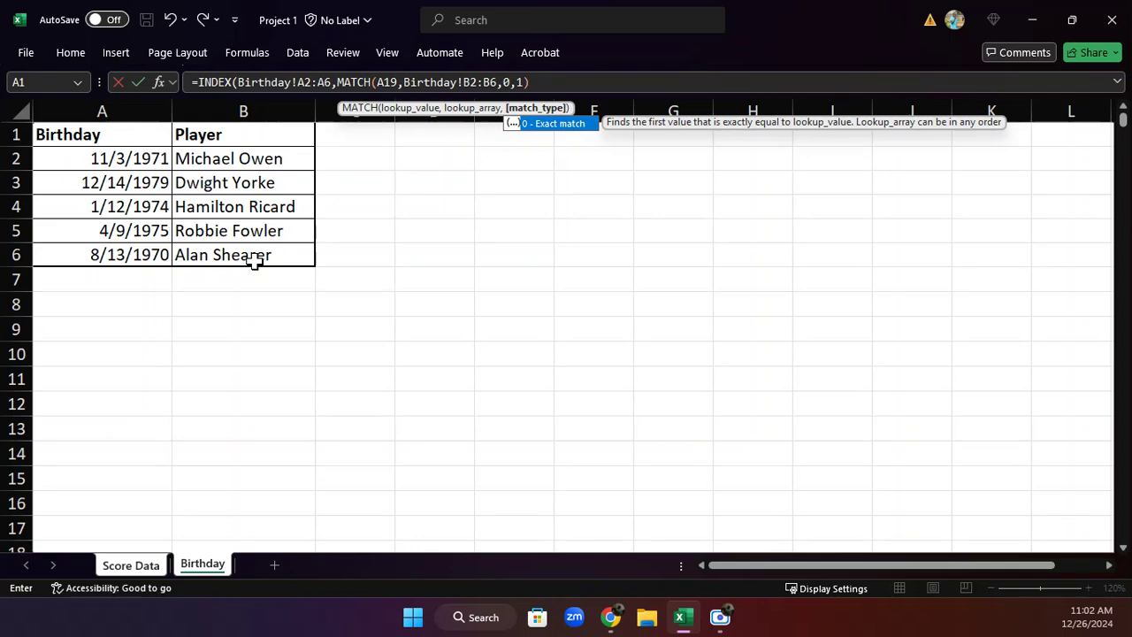
{"action": "type", "text": ")"}
{"action": "key", "text": "Return"}
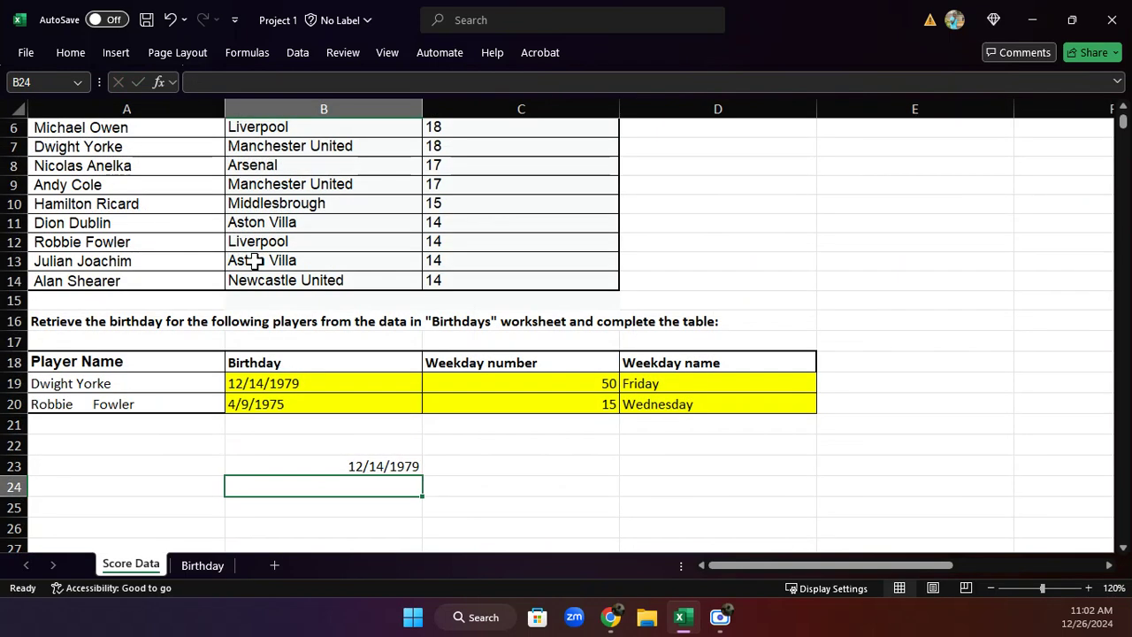
- Wrap the A19 lookup value of the B23 formula in a TRIM function and commit the change
{"action": "left_click", "coordinate": [336, 464]}
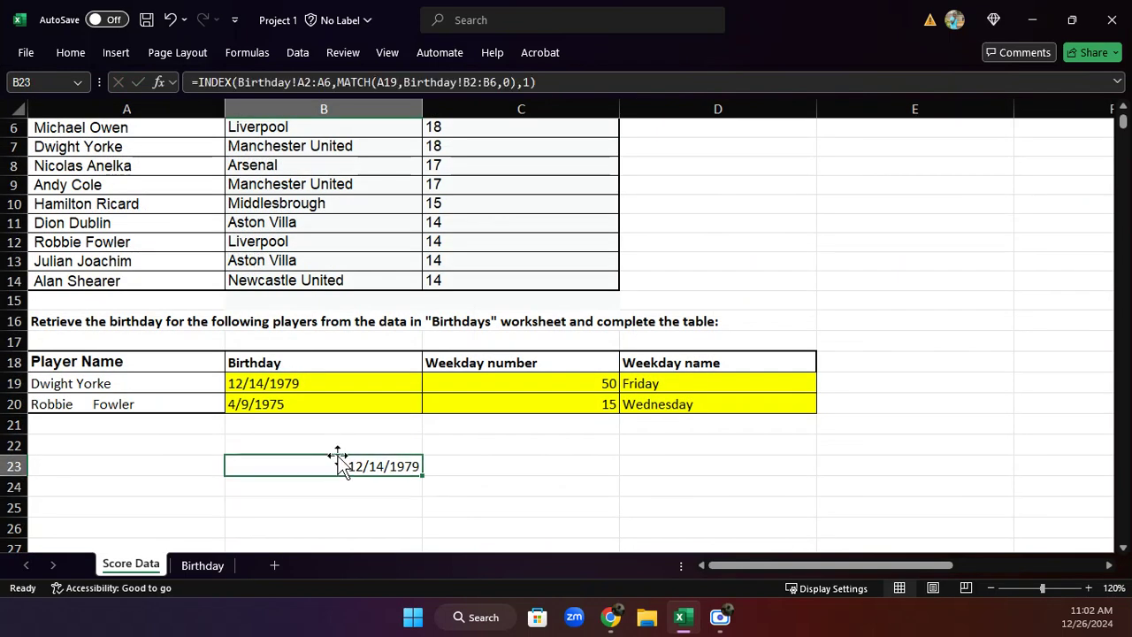
{"action": "left_click", "coordinate": [378, 82]}
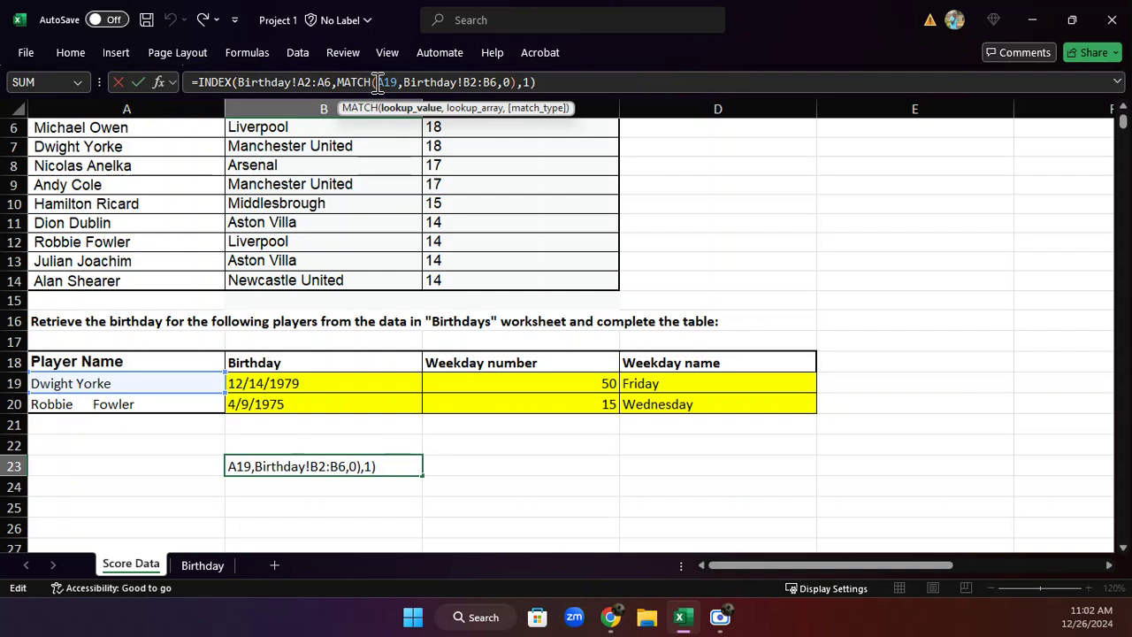
{"action": "type", "text": "TRIM"}
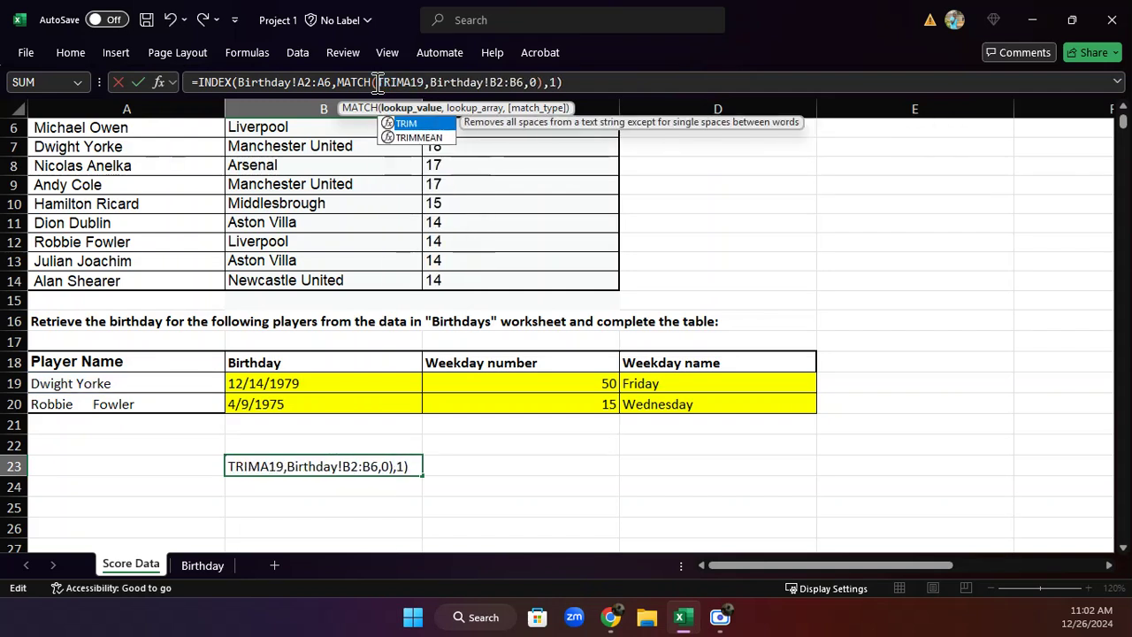
{"action": "key", "text": "Tab"}
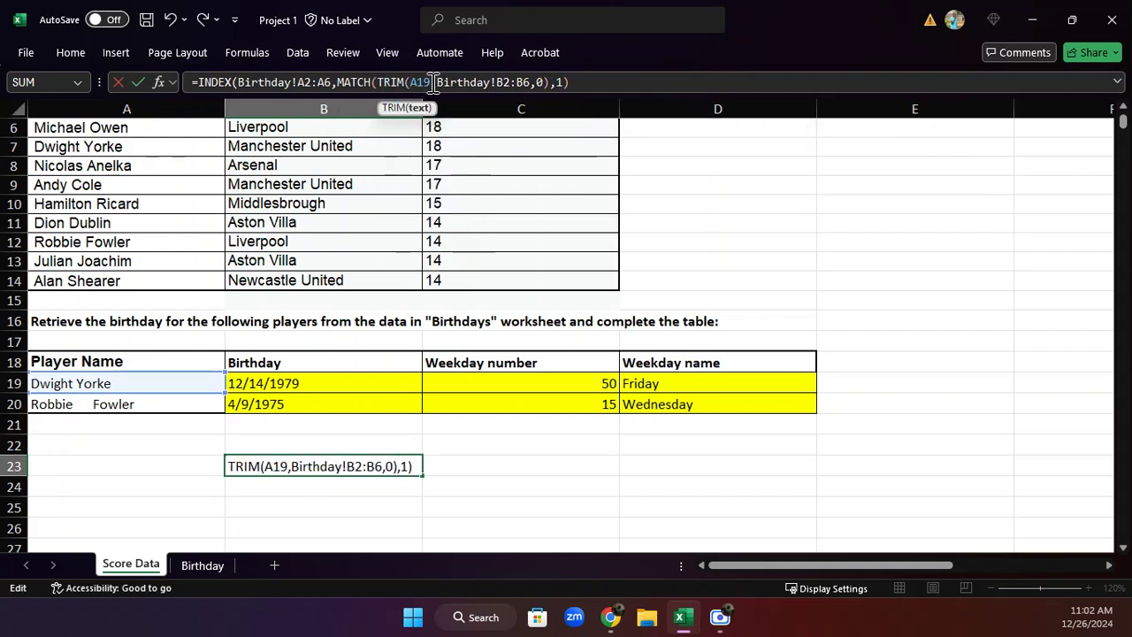
{"action": "left_click", "coordinate": [434, 81]}
{"action": "type", "text": ")"}
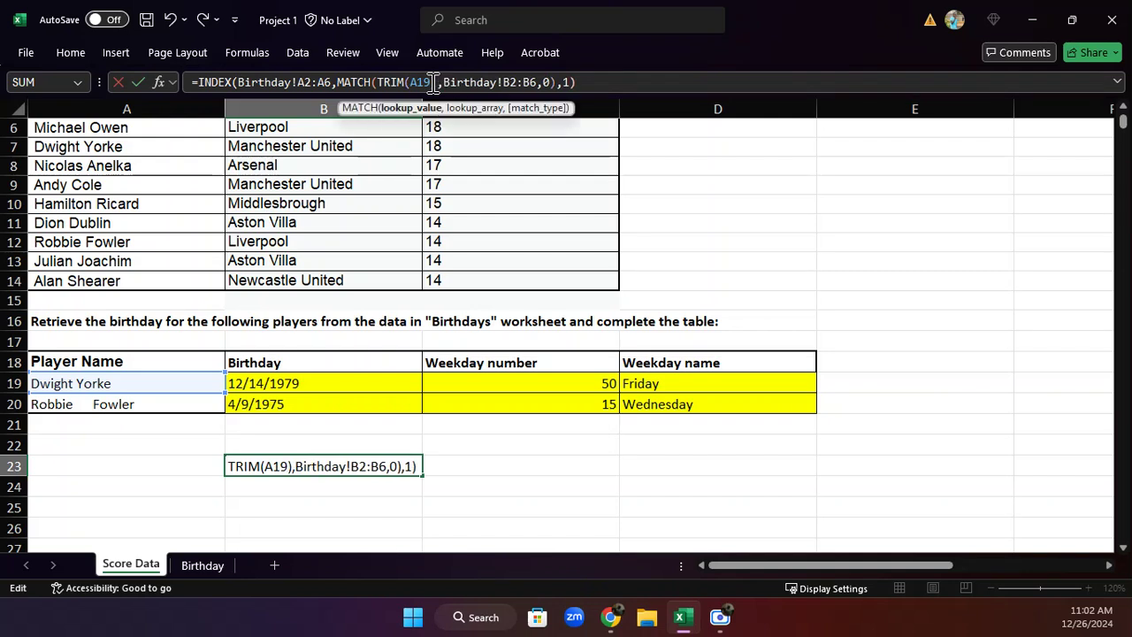
{"action": "key", "text": "Return"}
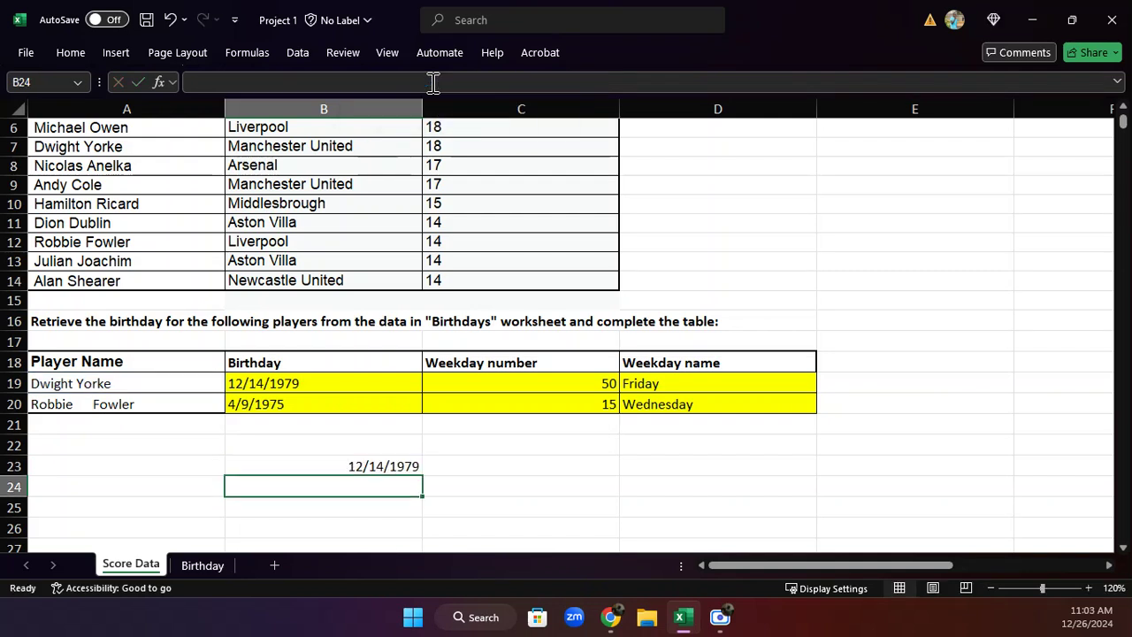
- Close the Project 1 workbook and save its changes to the Desktop location
{"action": "left_click", "coordinate": [352, 466]}
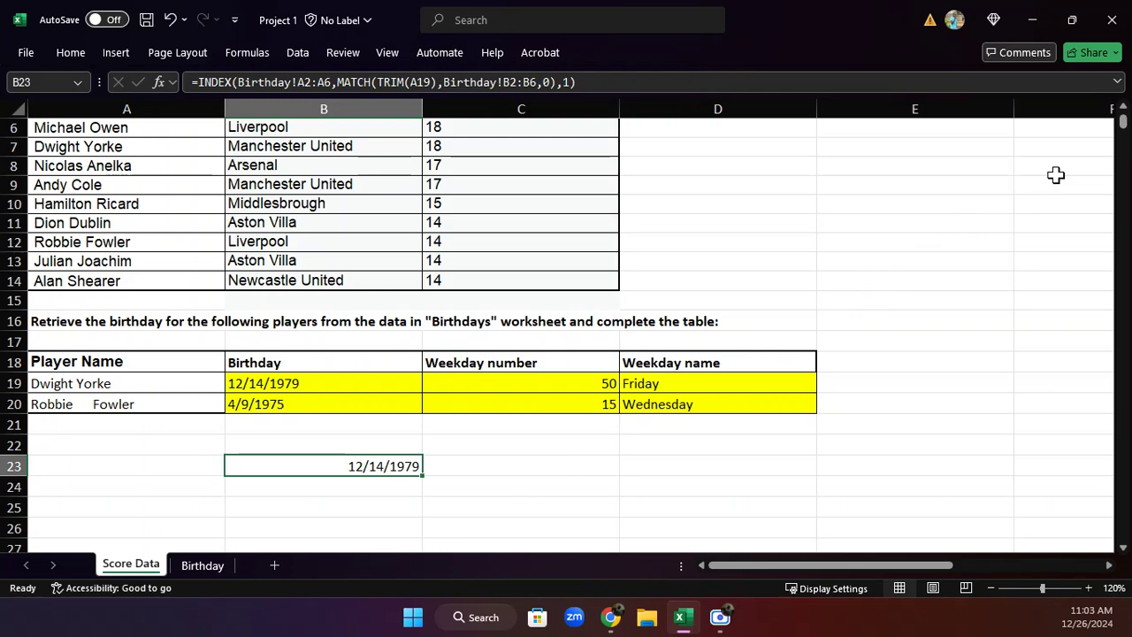
{"action": "left_click", "coordinate": [1116, 21]}
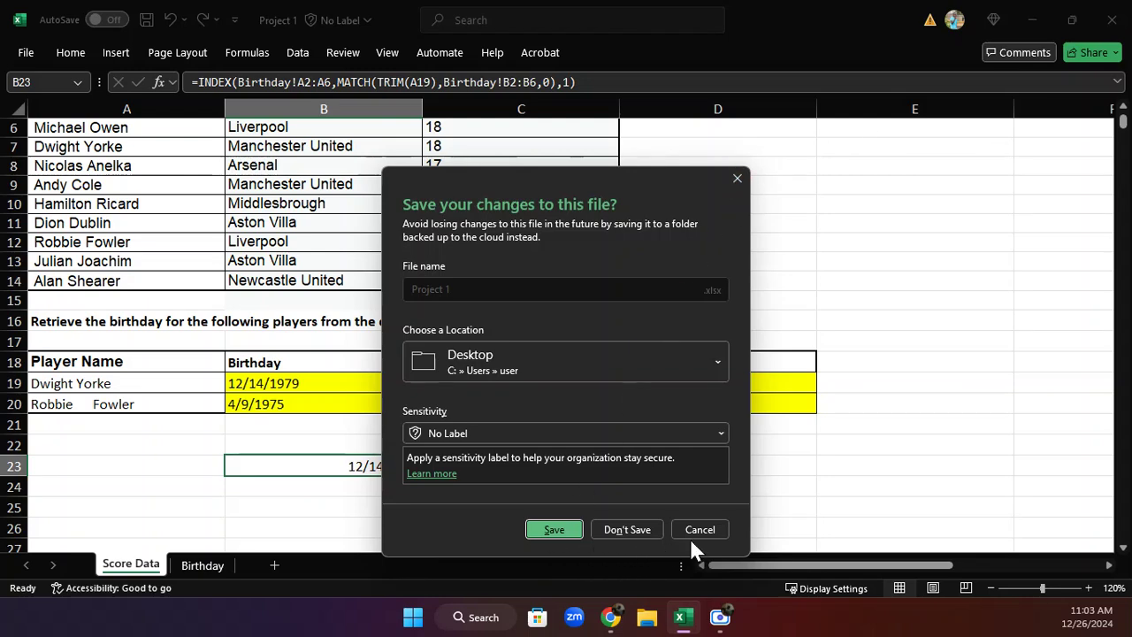
{"action": "left_click", "coordinate": [550, 530]}
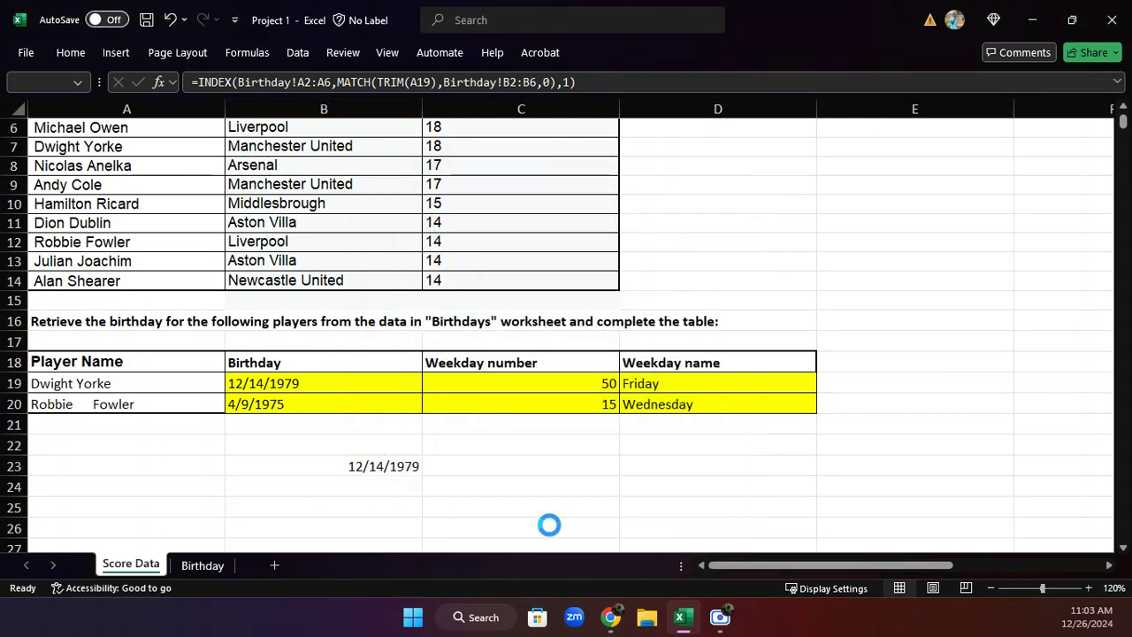